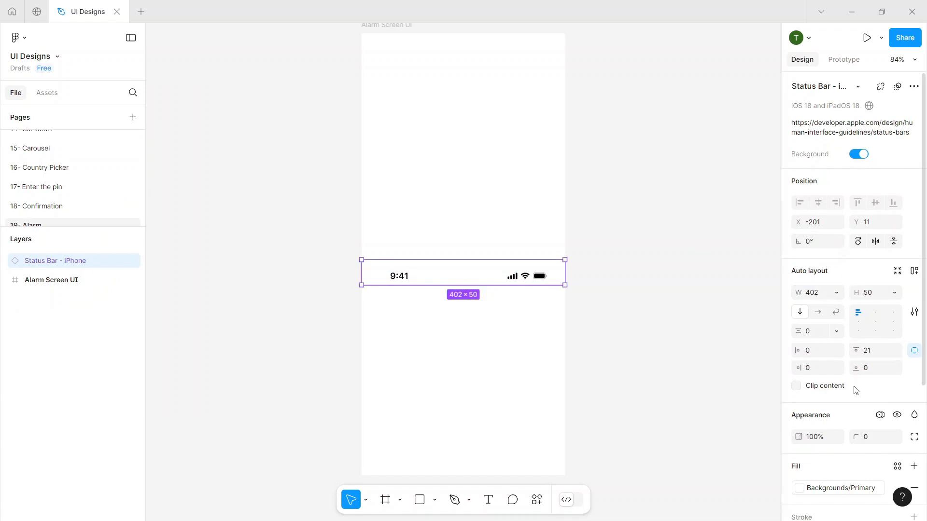
Nest the iPhone status bar inside the Alarm Screen UI frame and align it to the frame's horizontal centre and top edge.
scroll(855, 389, "down", 3)
scroll(839, 372, "up", 3)
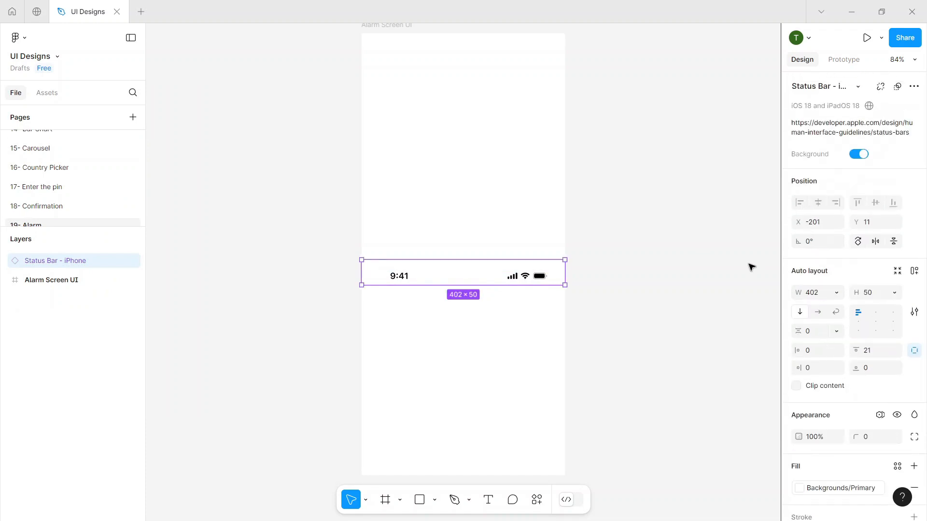
left_click_drag(45, 262, 89, 288)
left_click(816, 202)
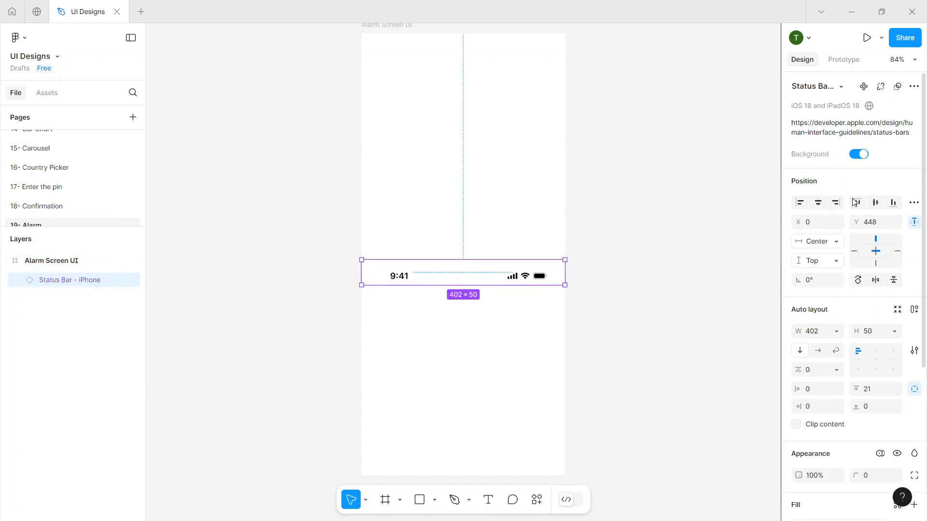
left_click(857, 202)
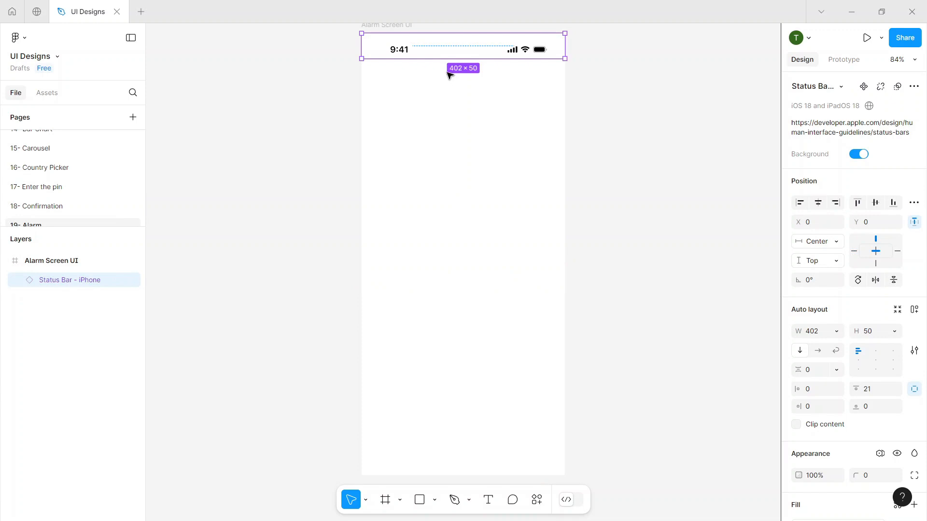
Change the status bar's time text to 4:20 and collapse its layers.
double_click(399, 52)
double_click(397, 50)
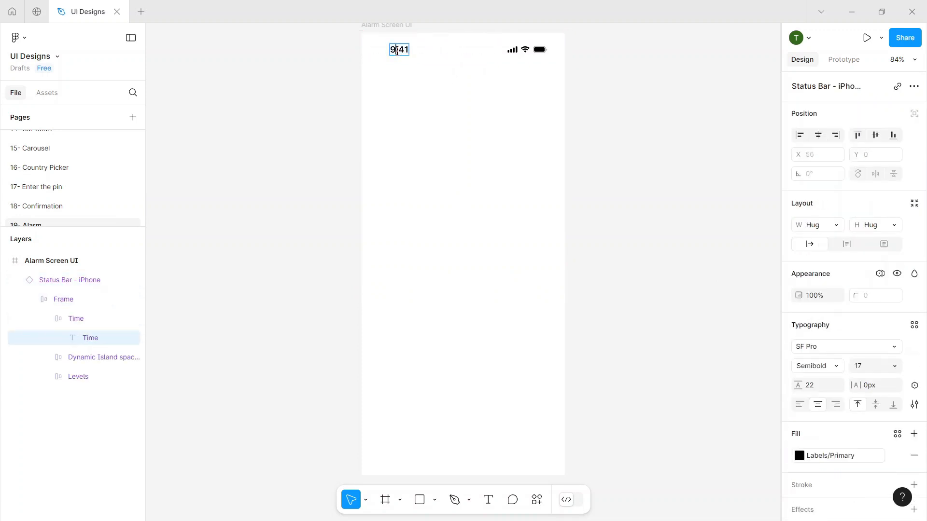
double_click(398, 52)
type("4")
key("BackSpace")
key("BackSpace")
type("20")
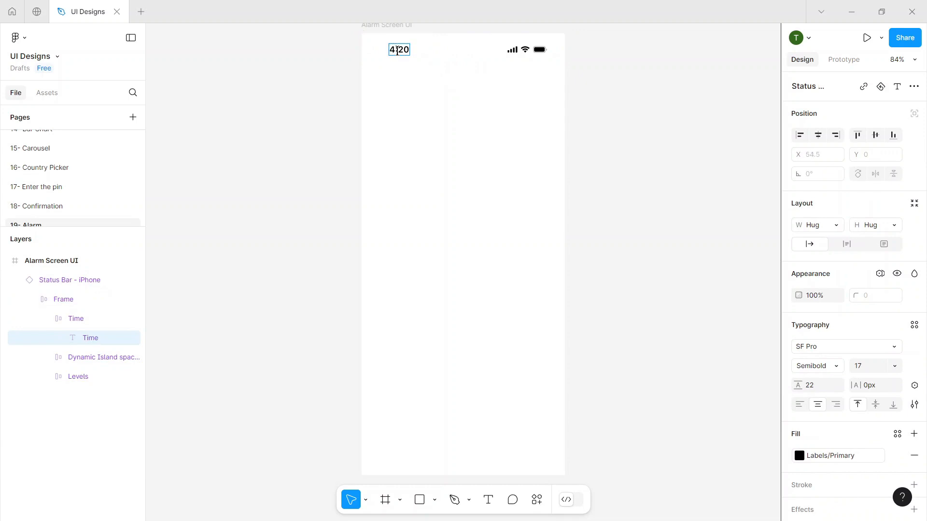
left_click(606, 129)
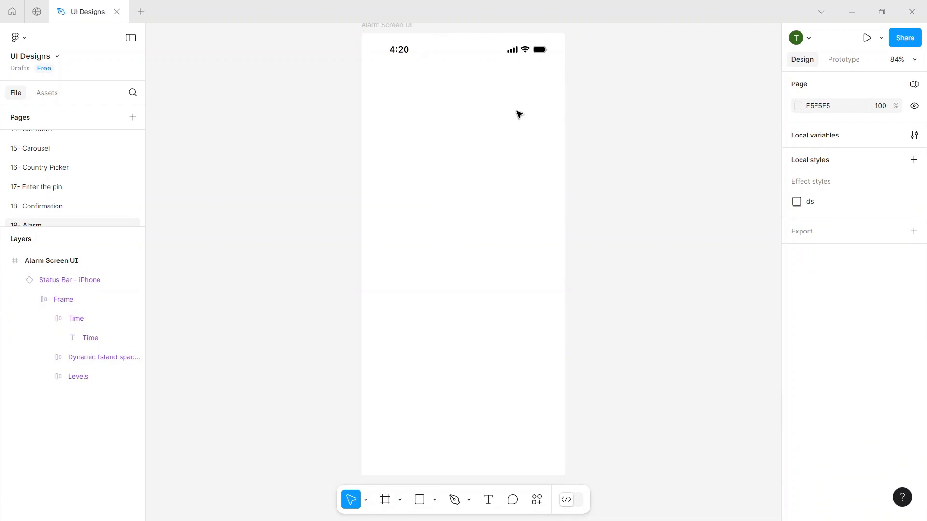
left_click(440, 53)
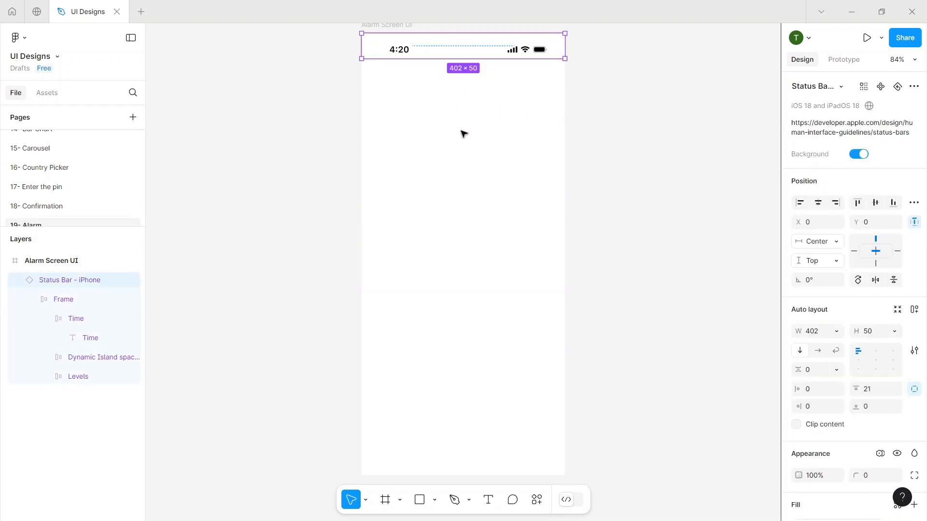
left_click(15, 280)
left_click(253, 230)
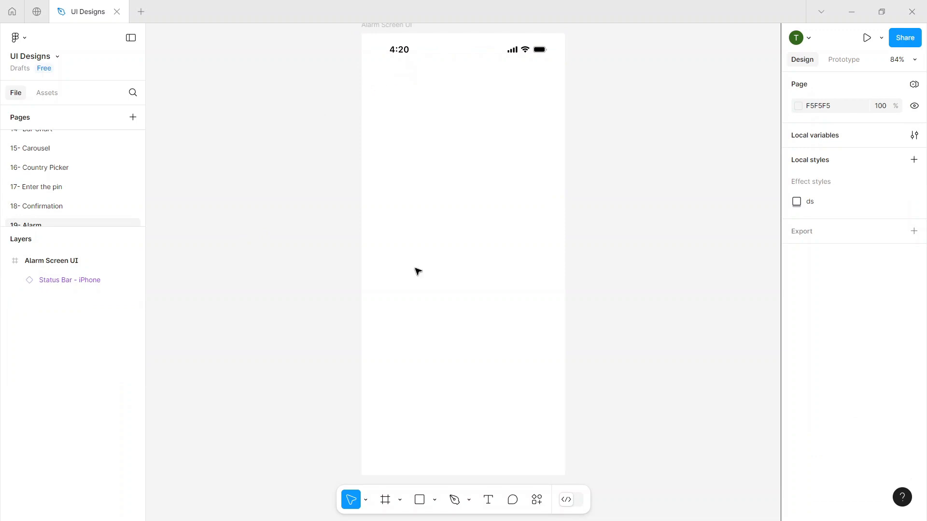
Draw a wide frame about 350 × 49 inside the alarm screen and place it below the status bar.
left_click(419, 500)
left_click(390, 507)
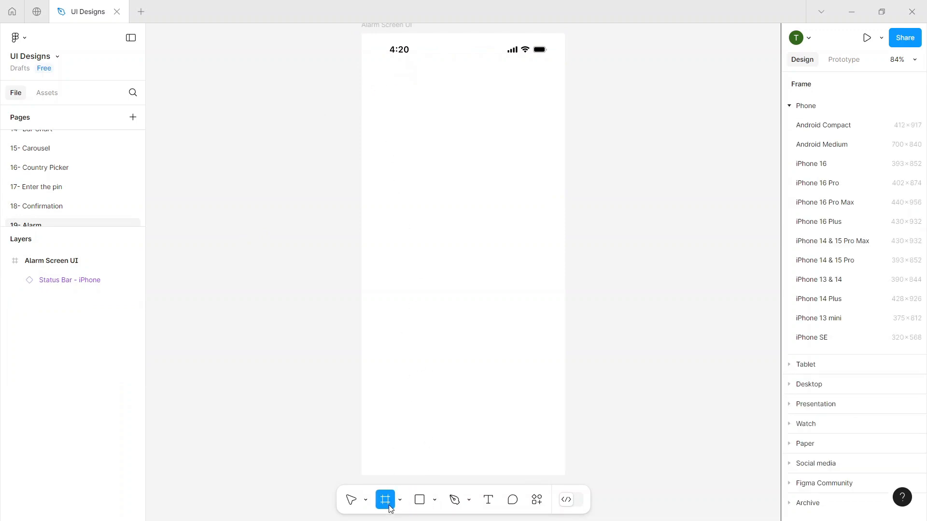
left_click_drag(376, 123, 553, 148)
left_click_drag(476, 136, 467, 99)
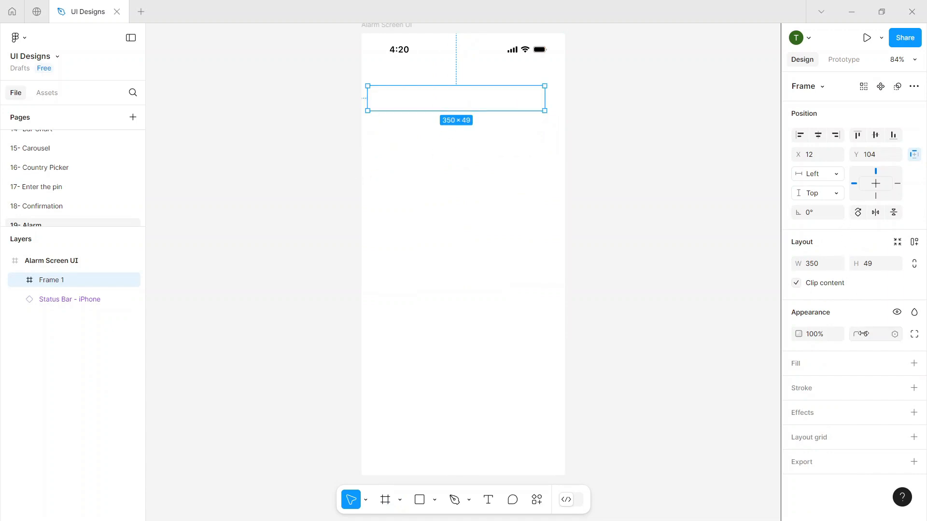
Give the new frame a corner radius of 30 and add a black 1 px inside stroke.
left_click(869, 338)
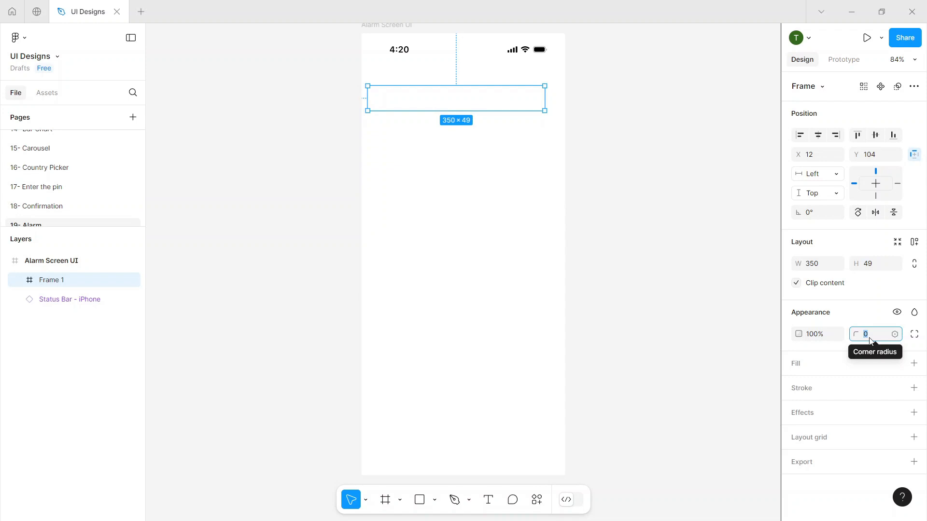
type("30")
key("Return")
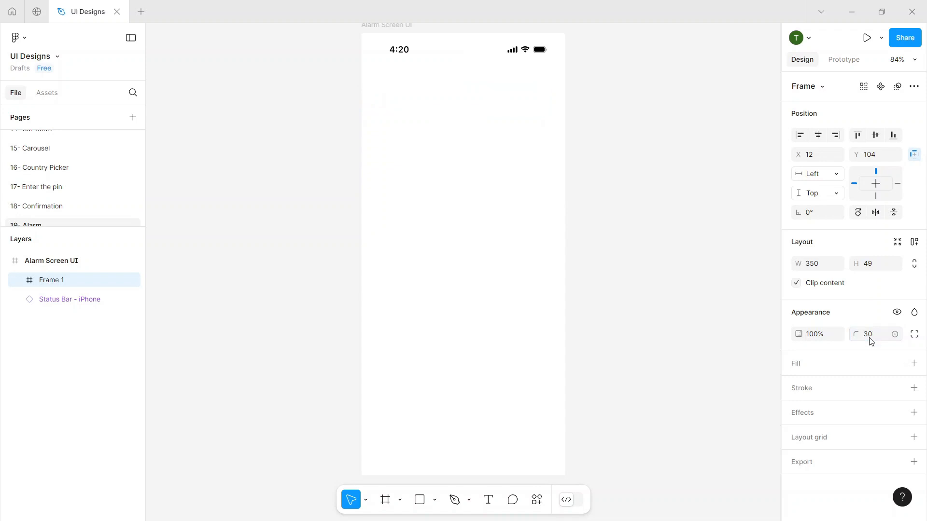
left_click(913, 389)
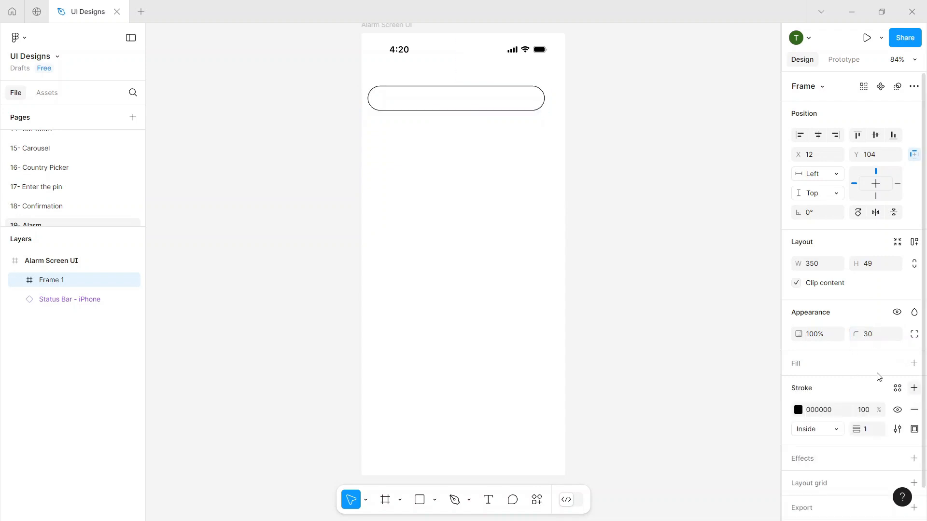
Move the rounded frame up to just below the status bar and resize it to 385 × 50.
mouse_move(459, 103)
left_mouse_down()
mouse_move(476, 103)
mouse_move(475, 78)
mouse_move(474, 89)
left_mouse_up()
left_click_drag(552, 85, 560, 85)
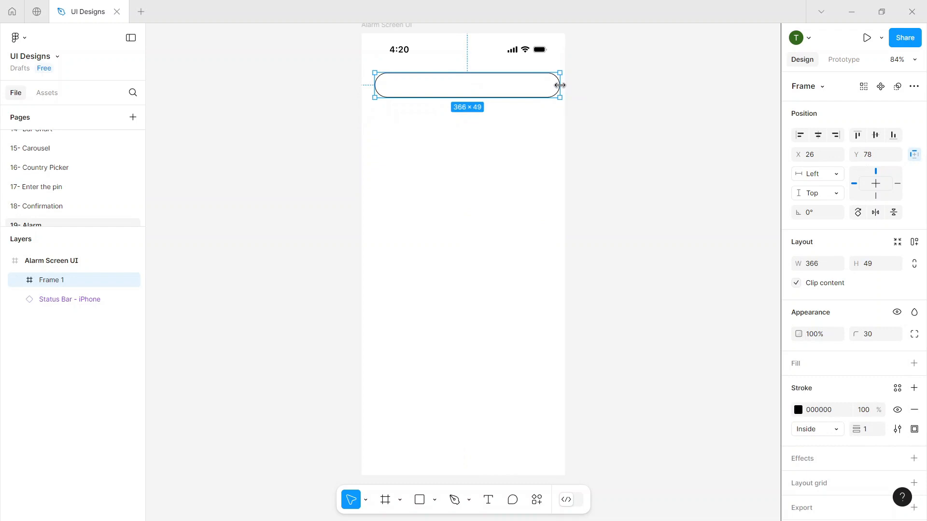
left_click_drag(371, 90, 366, 89)
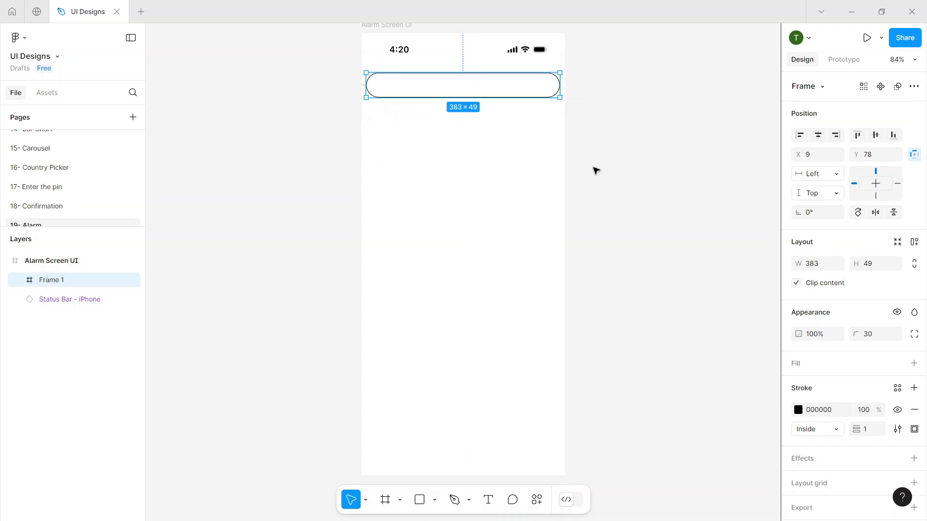
left_click(818, 267)
key("Up")
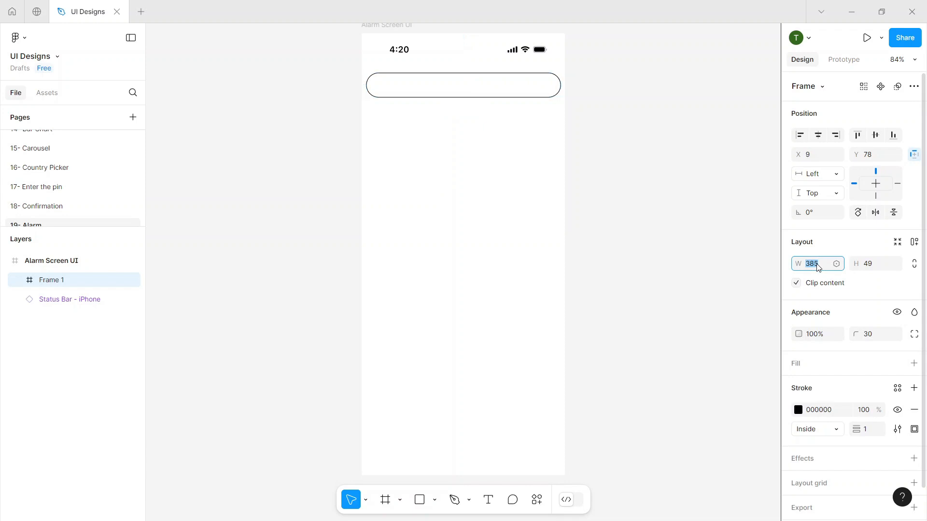
left_click(453, 144)
left_click(465, 93)
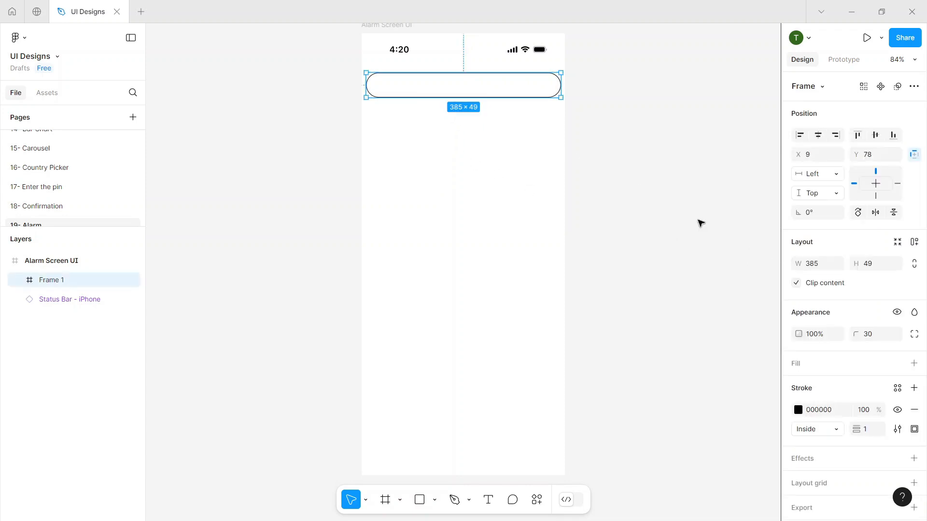
left_click(874, 266)
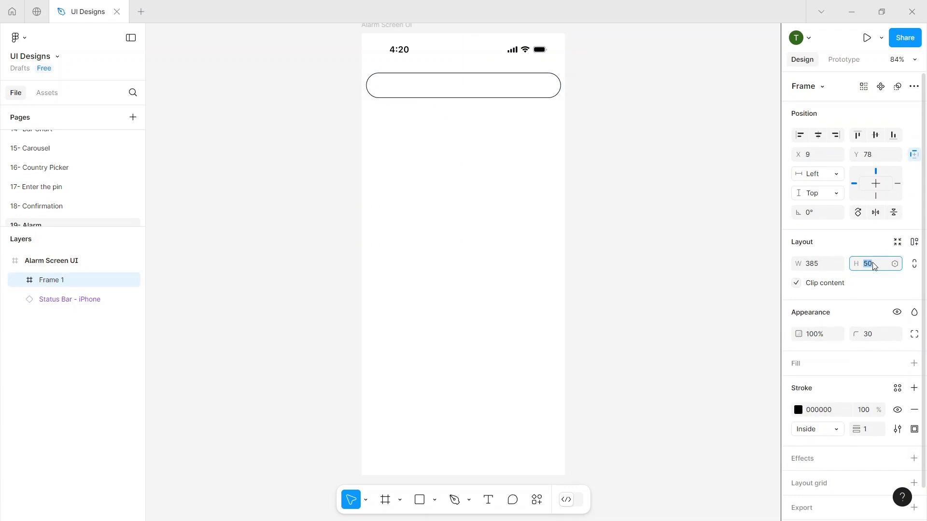
left_click(464, 117)
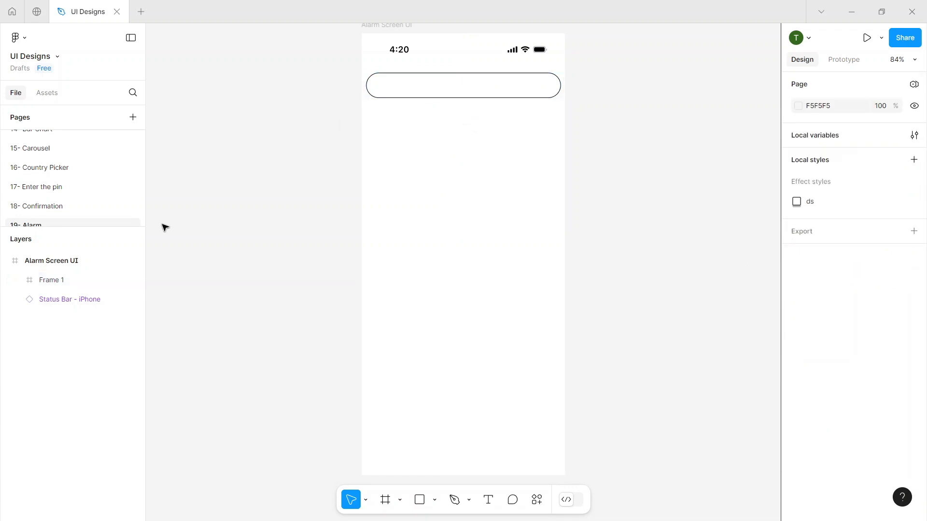
Rename the rounded frame's layer to Selection.
double_click(51, 282)
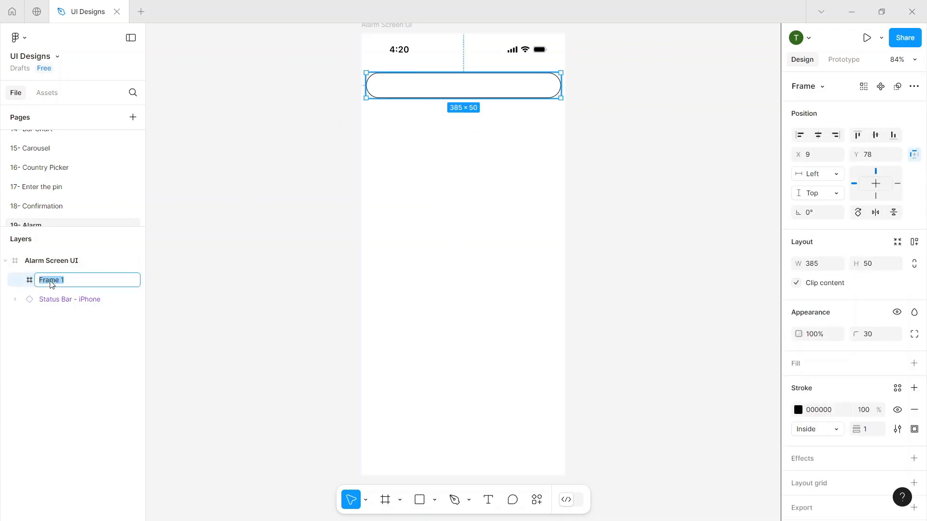
type("Selection")
key("Return")
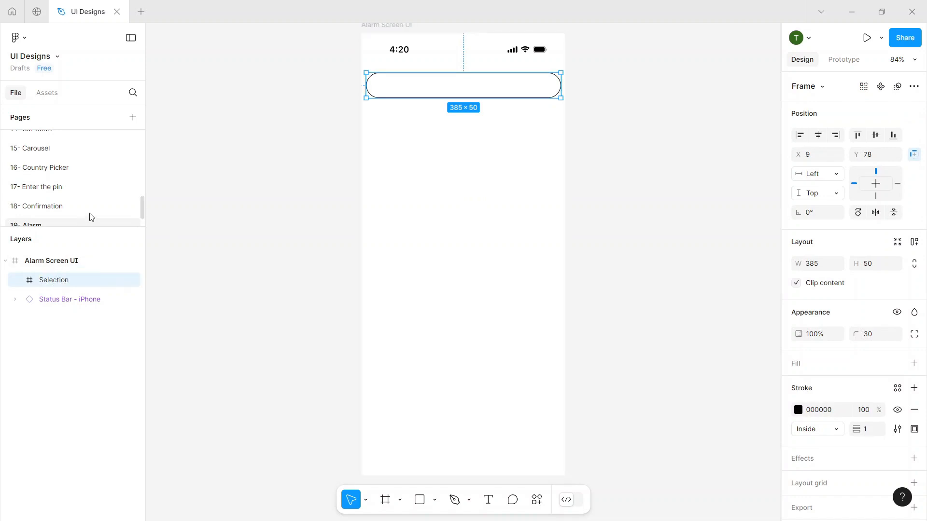
Search the assets for button and insert the small iOS 18 button with Tinted style, text-only label type and the label Alarm.
scroll(88, 215, "down", 1)
left_click(42, 95)
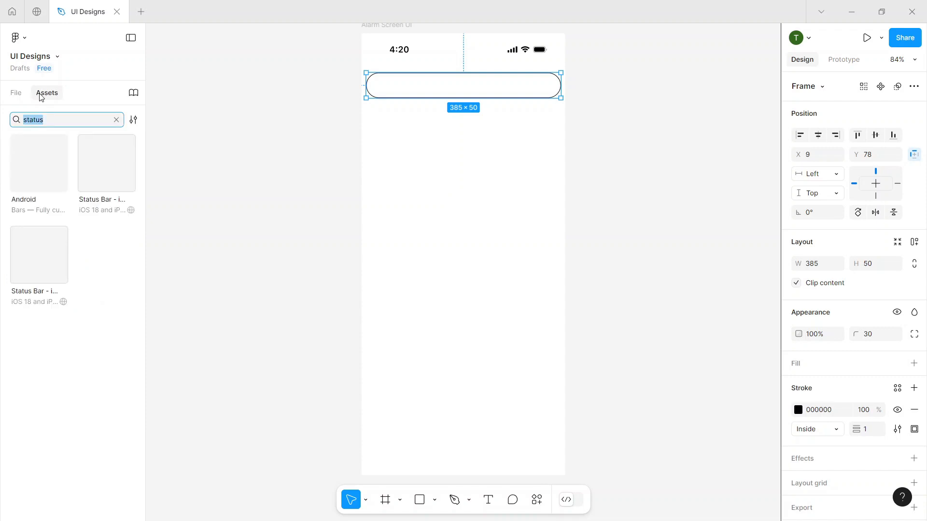
type("button")
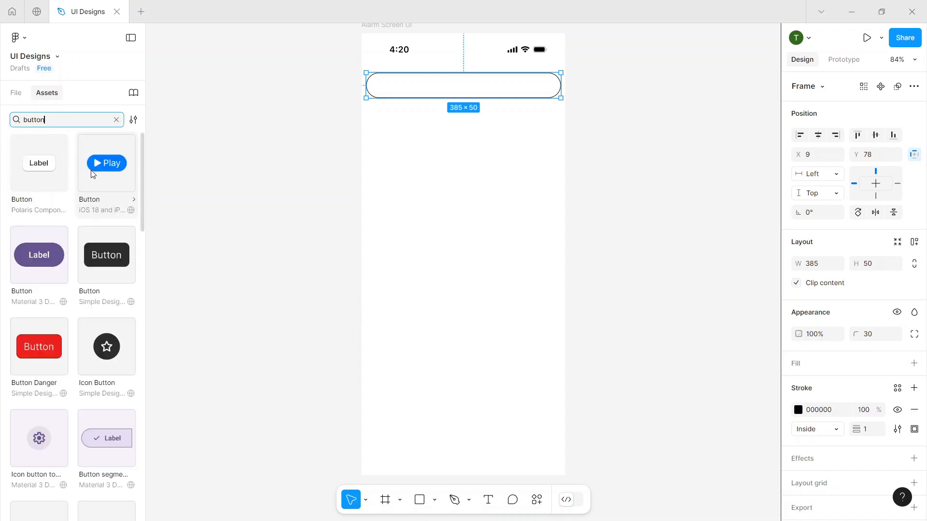
left_click(93, 175)
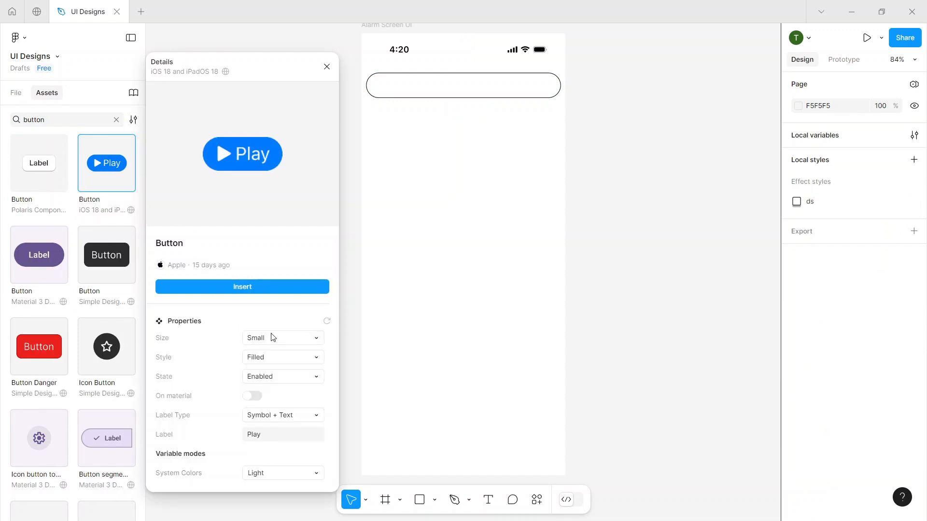
left_click(263, 290)
left_click(477, 331)
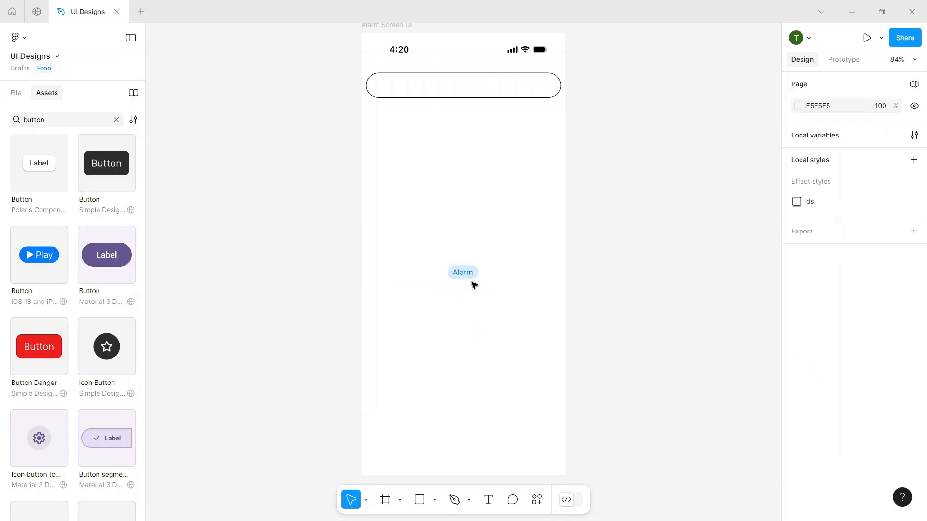
Move the Alarm button into the Selection frame and duplicate it to form a row of three evenly spread buttons.
left_click(471, 273)
left_click(16, 96)
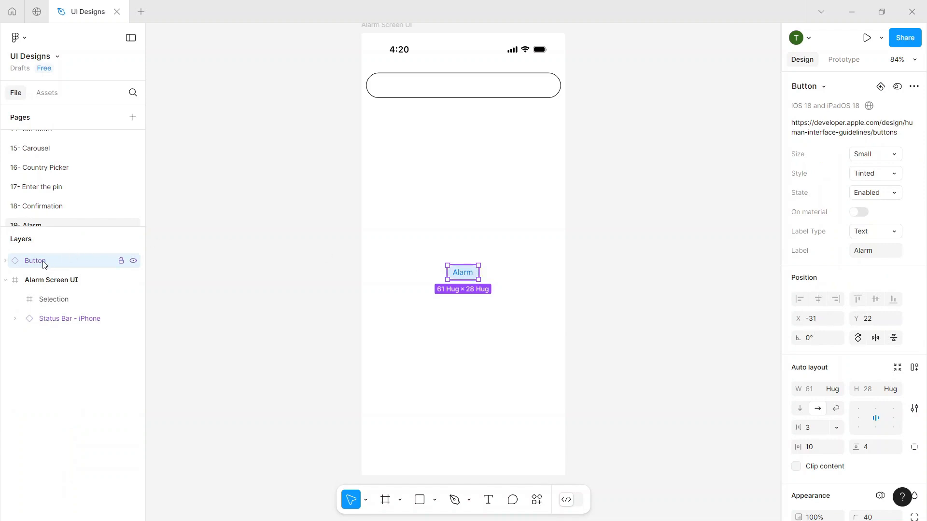
left_click_drag(42, 262, 109, 290)
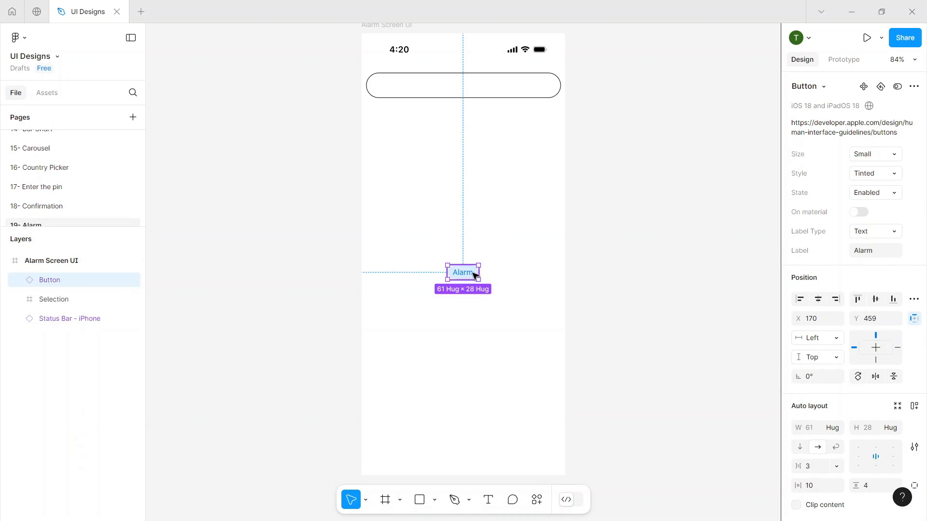
left_click_drag(474, 275, 467, 89)
key("ctrl+d")
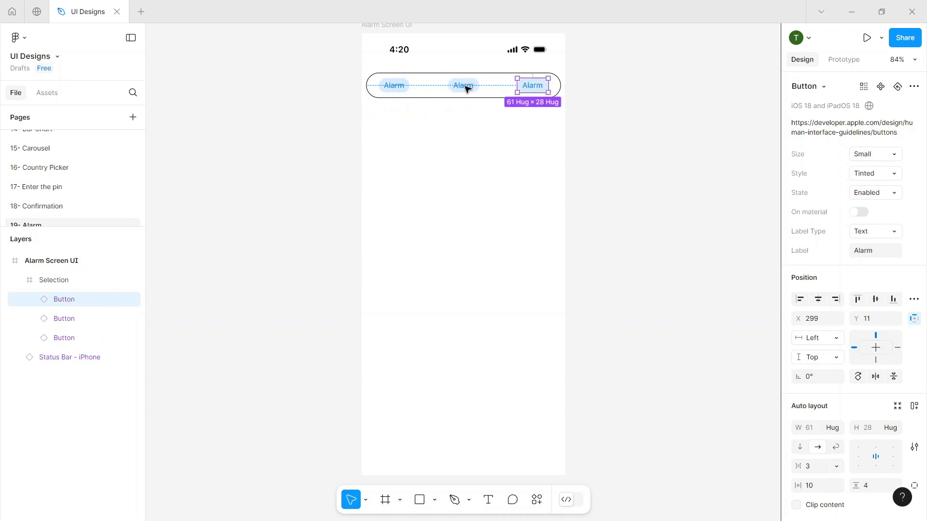
Set the middle button's label to Timer and its style to Plain.
left_click(463, 86)
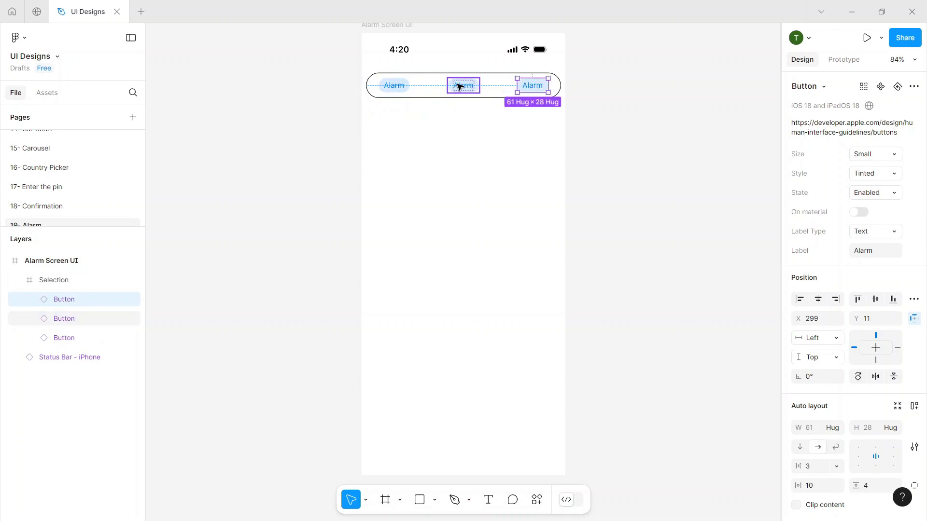
left_click(881, 257)
type("Cl")
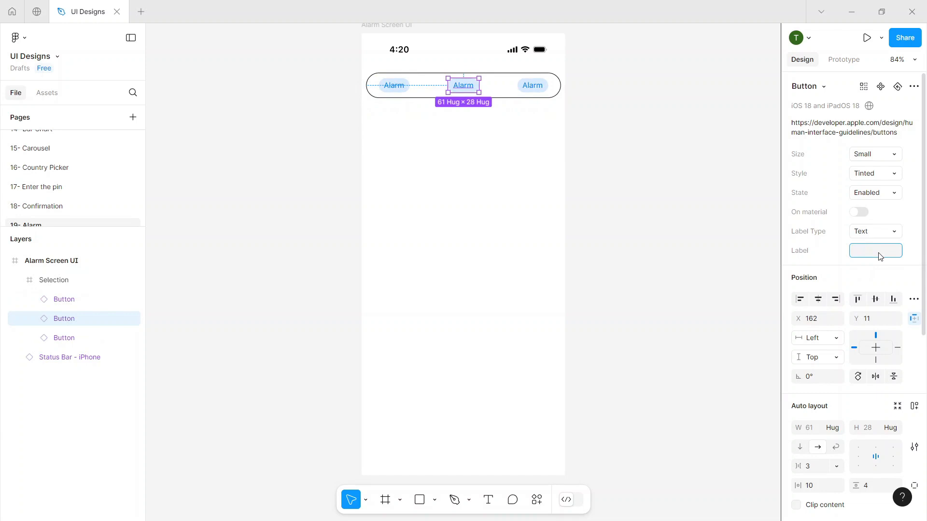
key("Return")
left_click(866, 177)
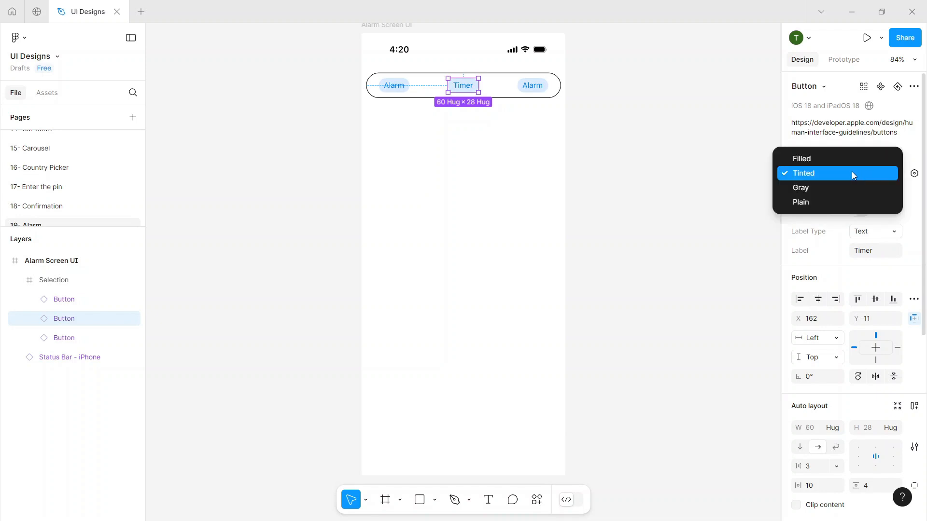
left_click(828, 203)
left_click(520, 145)
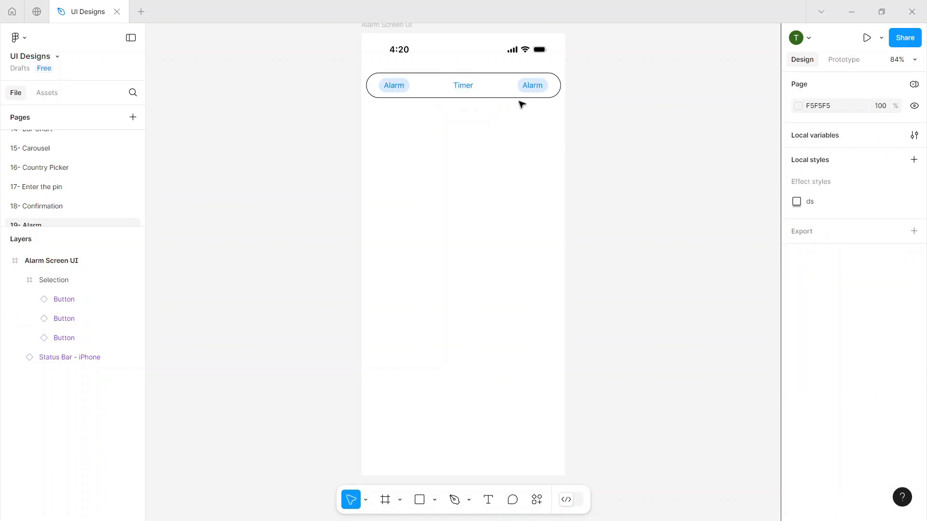
Set the third button's label to Stopwatch and its style to Gray.
left_click(531, 87)
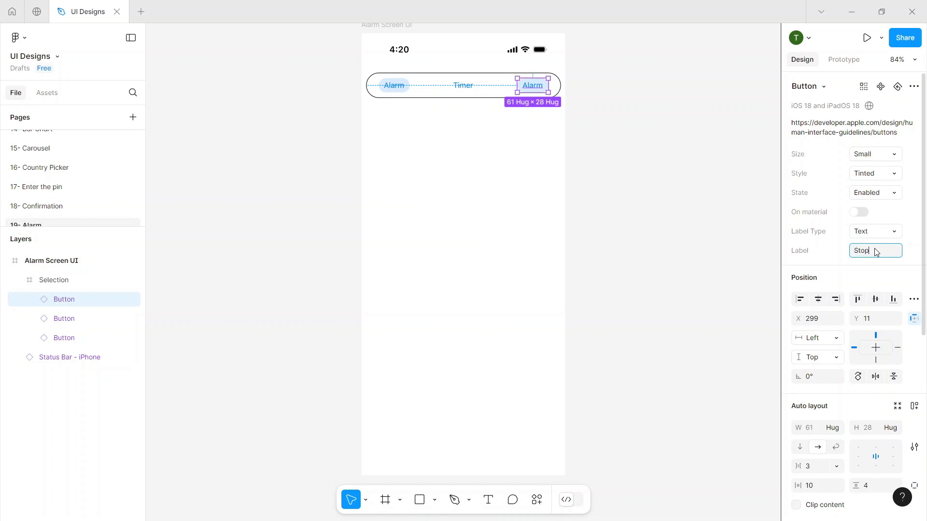
key("Return")
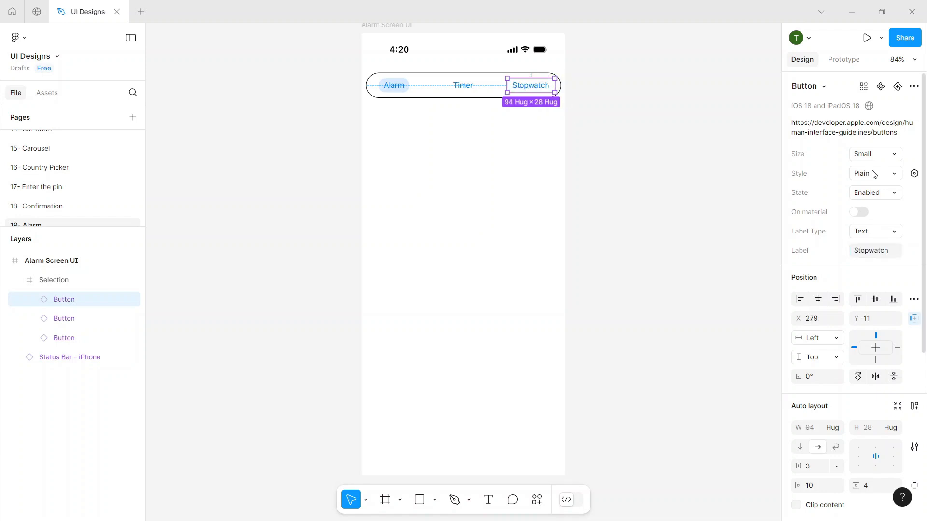
left_click(874, 175)
left_click(845, 158)
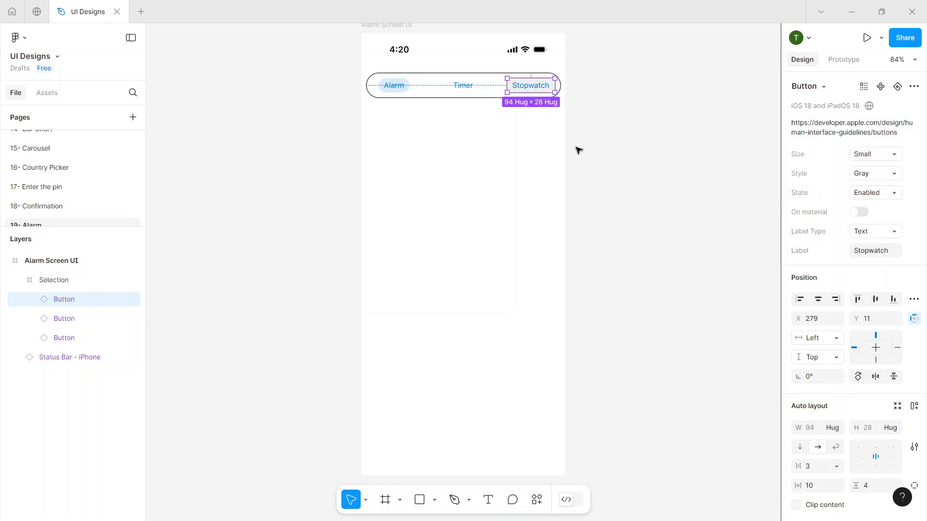
Change the style of the Timer button in the selection bar to Gray.
left_click(576, 150)
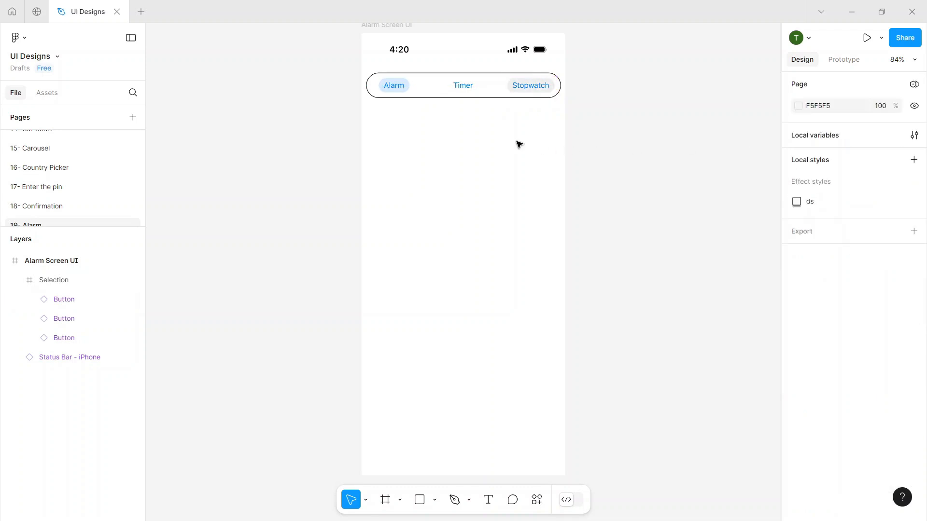
double_click(462, 89)
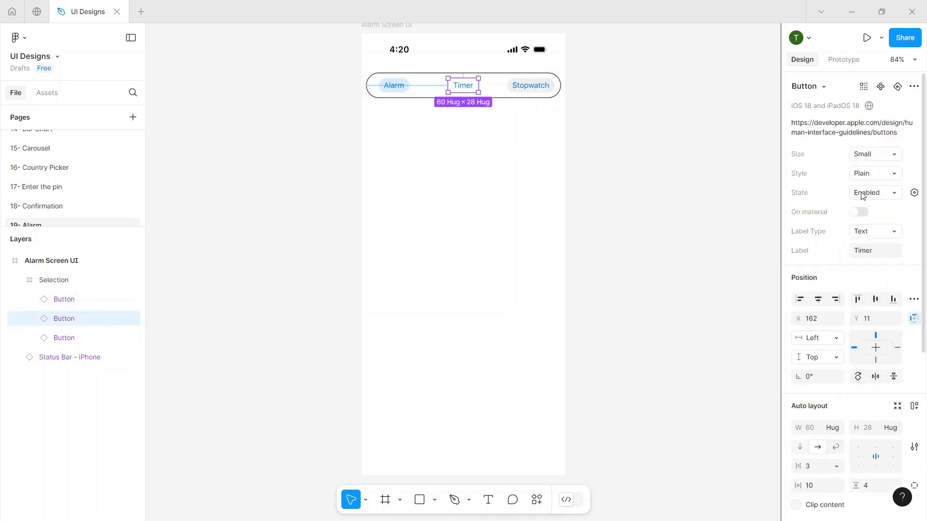
left_click(873, 174)
left_click(857, 160)
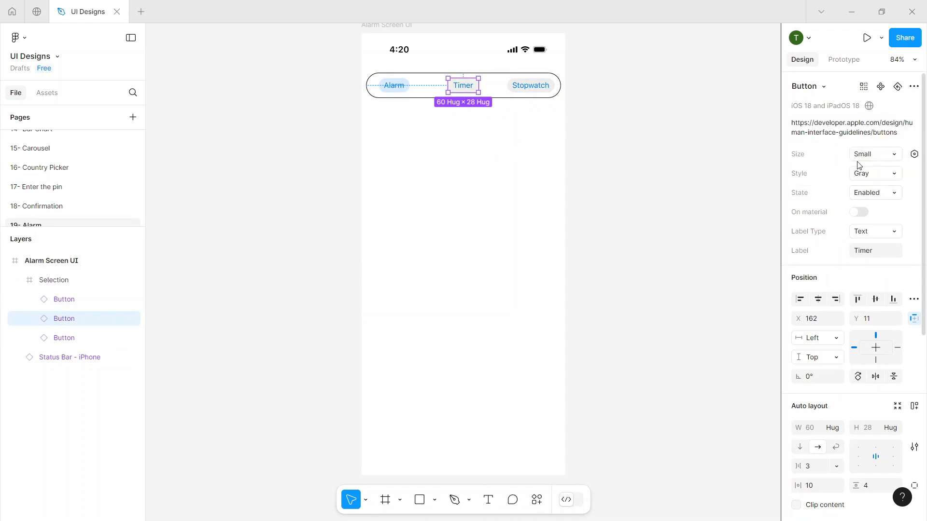
left_click(462, 143)
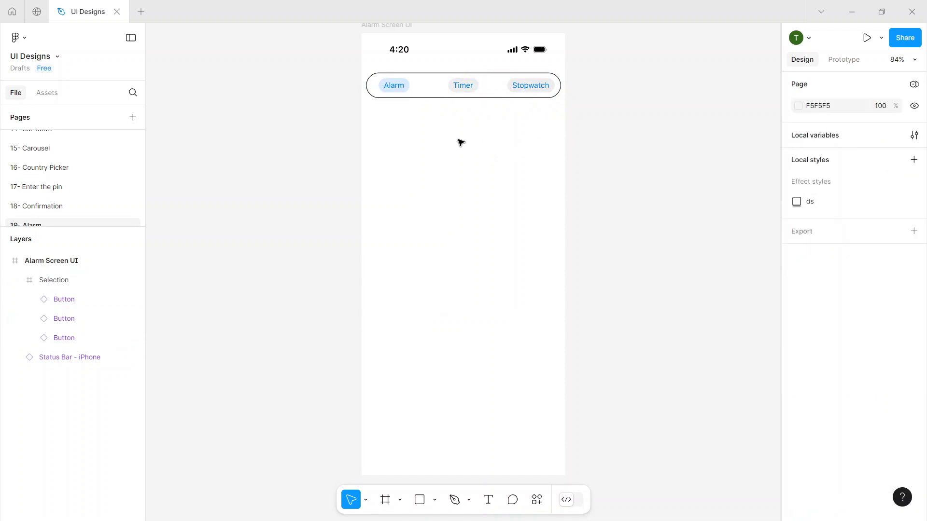
Change the style of the Alarm button in the selection bar to Filled.
double_click(397, 93)
left_click(873, 175)
left_click(864, 146)
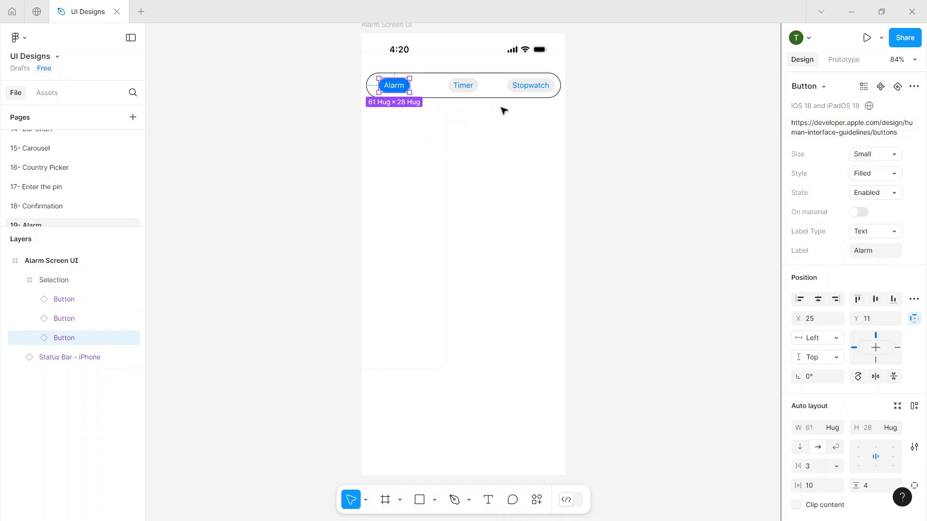
left_click(432, 124)
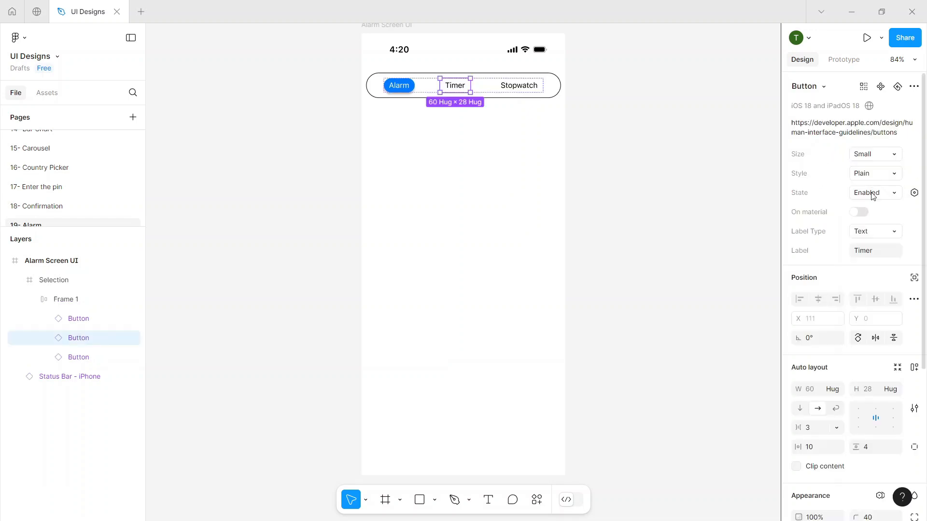
Set the Timer button's state to Disabled and its style to Gray.
left_click(871, 192)
left_click(864, 208)
left_click(871, 174)
left_click(856, 160)
Set the Stopwatch button's state to Disabled and its style to Gray.
left_click(524, 86)
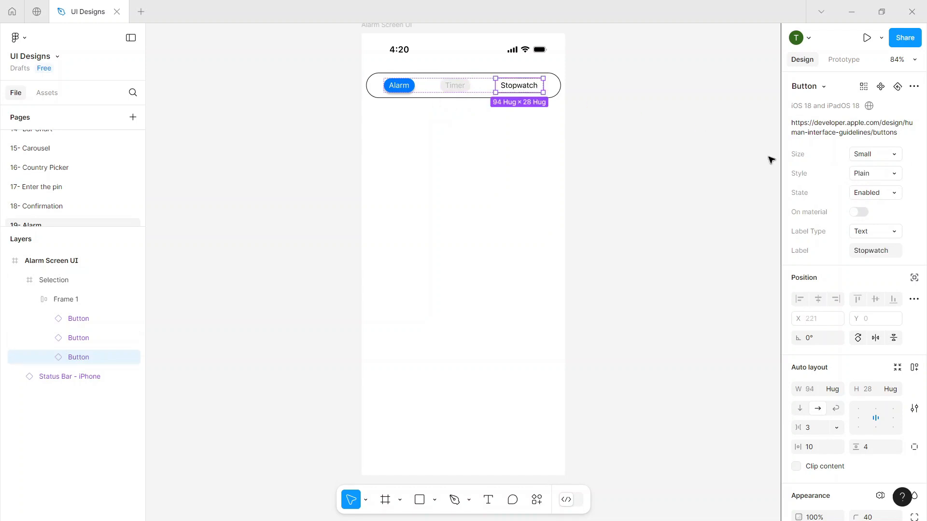
left_click(861, 193)
left_click(859, 207)
left_click(874, 173)
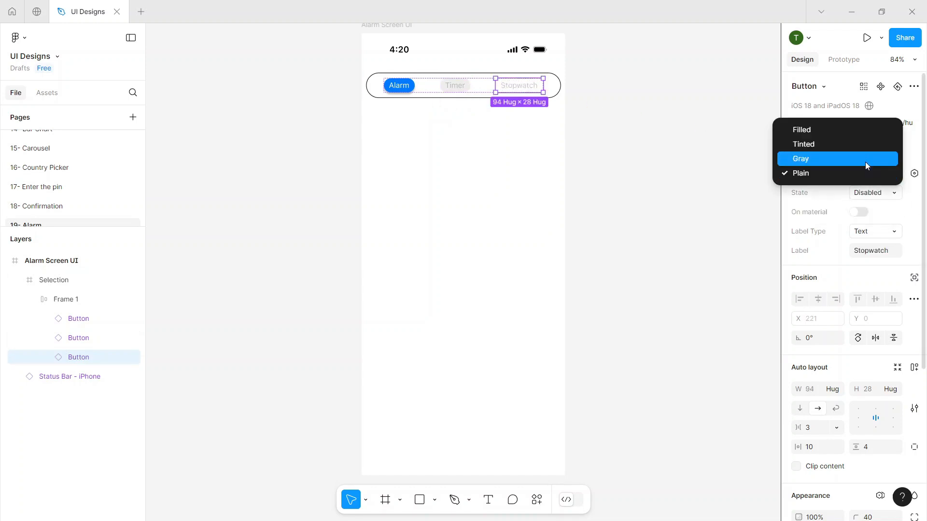
left_click(865, 161)
left_click(505, 168)
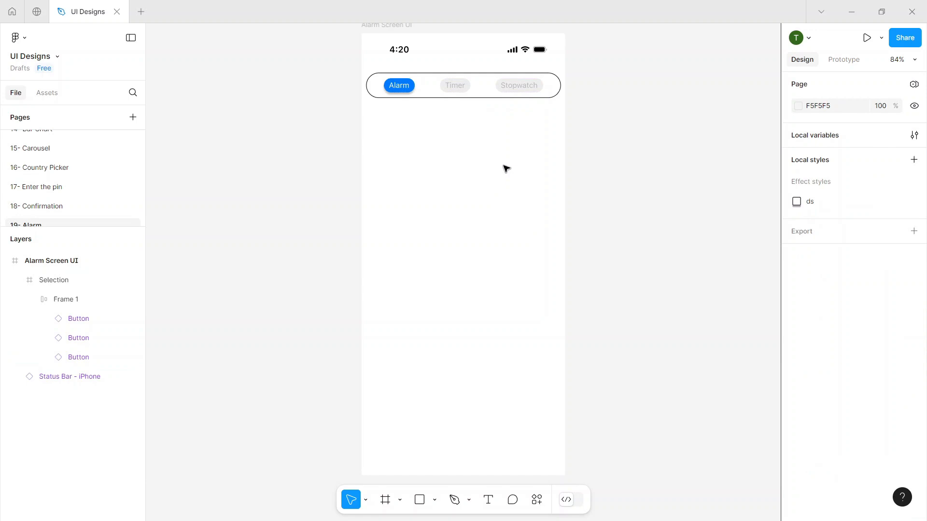
Set the Selection frame's stroke opacity to 50% and its stroke weight to 2.
left_click(372, 88)
scroll(871, 270, "down", 3)
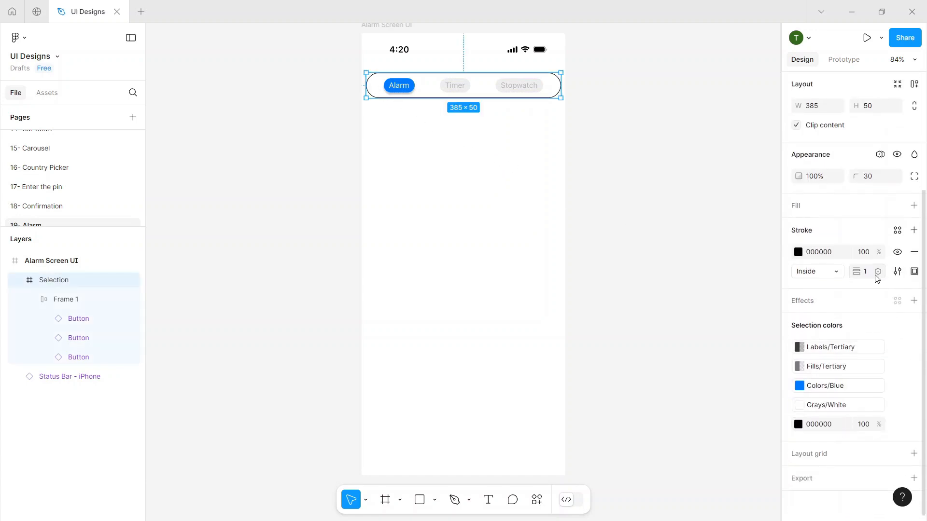
left_click(868, 252)
type("50")
key("Return")
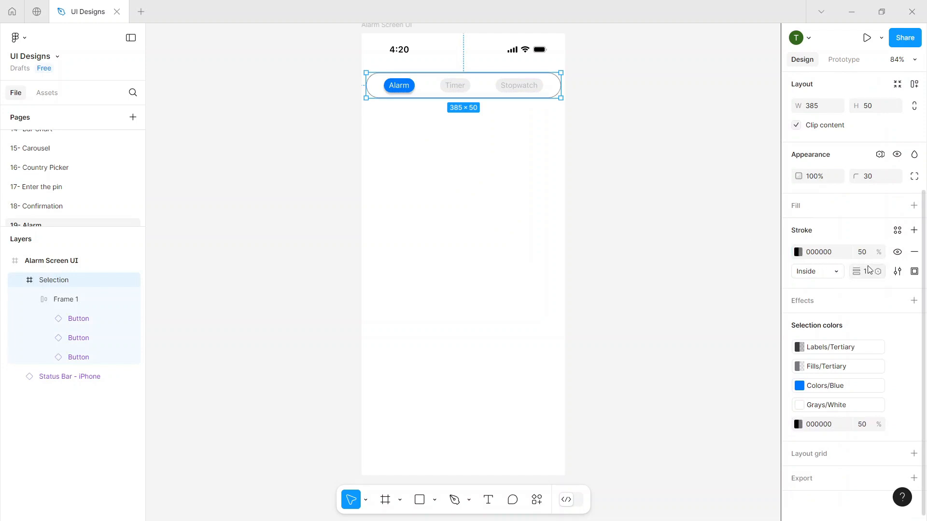
left_click_drag(855, 273, 879, 272)
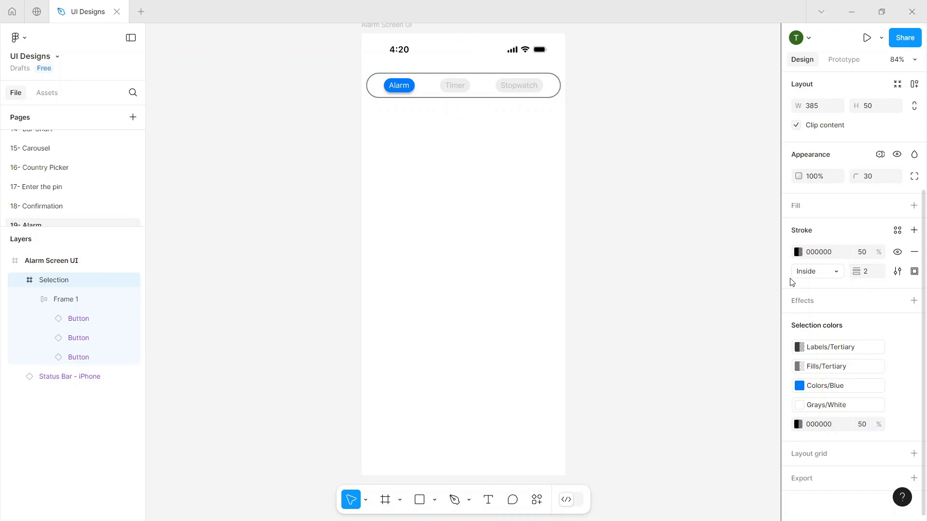
Add a drop shadow effect to the Selection frame.
left_click(914, 300)
left_click(471, 160)
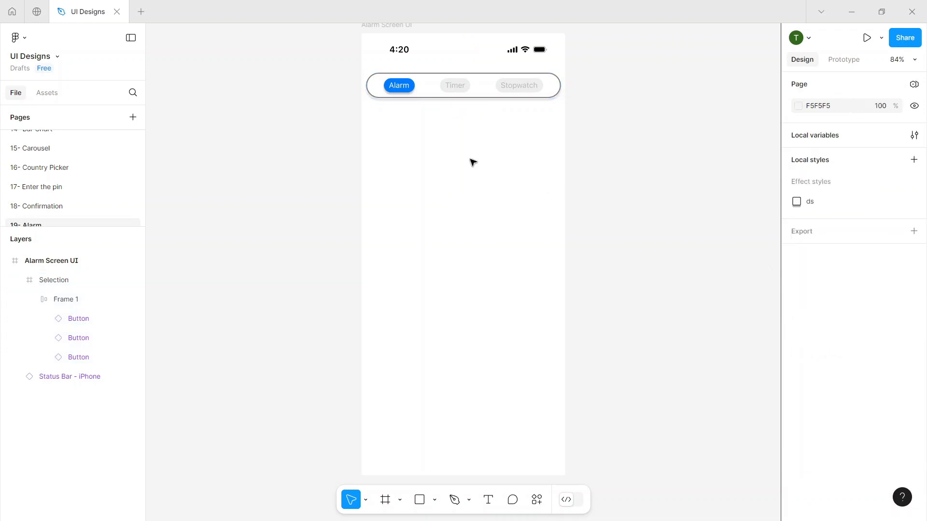
Lower the Selection frame's stroke opacity to 10%.
left_click(559, 102)
scroll(862, 299, "down", 4)
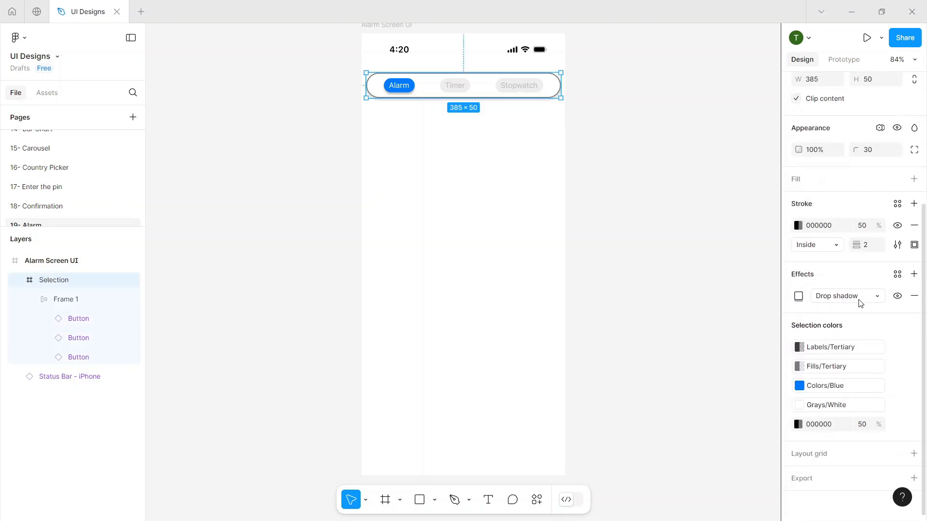
left_click(869, 226)
type("10")
key("Return")
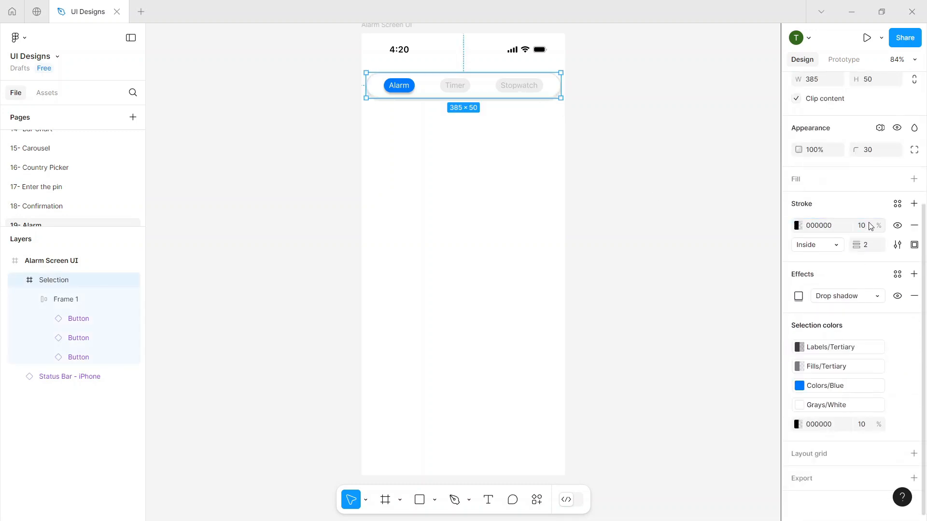
left_click(634, 144)
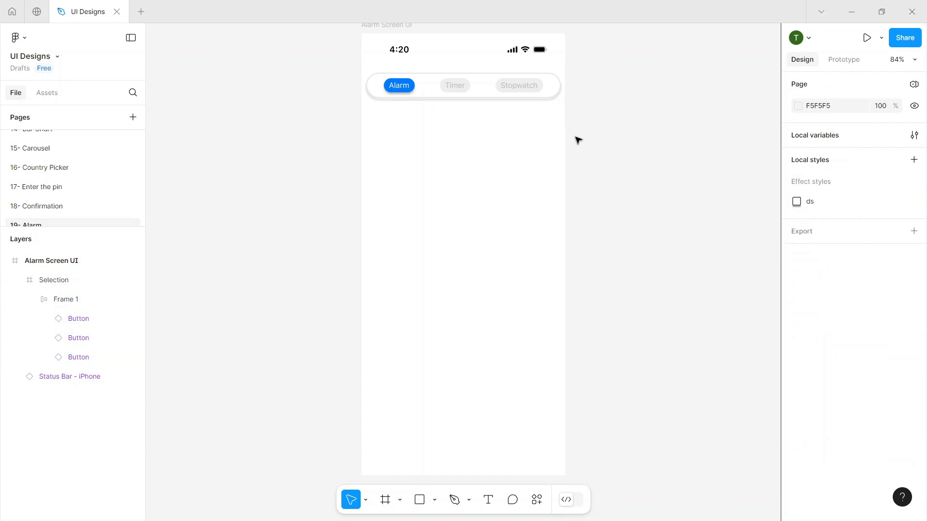
Remove the drop shadow effect from the Selection frame.
left_click(554, 96)
scroll(882, 400, "down", 2)
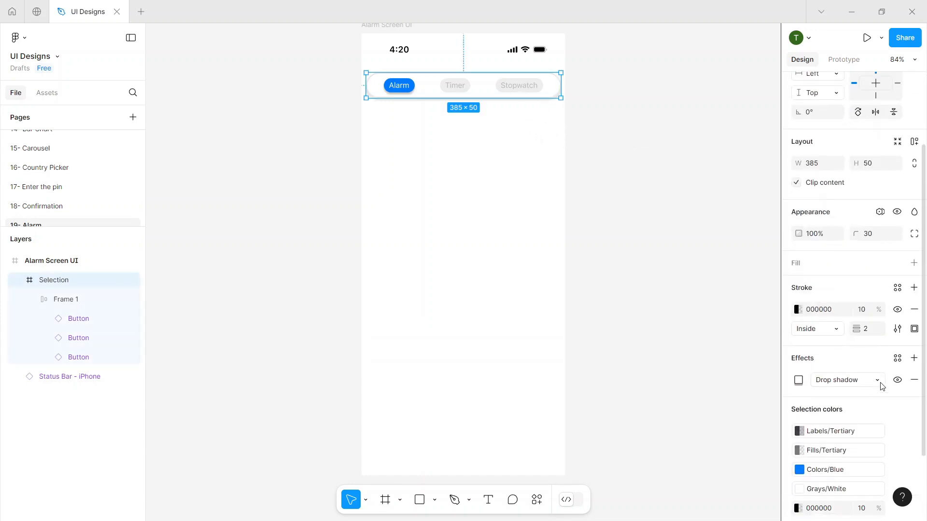
left_click(913, 378)
left_click(480, 175)
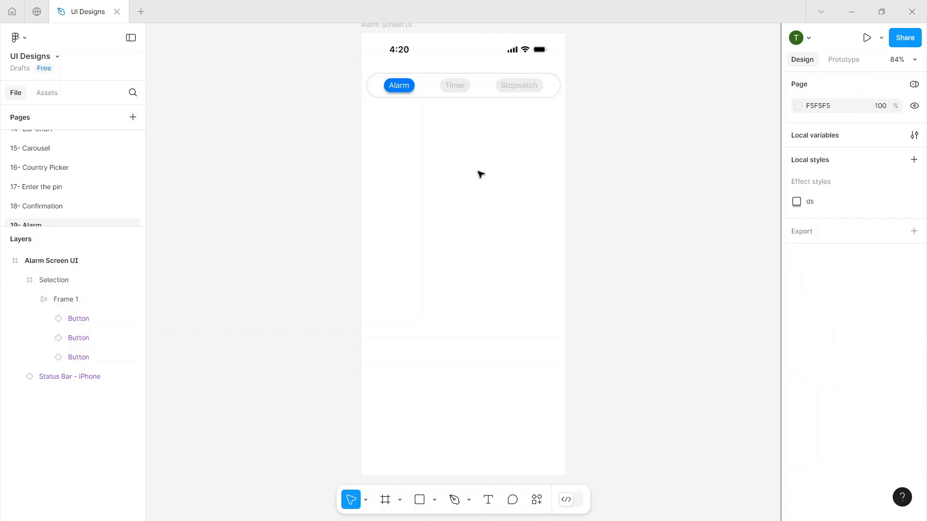
Set the height of the Selection frame to 30.
left_click(556, 86)
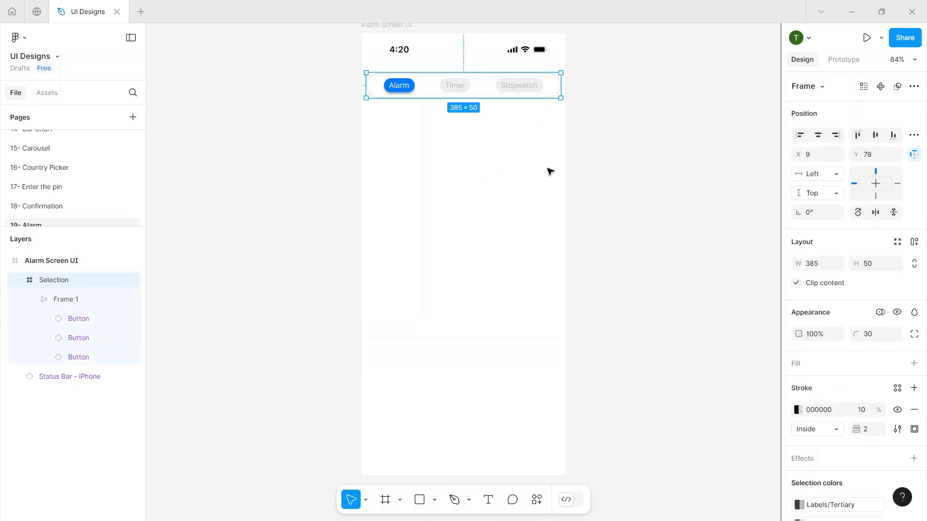
left_click(871, 269)
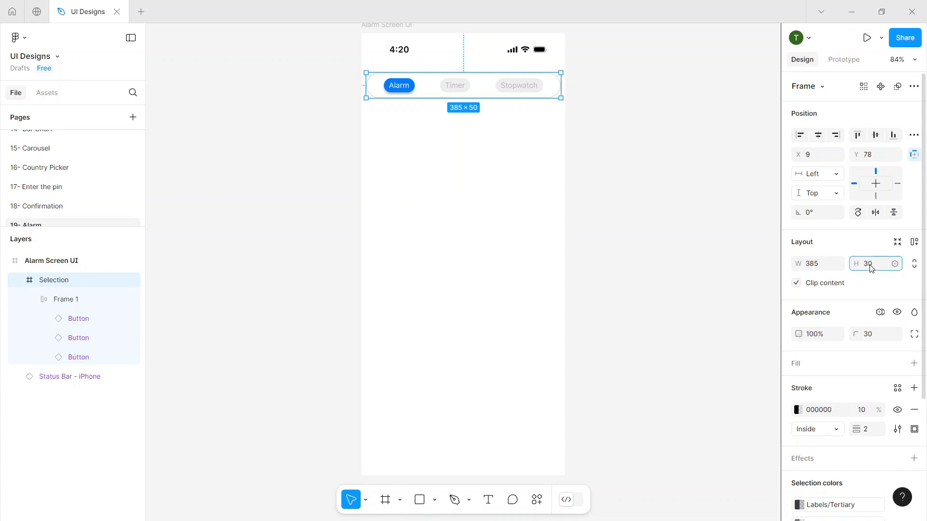
type("30")
key("Return")
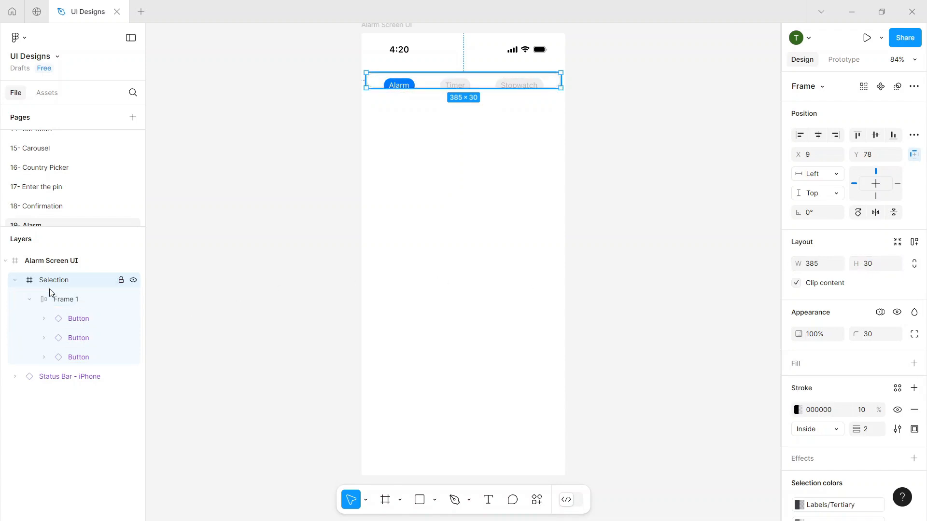
Set Frame 1's auto layout alignment to center and move the button row up to Y 2 inside the Selection frame.
key("shift+a")
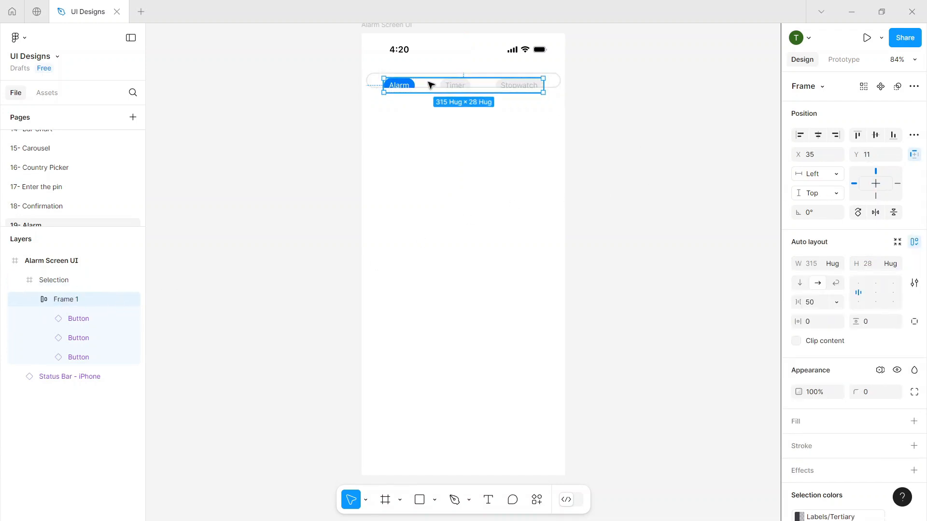
left_click(876, 293)
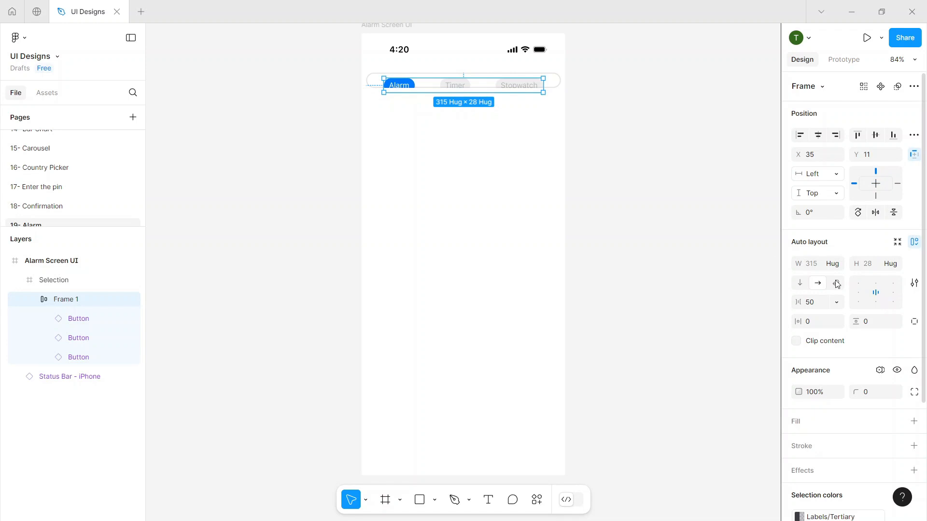
left_click_drag(465, 83, 463, 79)
Set the height of the Selection frame to 45.
left_click(56, 281)
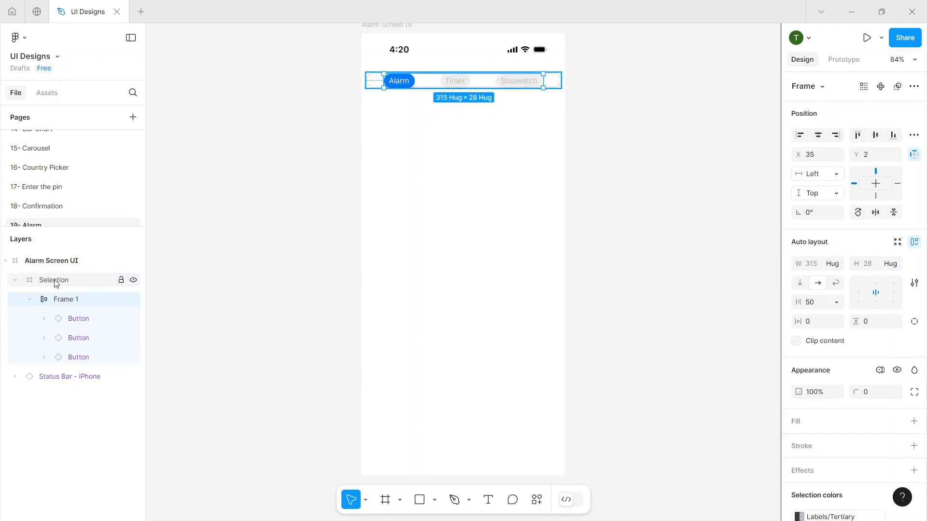
left_click(398, 83)
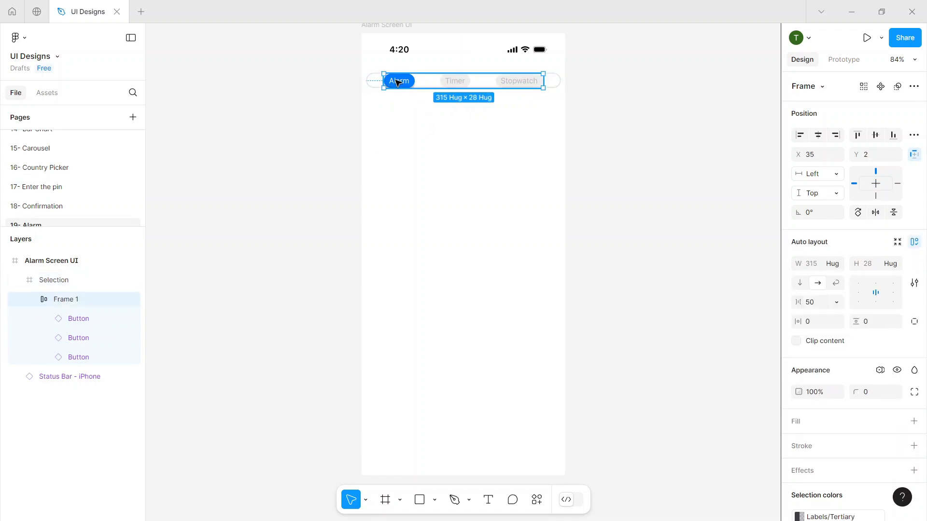
left_click(398, 83)
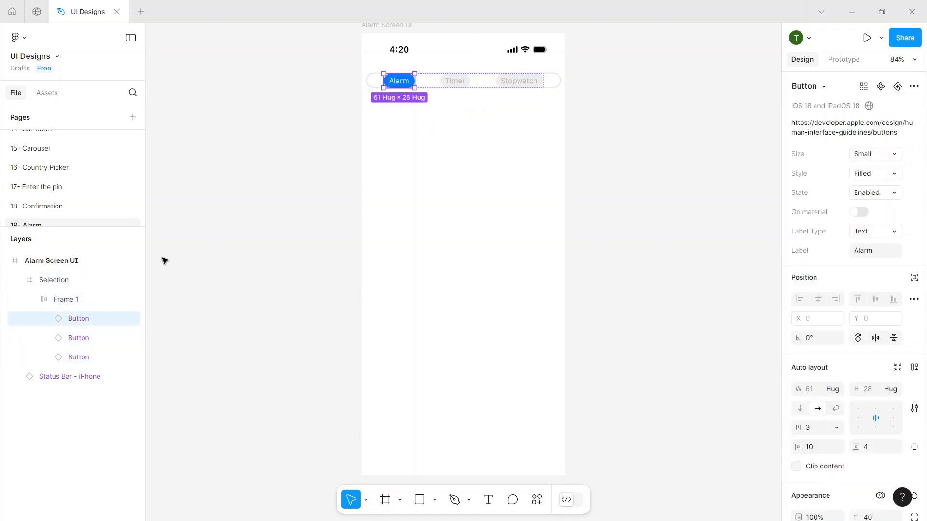
left_click(56, 301)
left_click(56, 283)
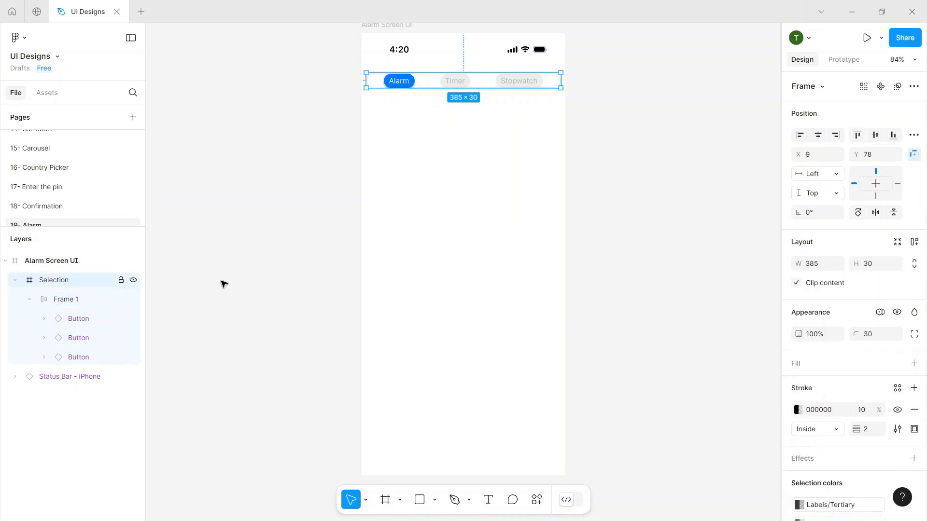
left_click(871, 269)
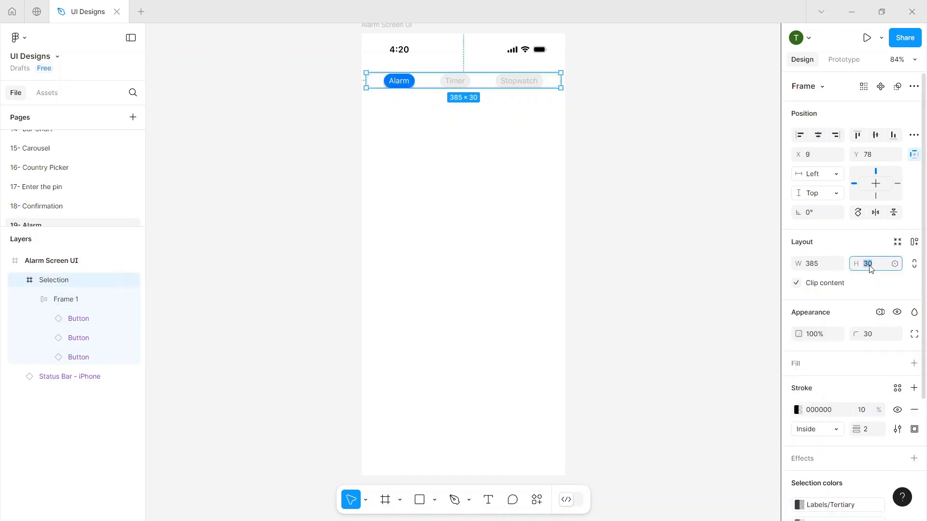
type("45")
key("Return")
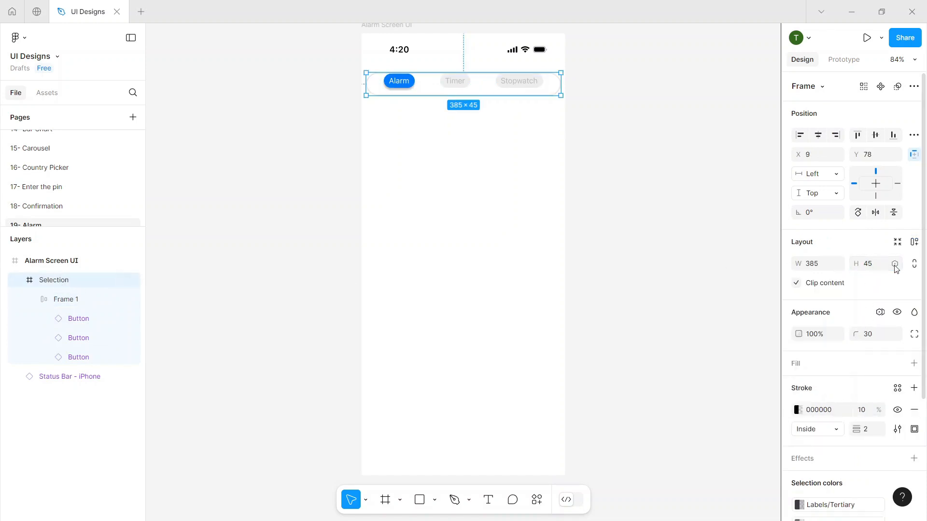
Move the button row in Frame 1 down slightly so it sits vertically centered in the Selection frame.
left_click(97, 292)
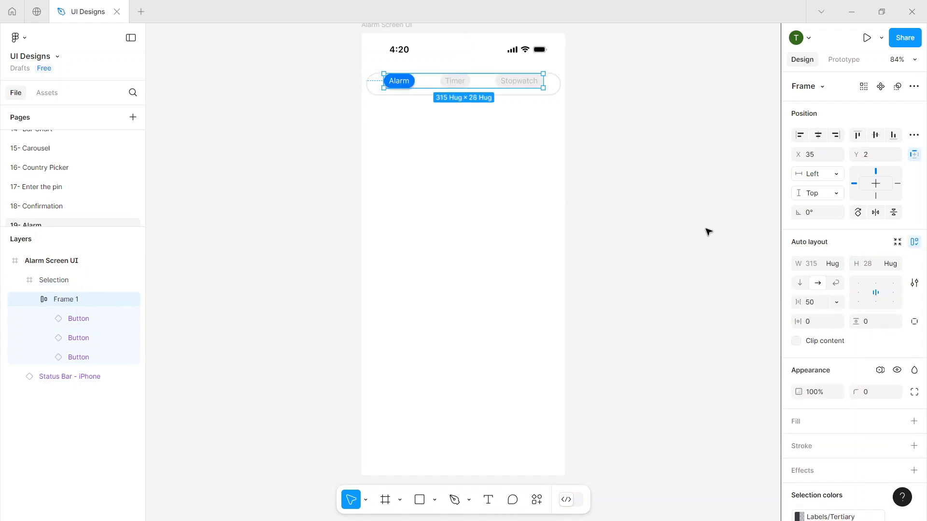
left_click_drag(454, 86, 455, 87)
left_click(480, 131)
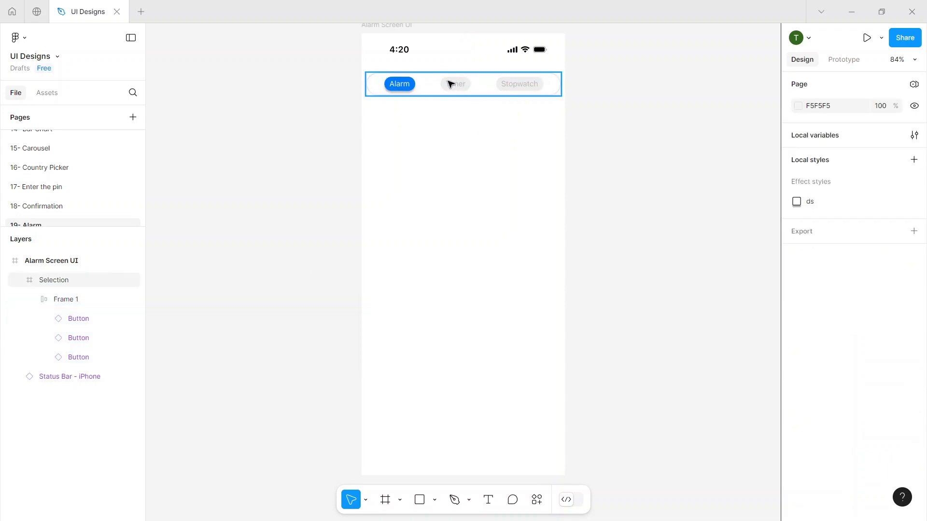
left_click(453, 85)
left_click(455, 87)
left_click(457, 88)
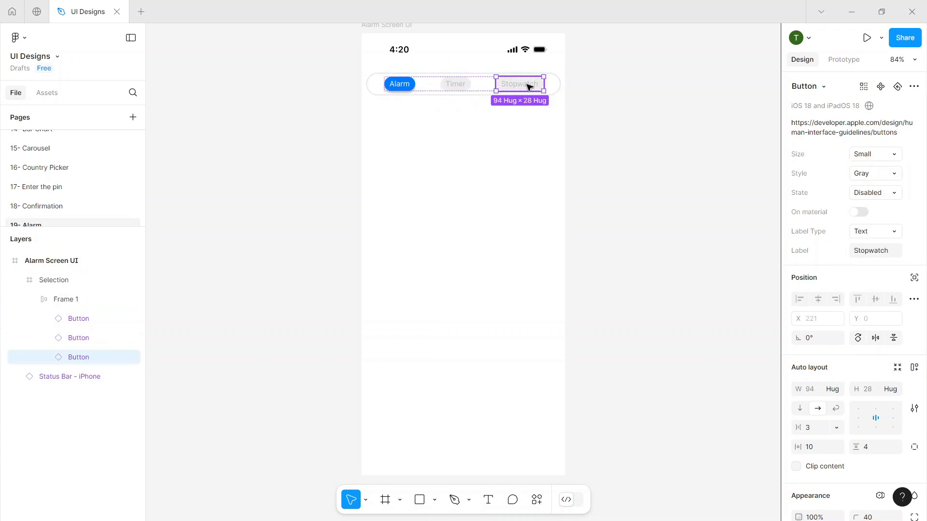
left_click(512, 158)
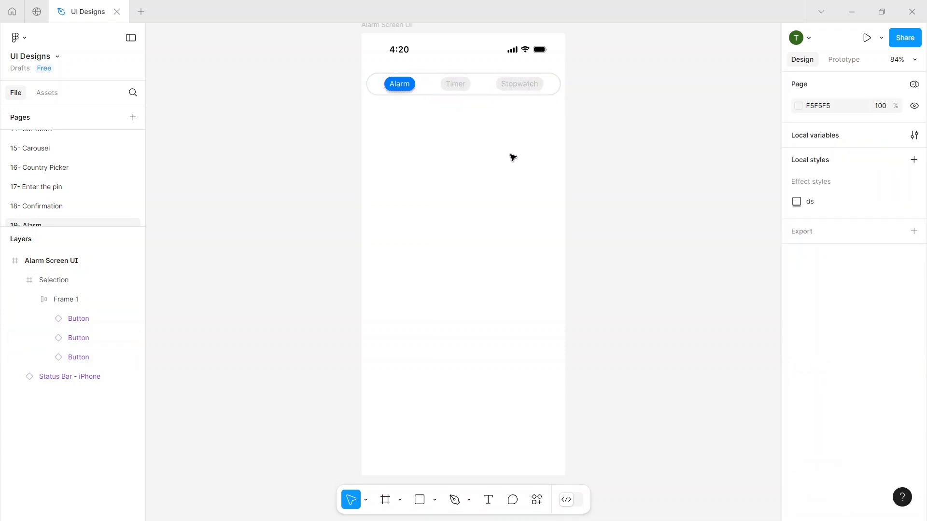
left_click(370, 85)
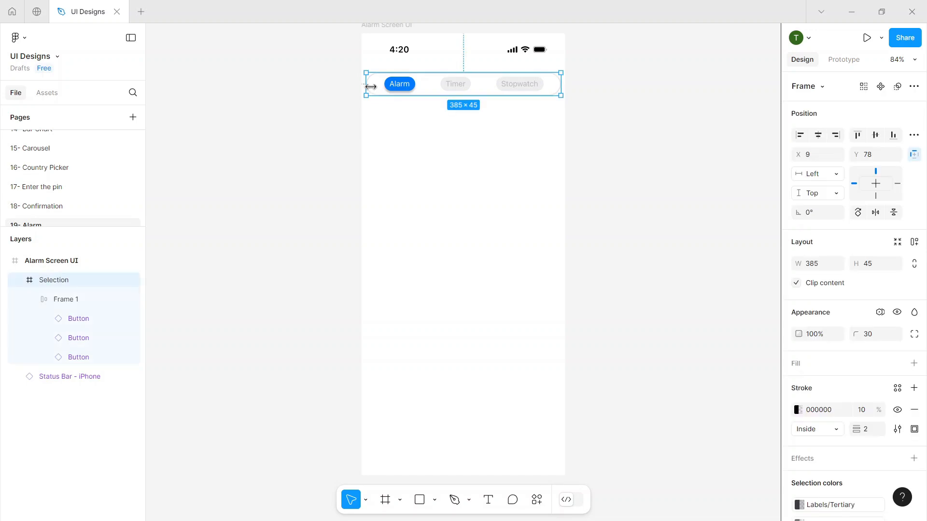
left_click_drag(371, 86, 379, 87)
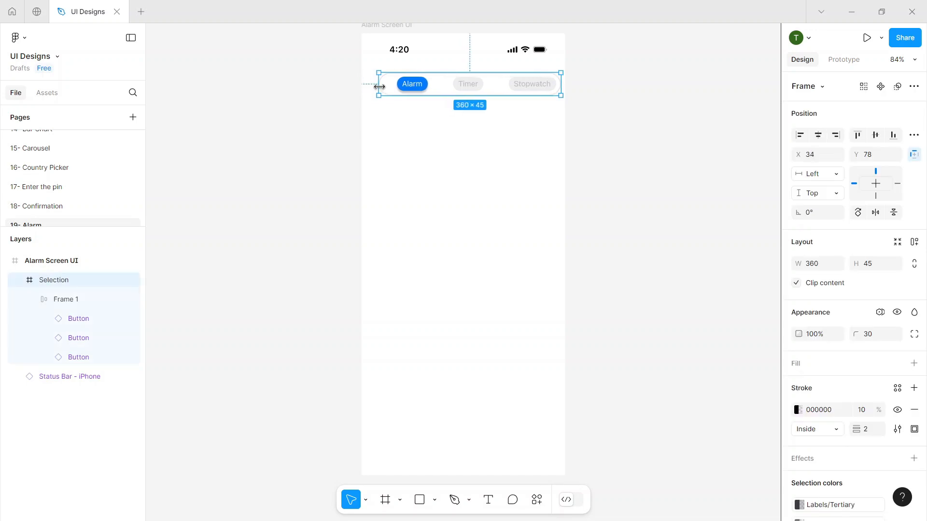
key("ctrl+z")
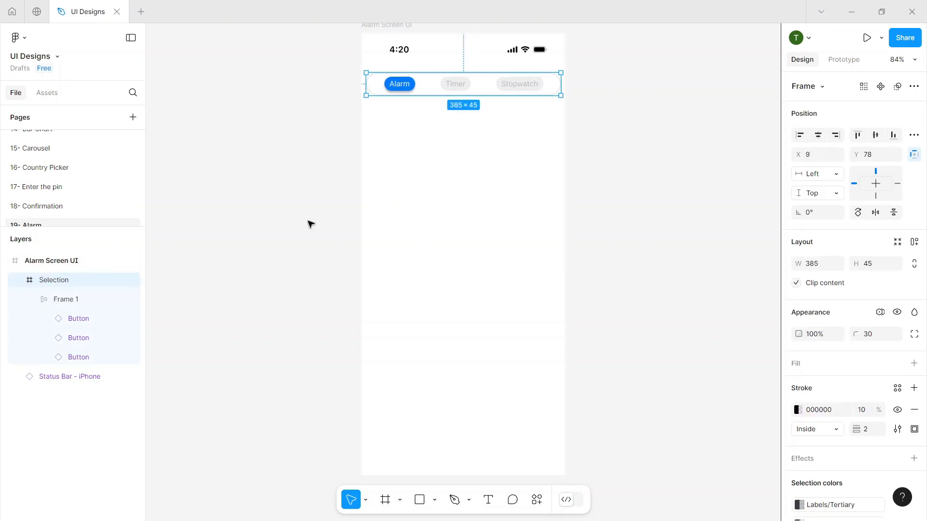
Collapse Frame 1 in the layer list and examine the layout settings of the Selection frame and Frame 1.
left_click(29, 300)
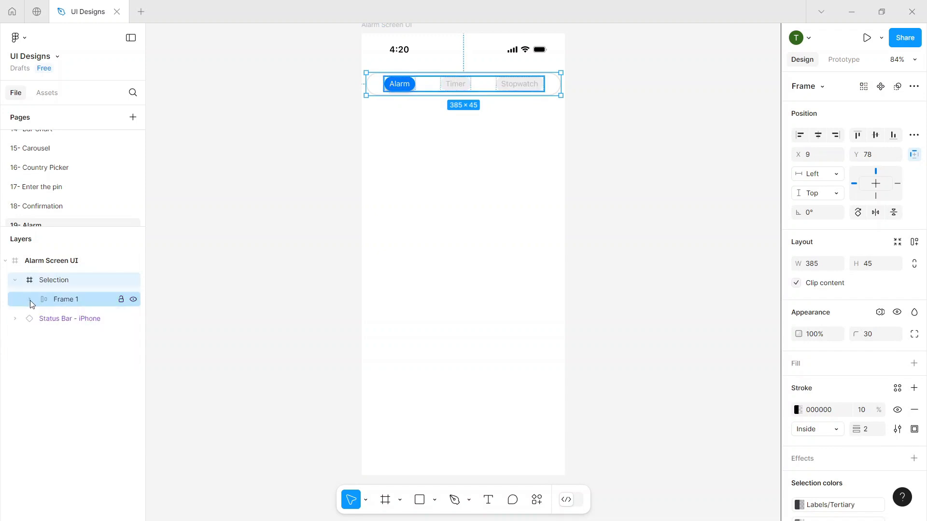
left_click(56, 301)
left_click(55, 281)
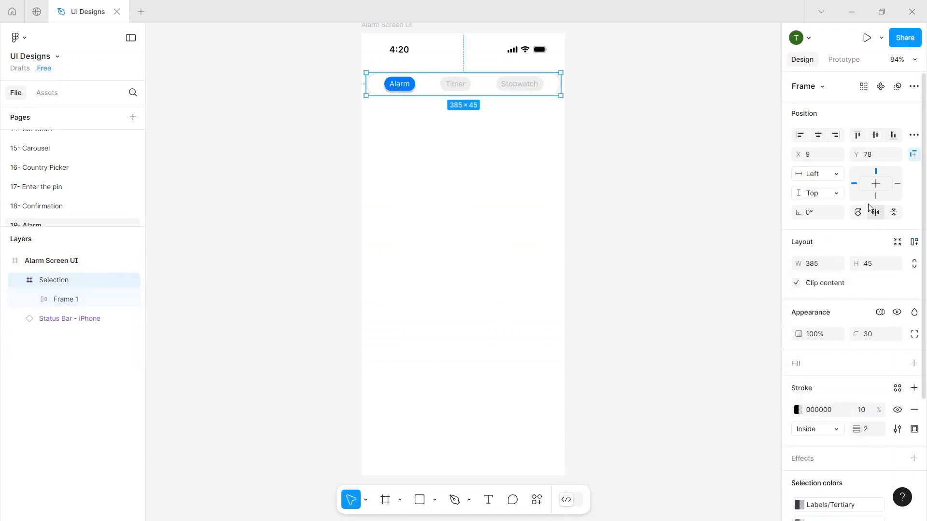
scroll(849, 283, "down", 2)
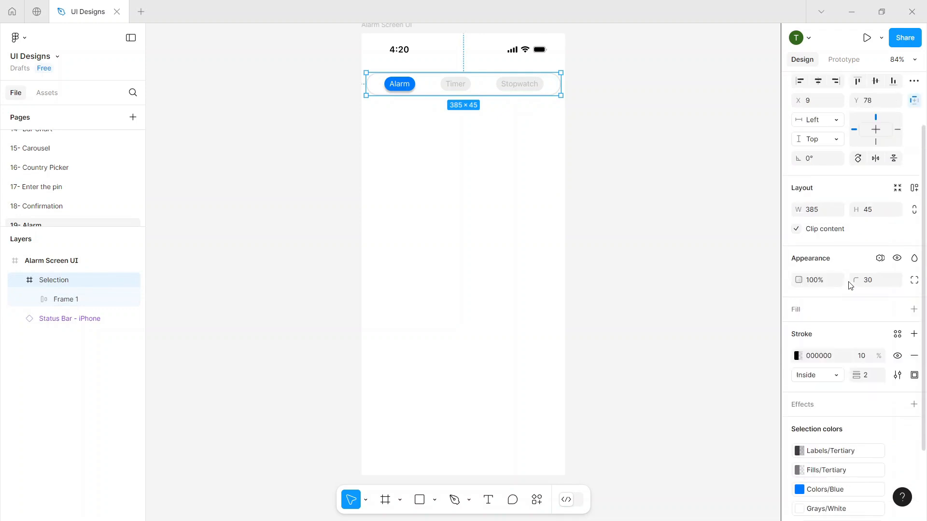
scroll(848, 283, "up", 2)
left_click(53, 298)
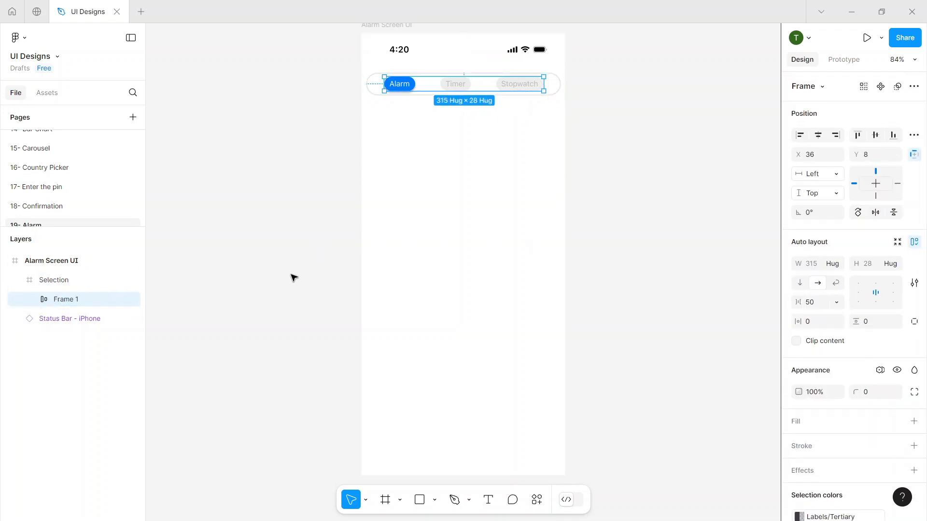
left_click(44, 280)
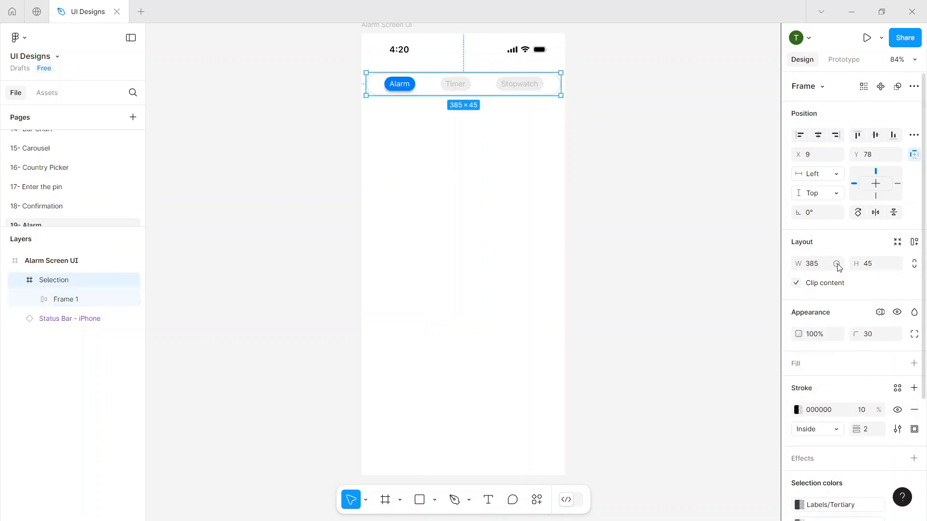
left_click(804, 263)
left_click_drag(807, 265, 810, 265)
left_click(837, 264)
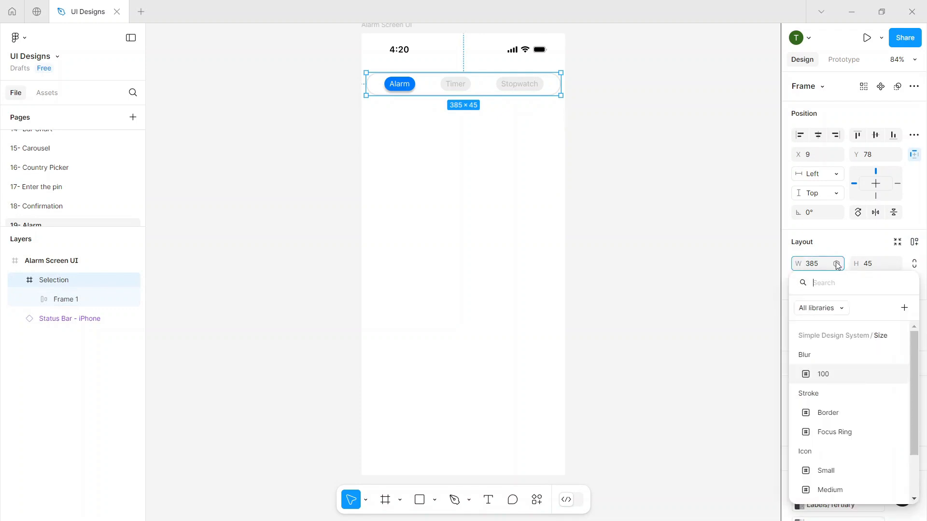
left_click(834, 264)
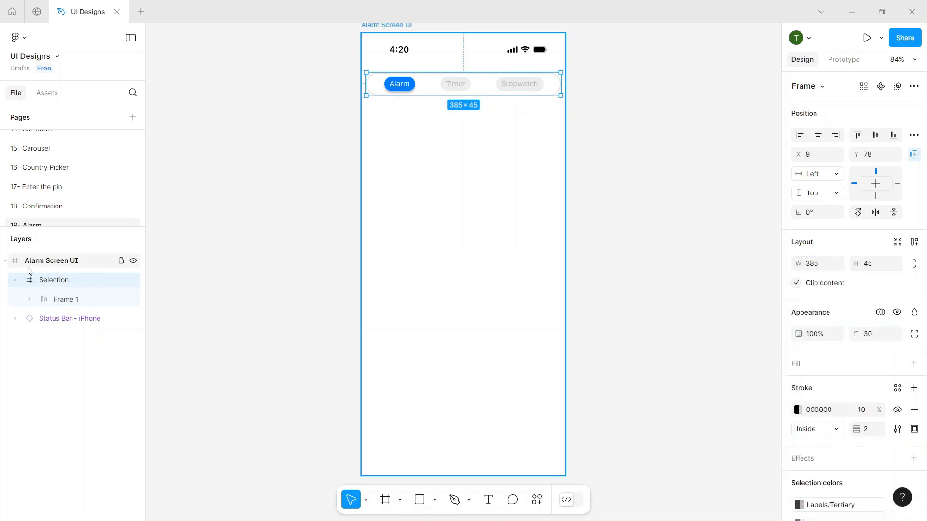
Add auto layout to the Selection frame and make its width hug the contents.
left_click(914, 241)
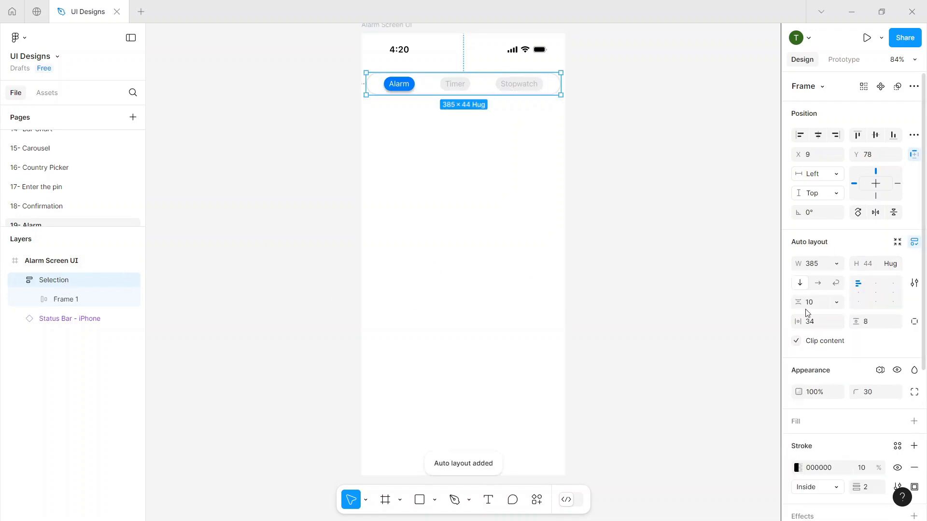
left_click(836, 265)
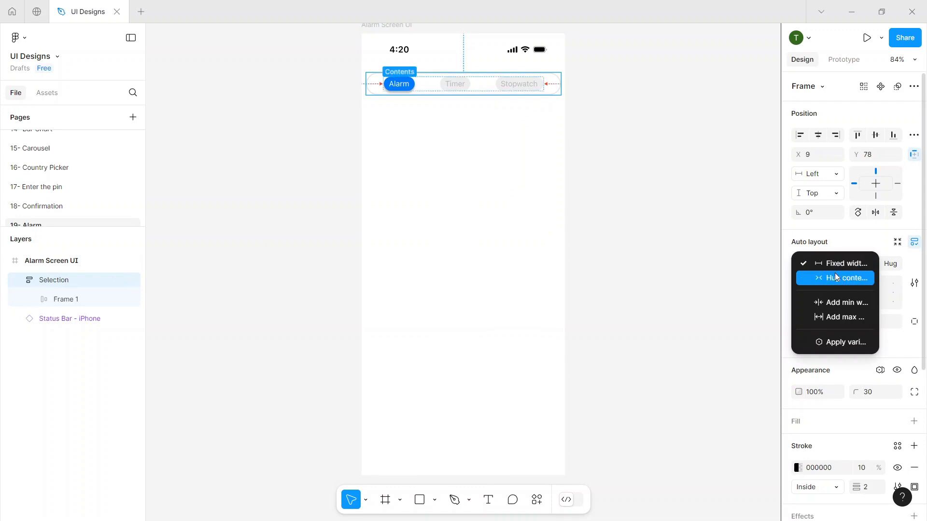
left_click(838, 278)
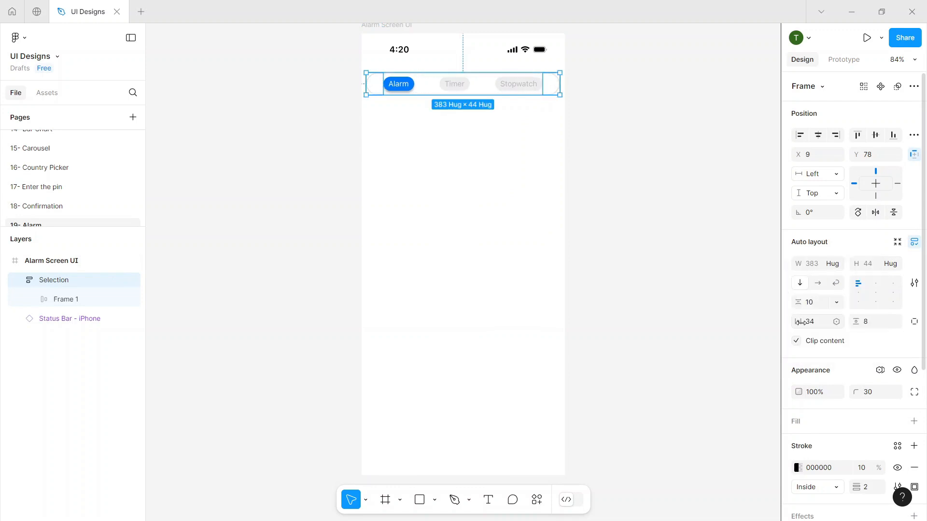
Set the Selection frame's horizontal padding to 15 and vertical padding to 10, and center it horizontally on the screen.
left_click_drag(794, 320, 777, 327)
left_click_drag(861, 325, 864, 327)
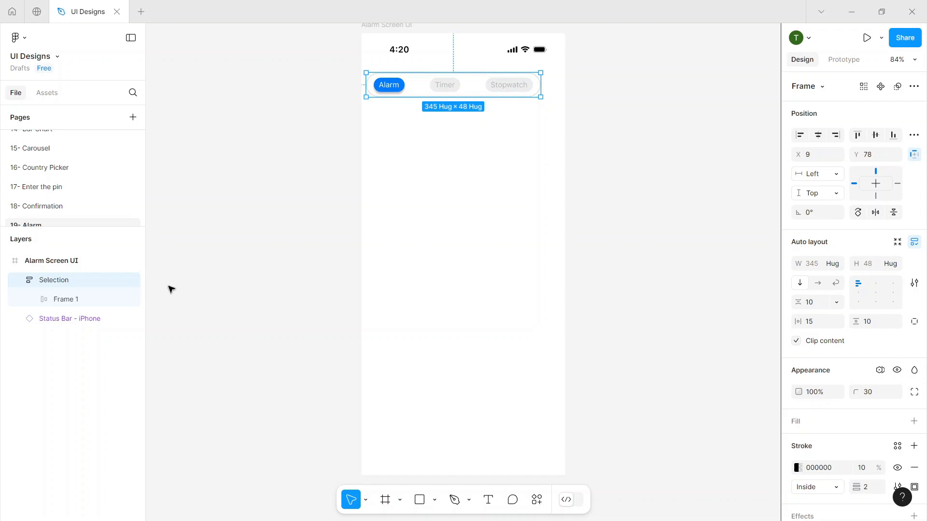
left_click(818, 135)
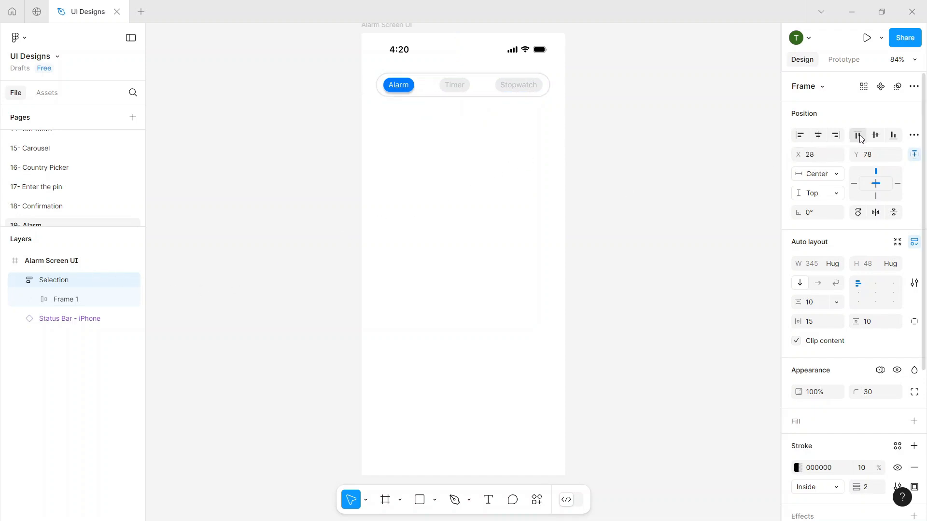
left_click(621, 130)
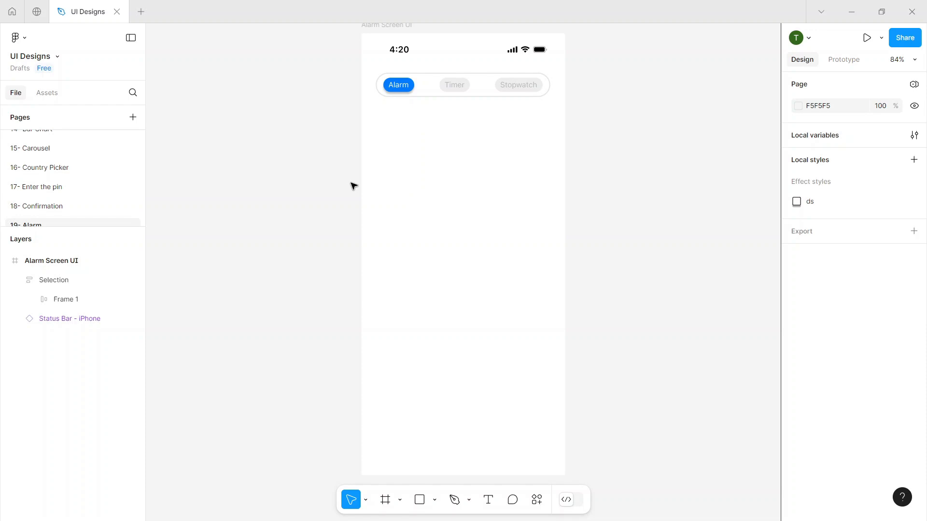
Add a text layer reading "4:00 AM" below the selection bar, near the screen's left side at about X 58, Y 223.
left_click(488, 501)
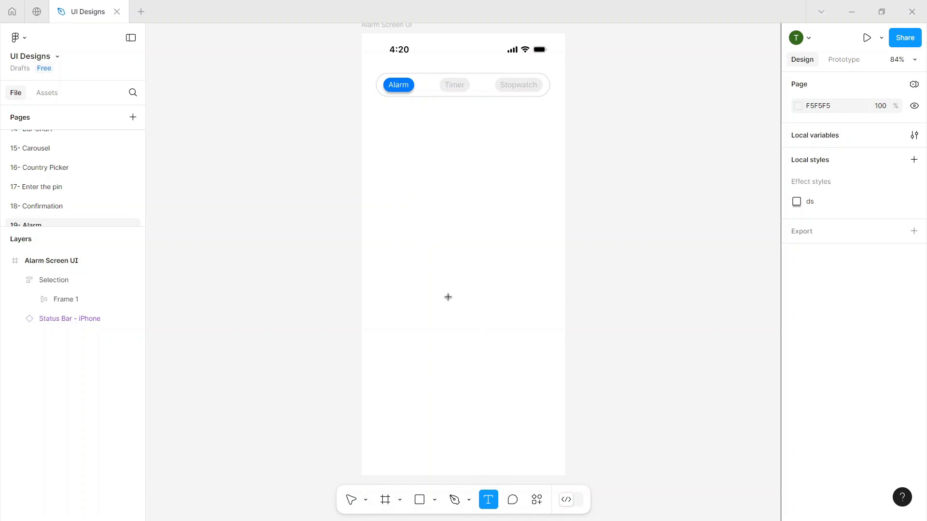
left_click(390, 146)
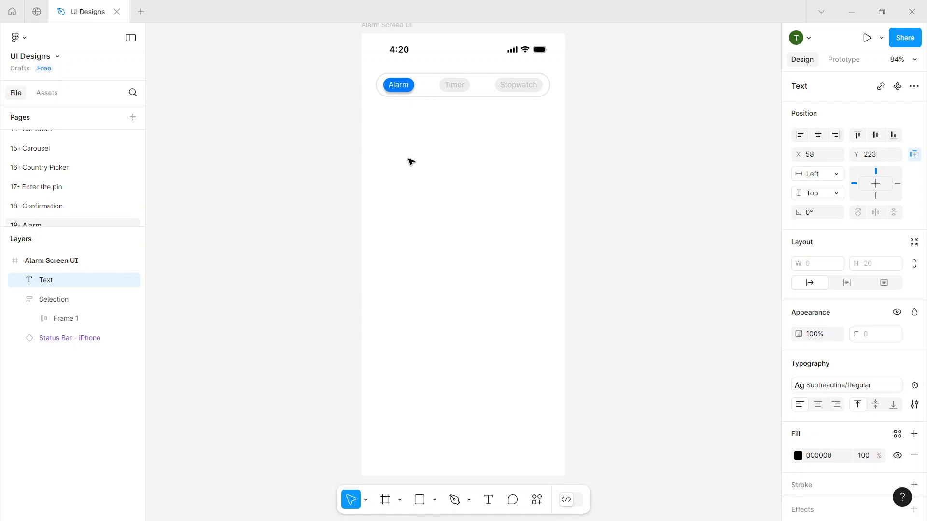
type("4")
type(":0")
key("BackSpace")
type("0")
key("BackSpace")
type("00 AM")
key("Escape")
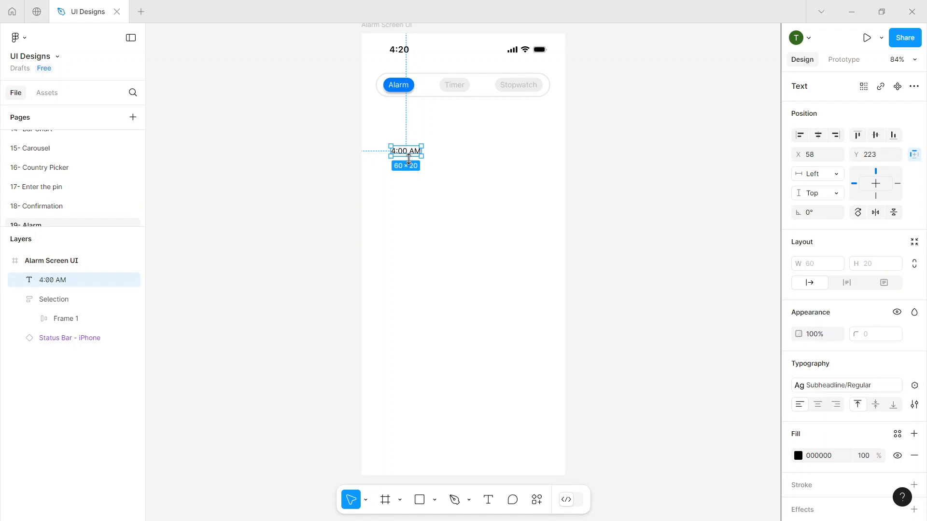
Detach the Subheadline/Regular style from the 4:00 AM text and make it Semibold at size 36.
mouse_move(825, 387)
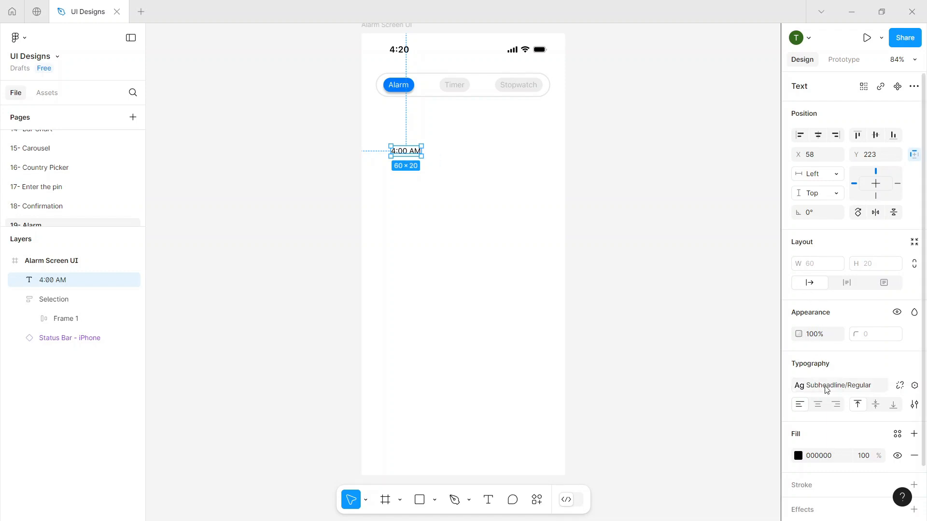
left_click(897, 387)
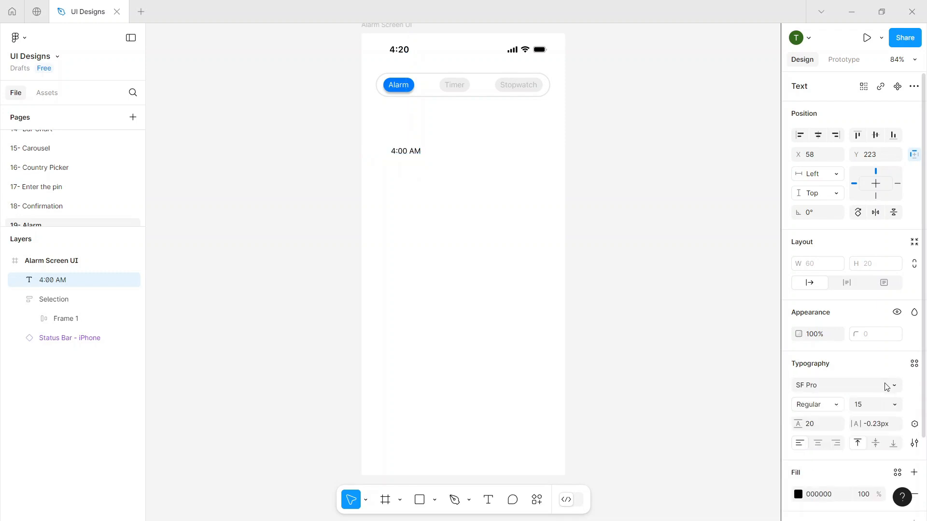
left_click(844, 386)
left_click(831, 383)
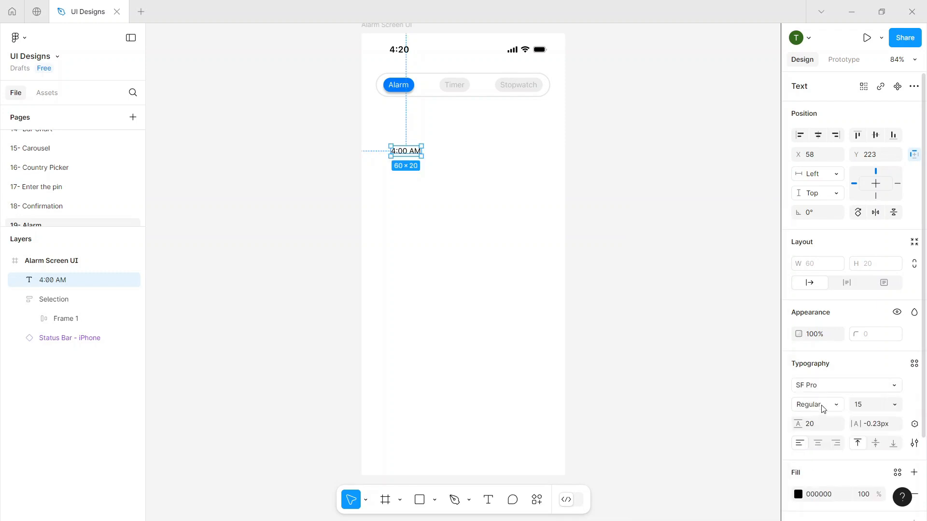
left_click(823, 409)
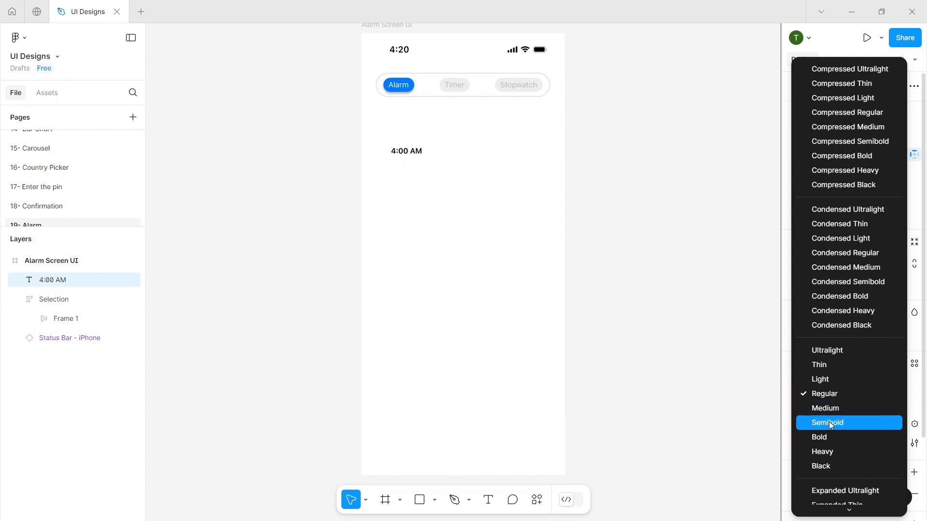
left_click(829, 423)
left_click(887, 405)
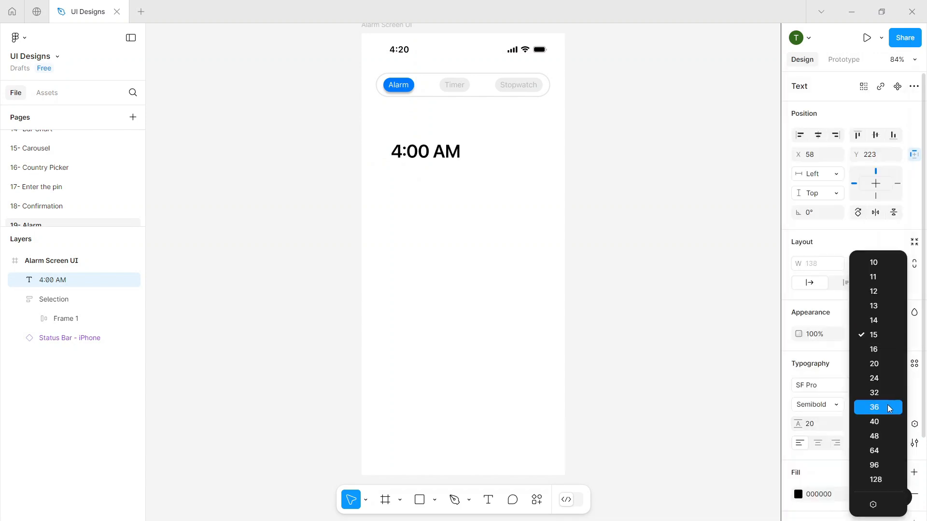
left_click(880, 407)
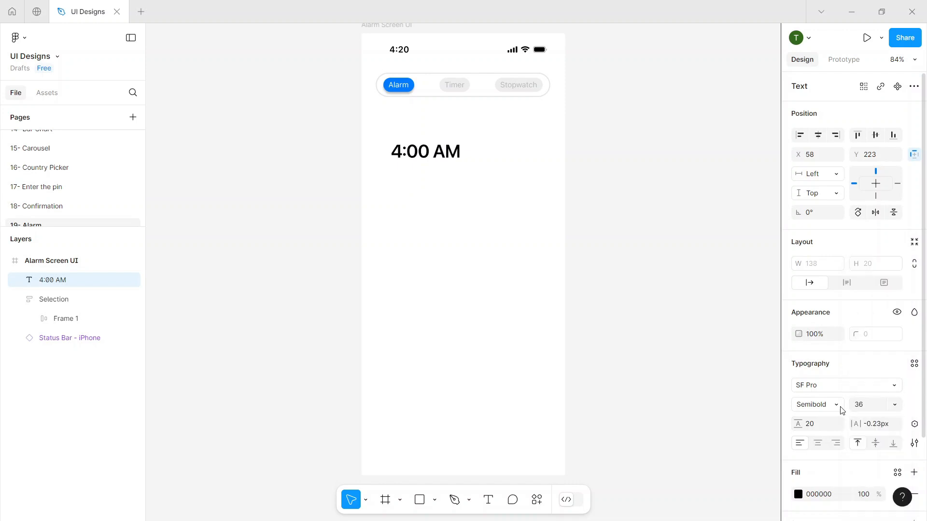
Set the 4:00 AM text's line height to Auto and move the text to about X 16, Y 192.
left_click_drag(418, 153, 395, 136)
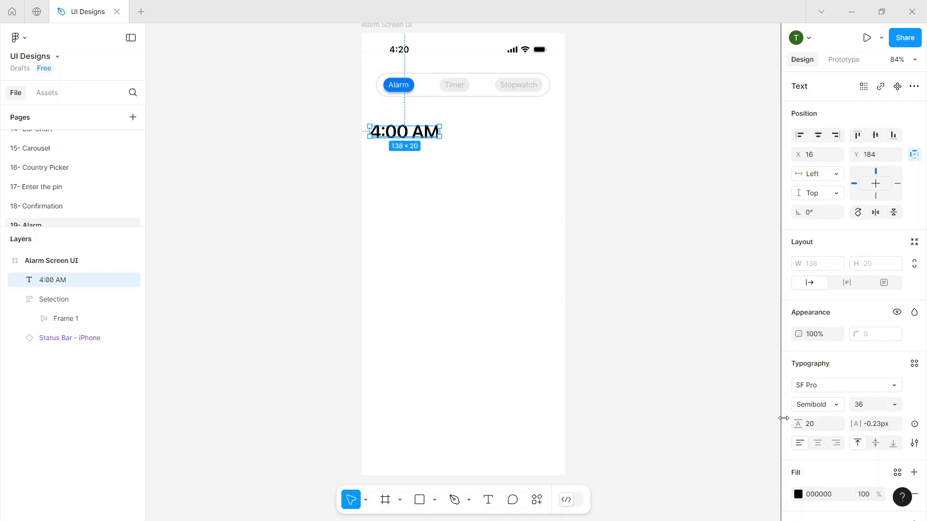
left_click_drag(802, 427, 811, 432)
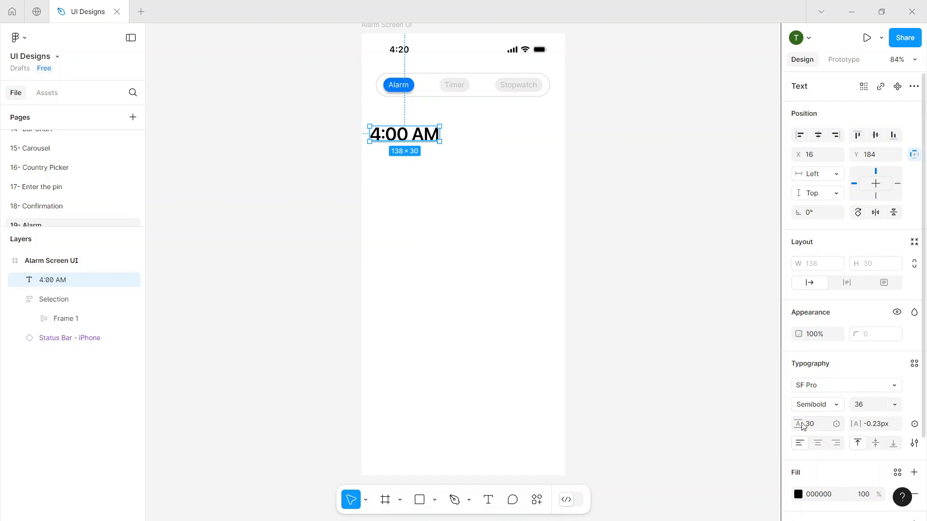
left_click(841, 426)
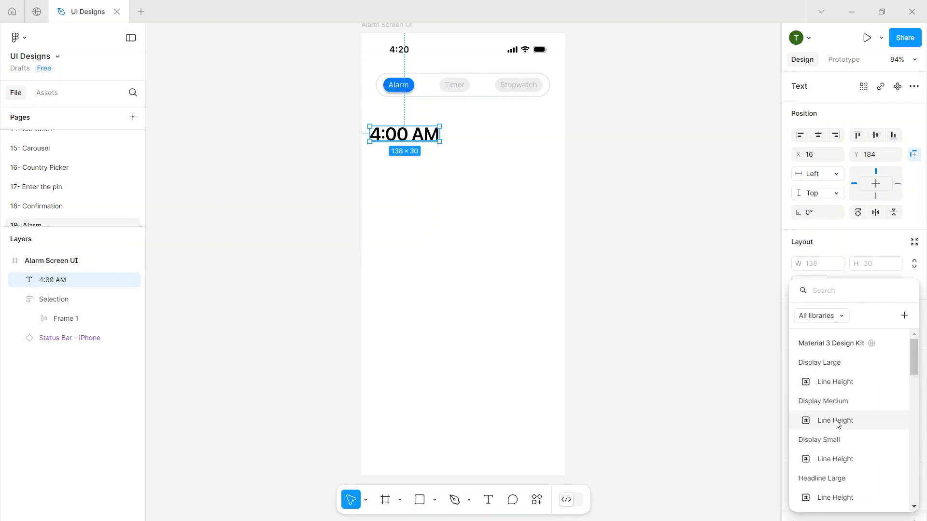
left_click(877, 240)
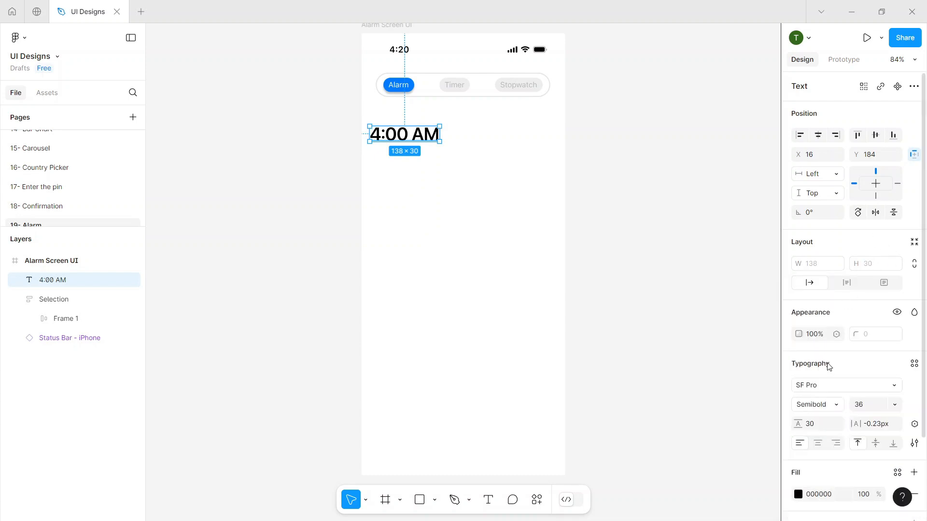
left_click(820, 429)
key("Return")
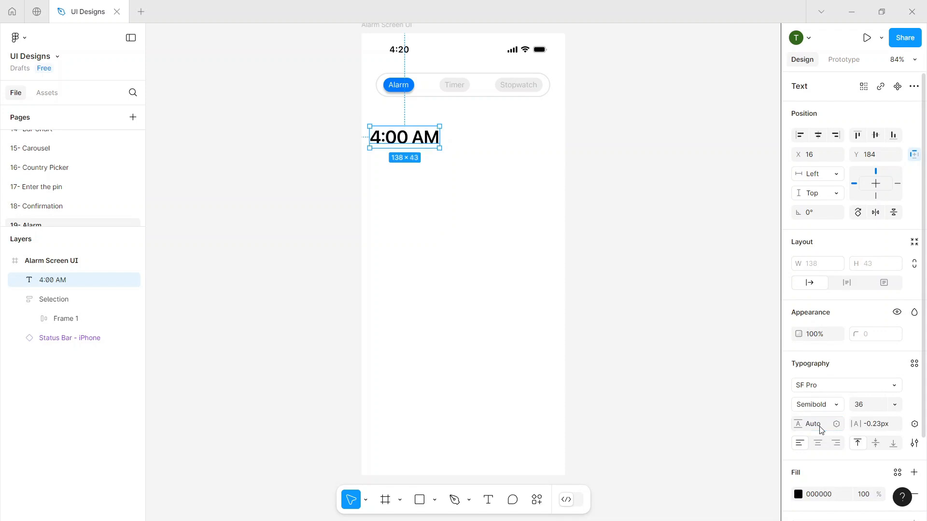
left_click_drag(410, 140, 409, 143)
left_click(487, 176)
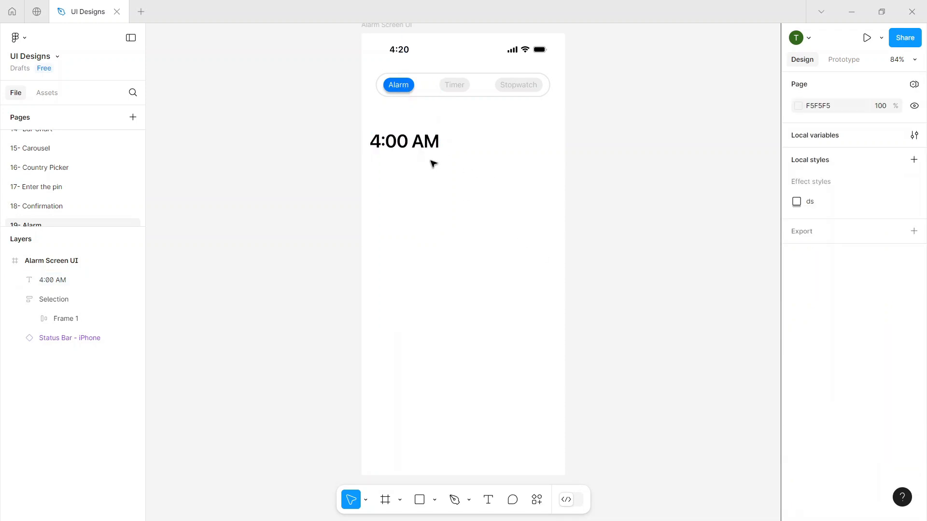
Remove "AM" from the time text so it reads only "4:00", and reselect the text layer.
left_click(430, 147)
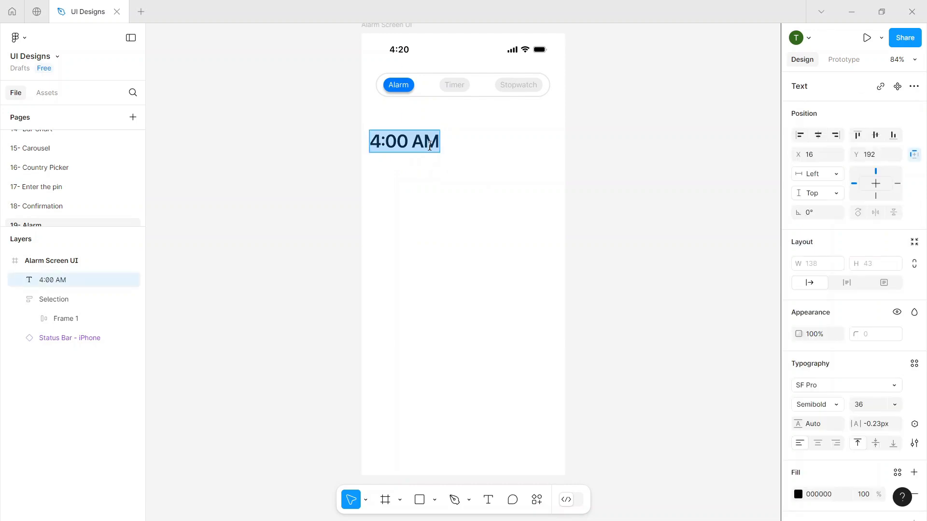
left_click(436, 144)
key("BackSpace")
key("BackSpace")
key("BackSpace")
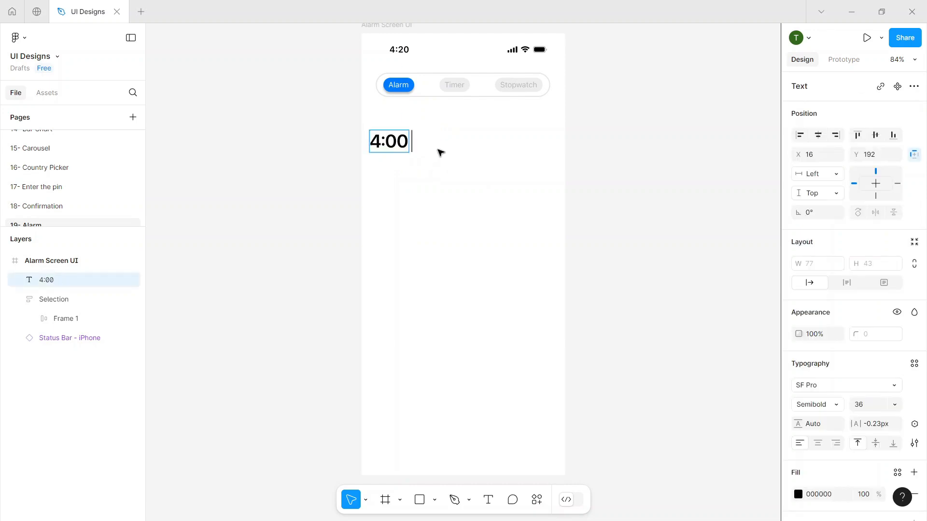
key("Escape")
key("Escape")
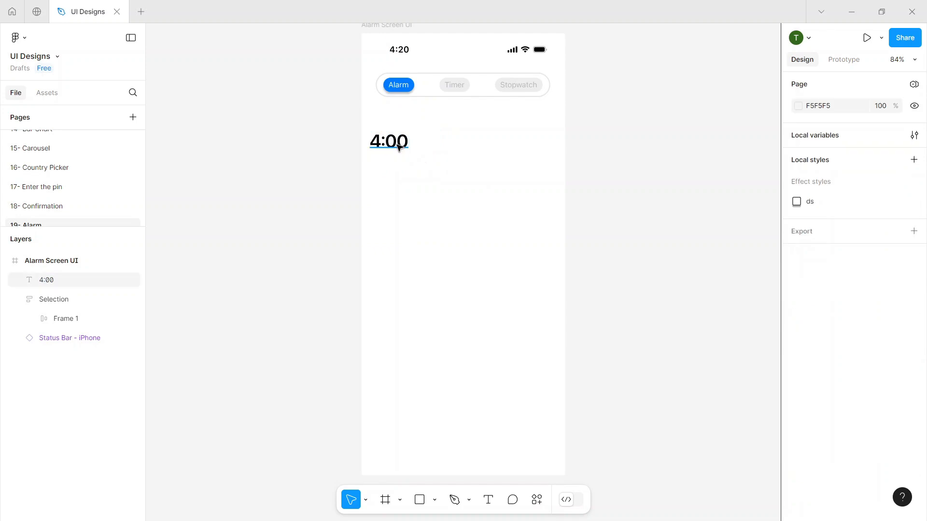
left_click(395, 145)
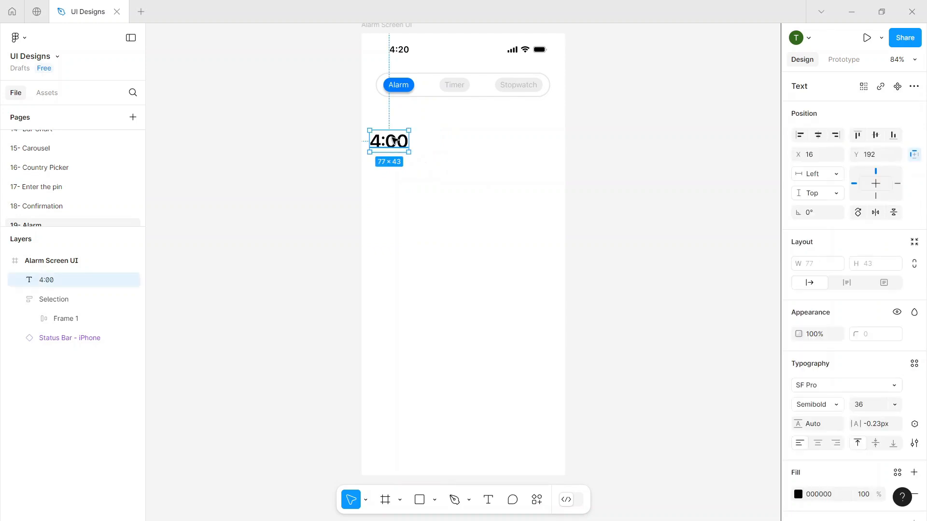
Add spaces around the colon in the alarm time so it reads "4 : 00", and reselect the text layer.
double_click(391, 140)
left_click(382, 141)
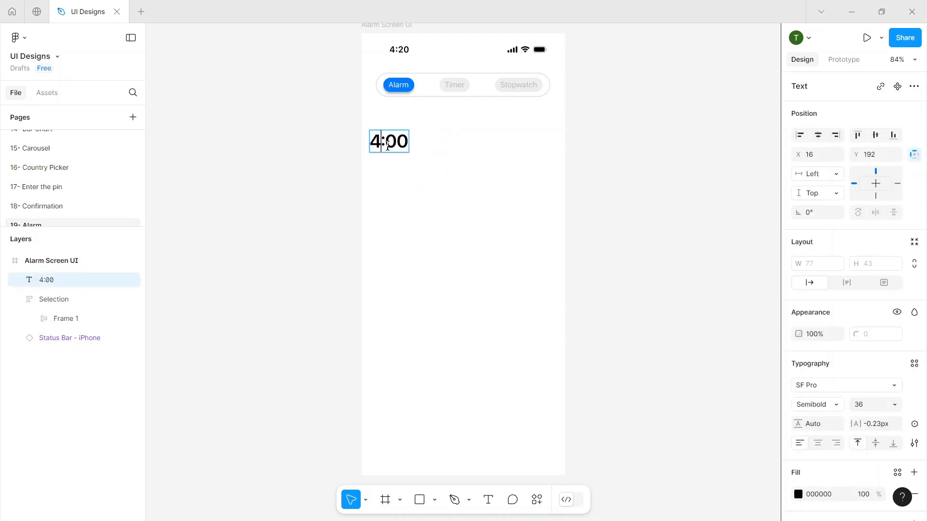
key("Right")
key("Escape")
left_click(416, 174)
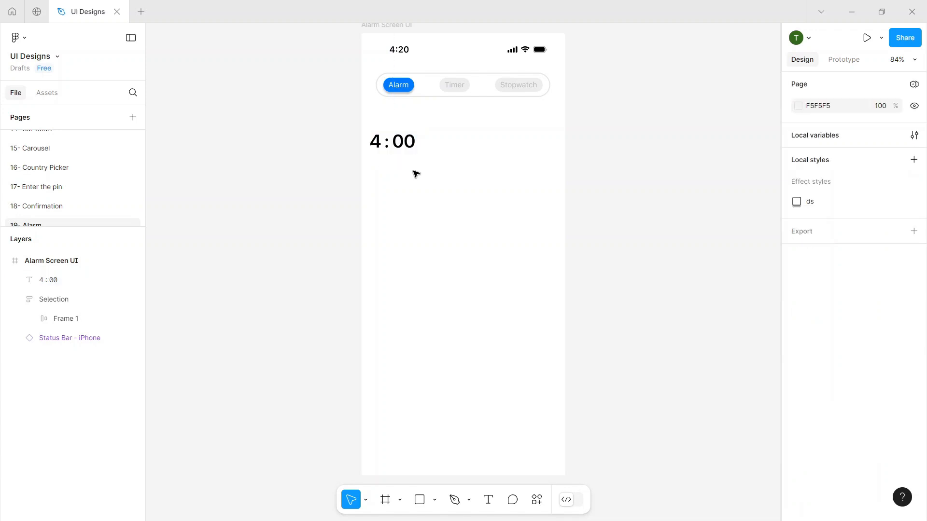
left_click(395, 144)
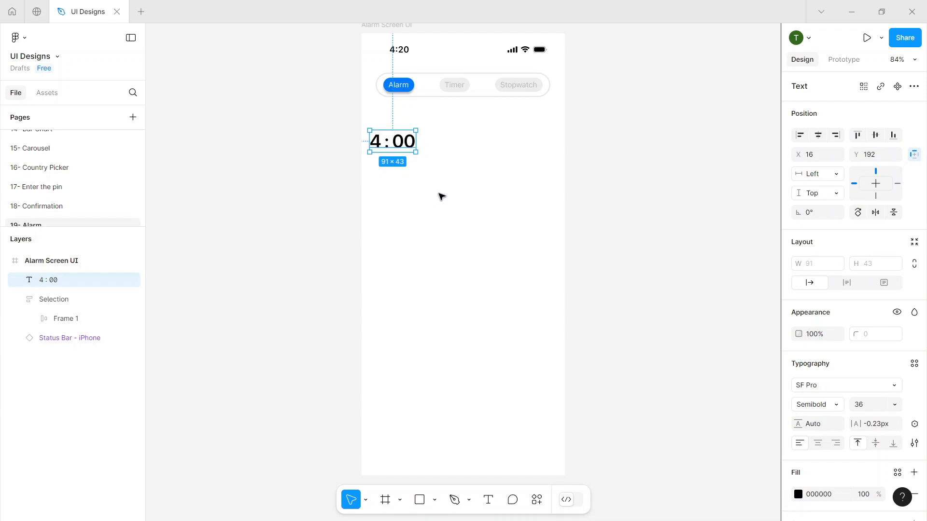
left_click(878, 444)
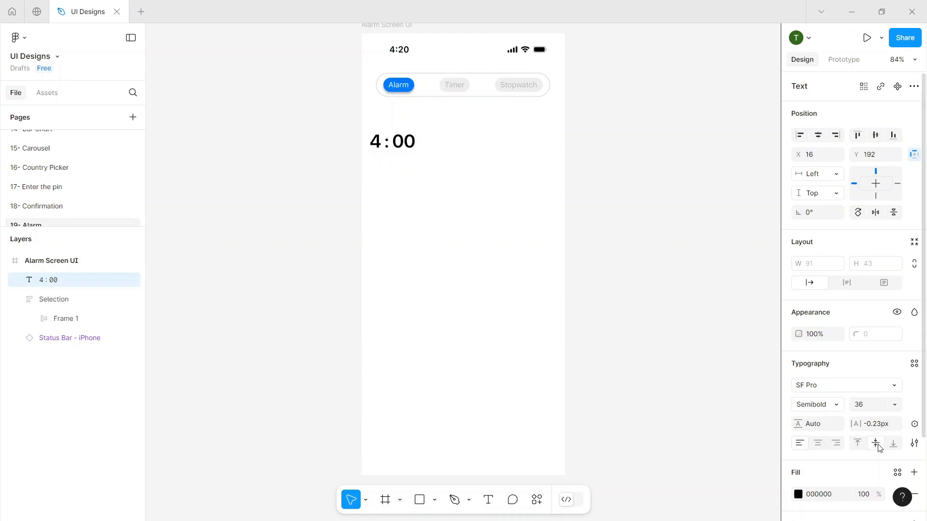
left_click(892, 443)
left_click(858, 443)
Set the letter spacing of the 4 : 00 text to 0px.
left_click(878, 427)
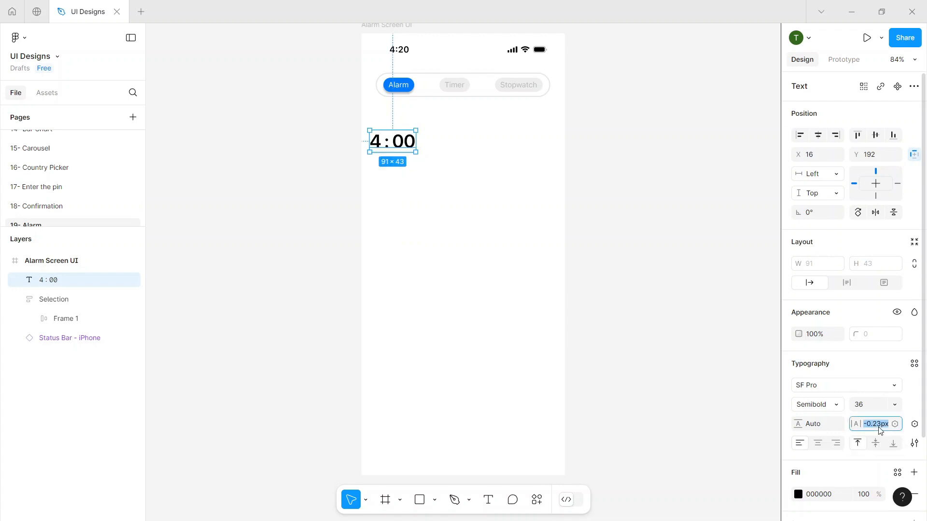
left_click(434, 192)
left_click(400, 144)
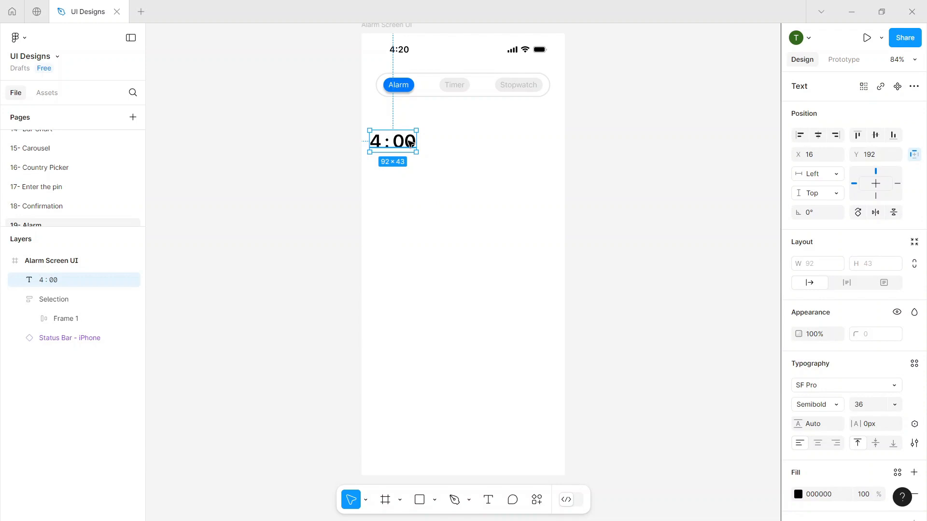
left_click(437, 174)
Add a text layer reading "AM" below the alarm time, at about X 129, Y 371.
key("t")
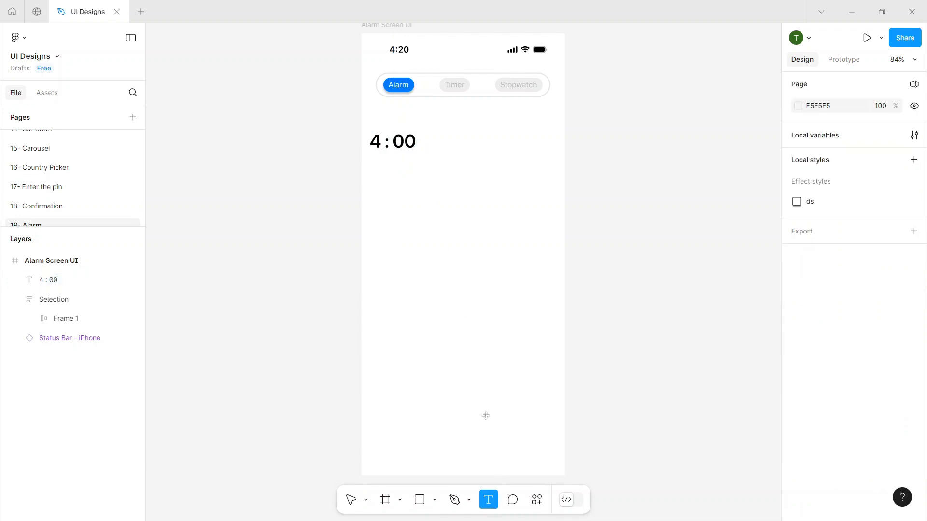
left_click(427, 222)
type("AM")
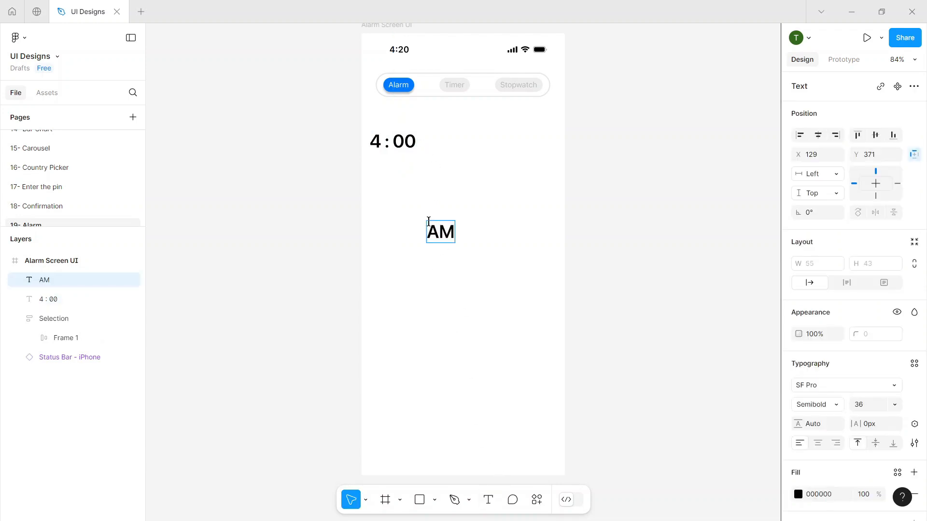
key("Escape")
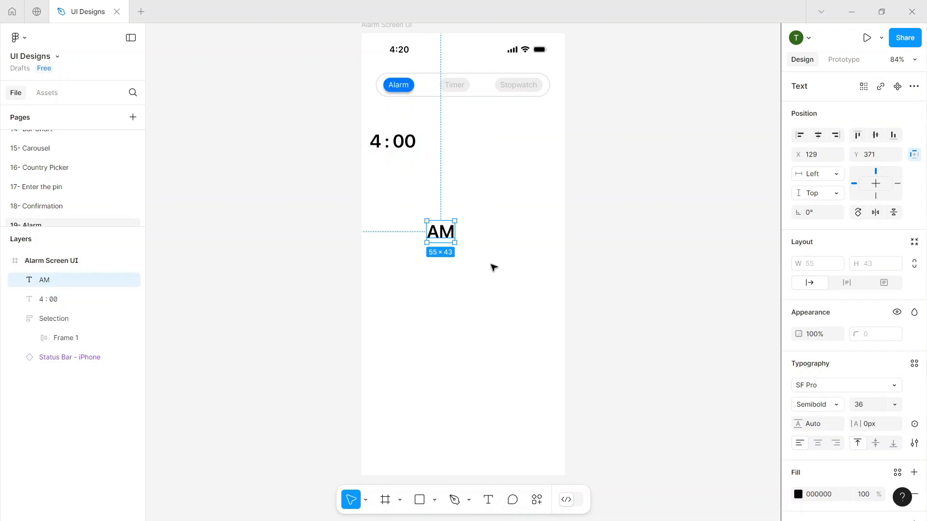
Set the AM text to Medium weight and its black fill to 50% opacity.
left_click(838, 406)
left_click(826, 387)
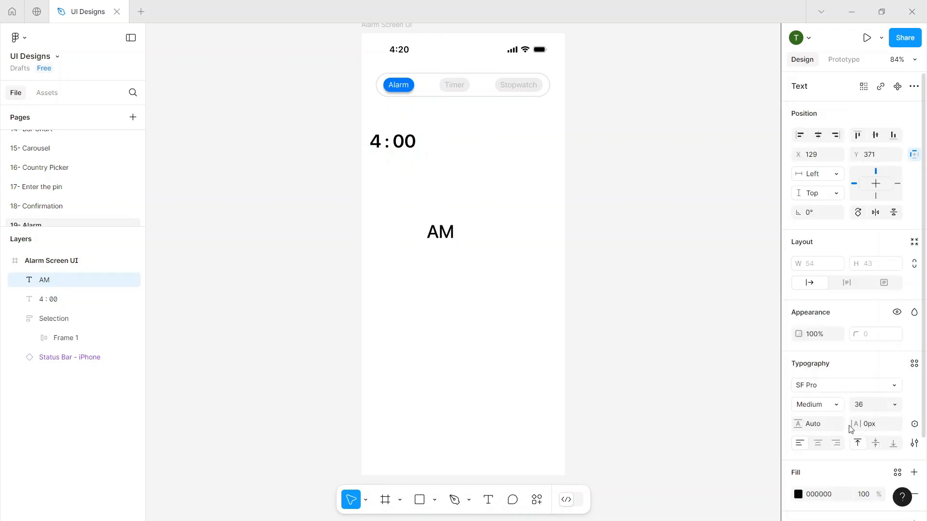
scroll(850, 429, "down", 3)
left_click(868, 403)
type("5")
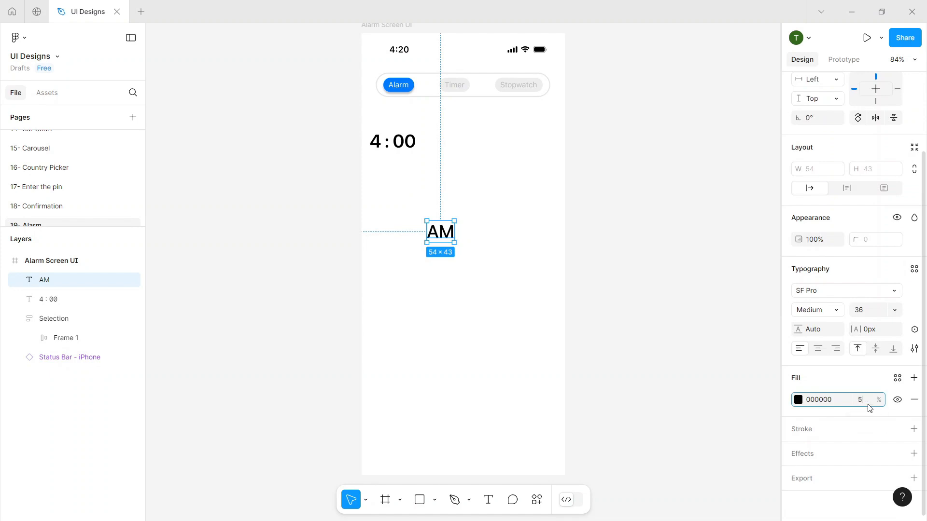
type("0")
key("Return")
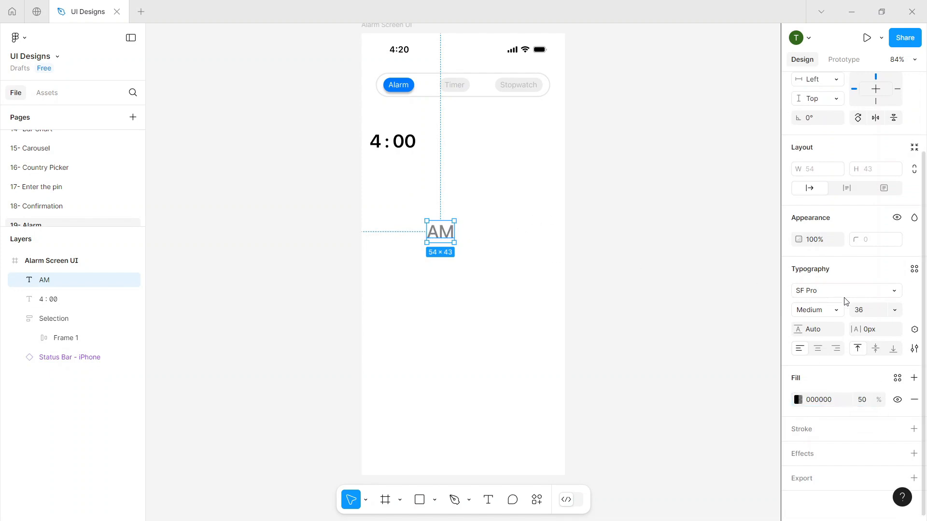
Set the AM text's size to 32 and move it directly beside the 4 : 00 text.
left_click(894, 310)
left_click(893, 296)
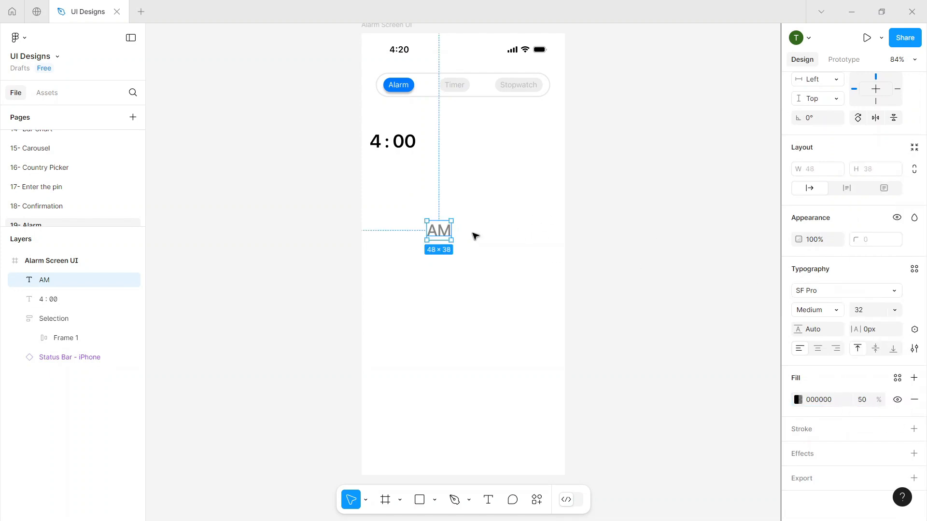
left_click_drag(444, 236, 437, 150)
left_click(450, 206)
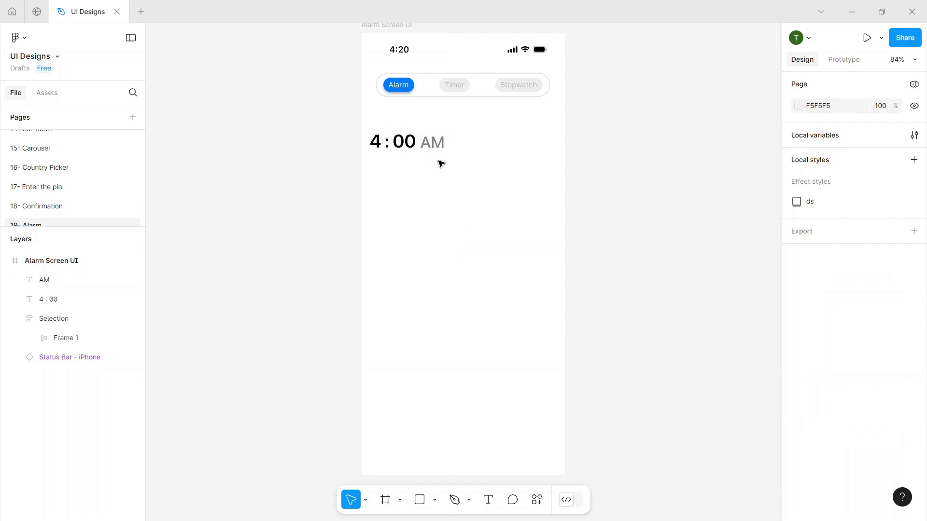
Combine the 4 : 00 and AM texts in a horizontal auto layout with a gap of 10, and move it to about X 28, Y 194.
left_click_drag(440, 164, 367, 128)
key("shift+a")
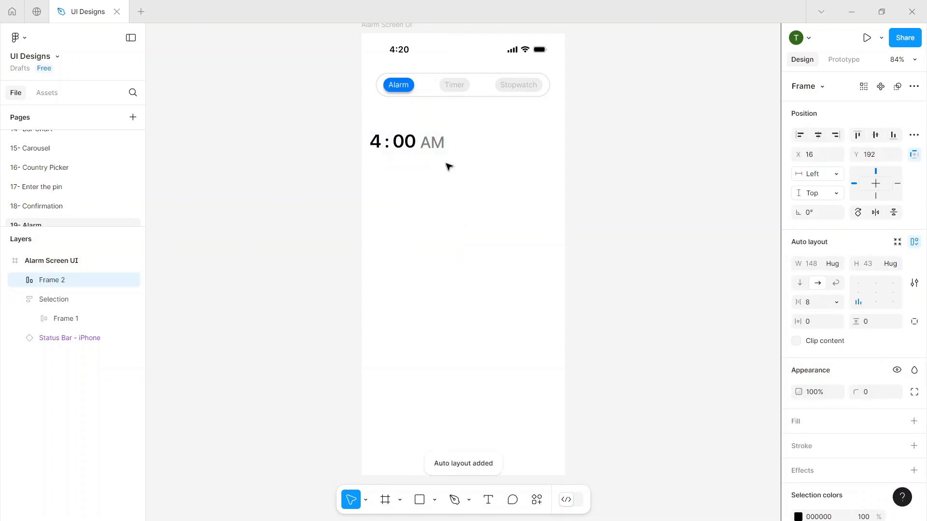
left_click(812, 307)
type("10")
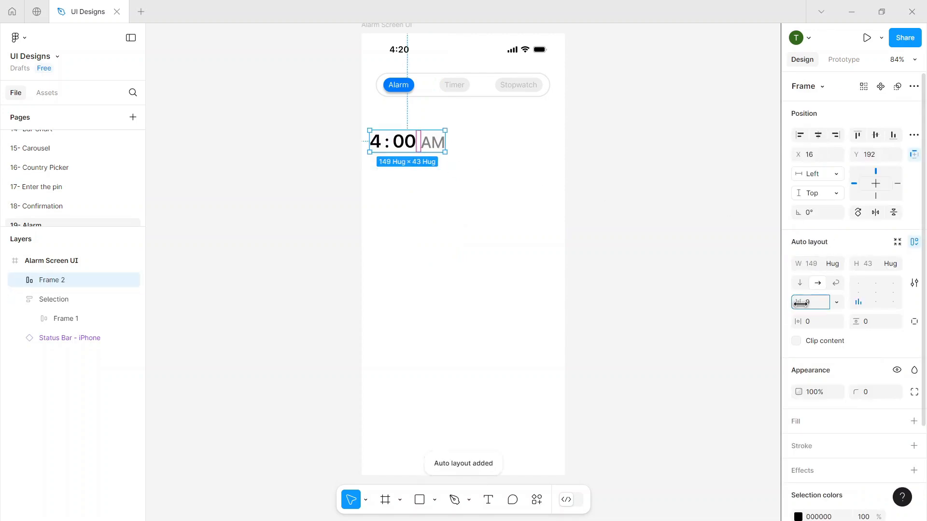
key("Return")
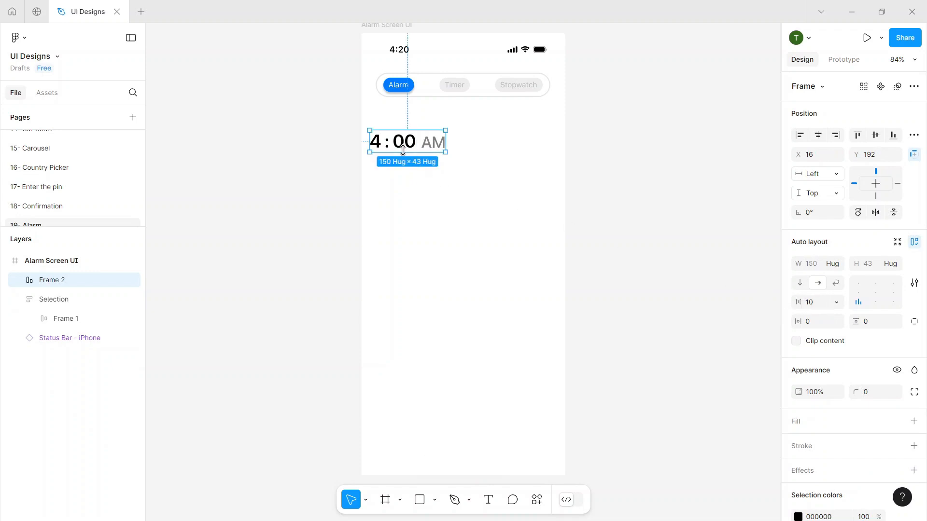
left_click_drag(405, 147, 412, 153)
left_click(424, 189)
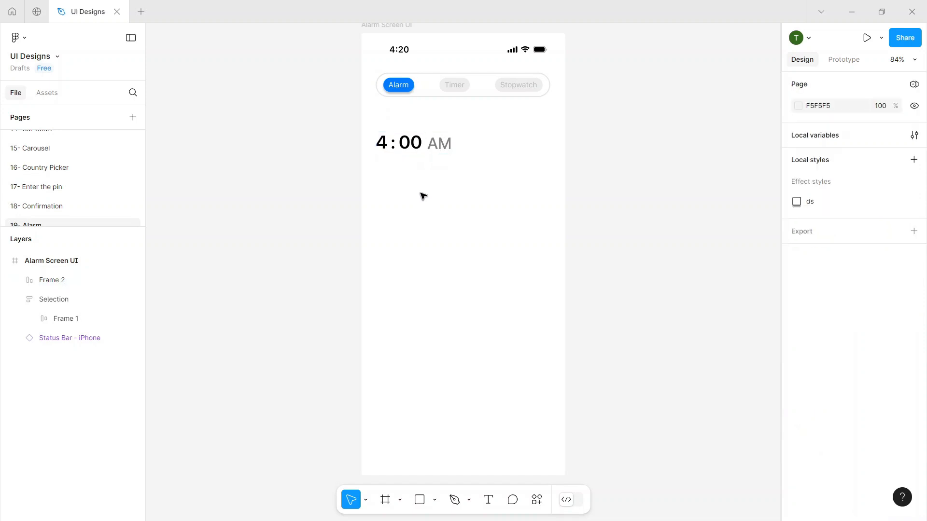
Add a text layer reading "Ring Once" below the alarm time, at about X 67, Y 293.
key("t")
left_click(396, 181)
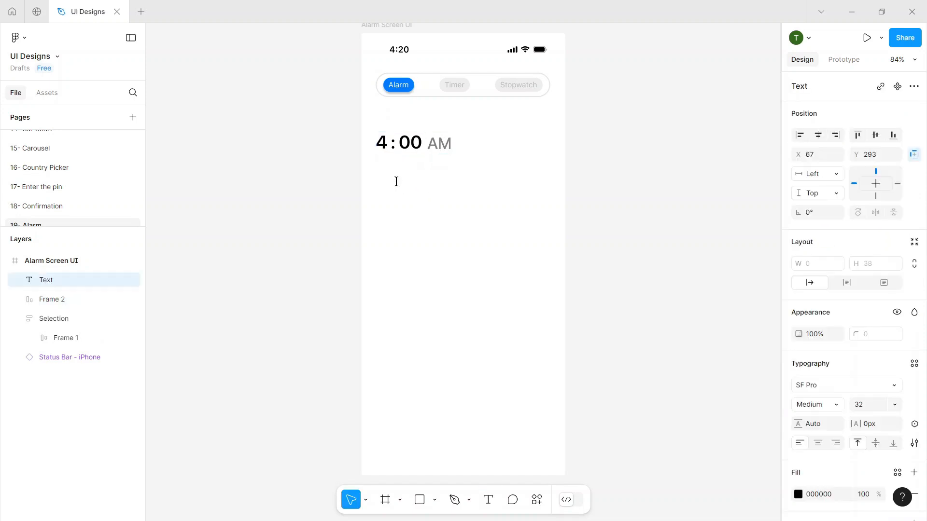
type("Ring Once")
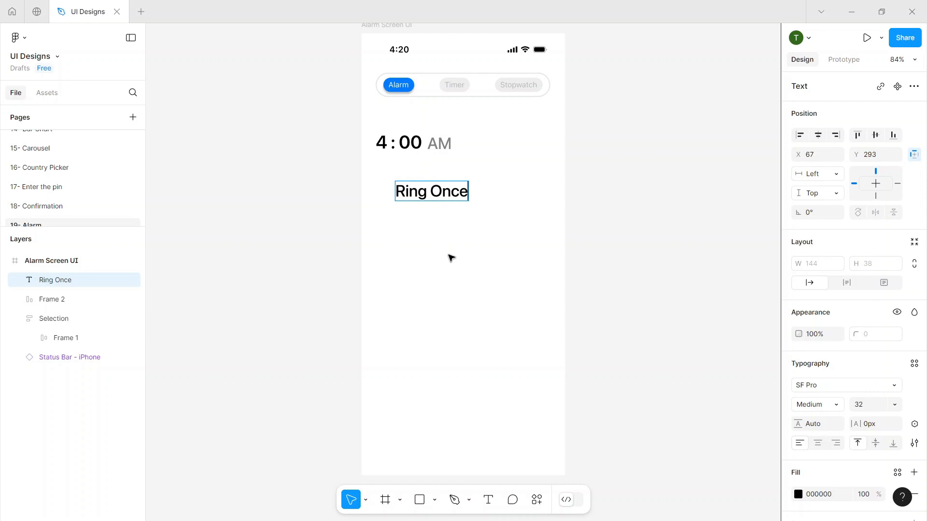
key("Escape")
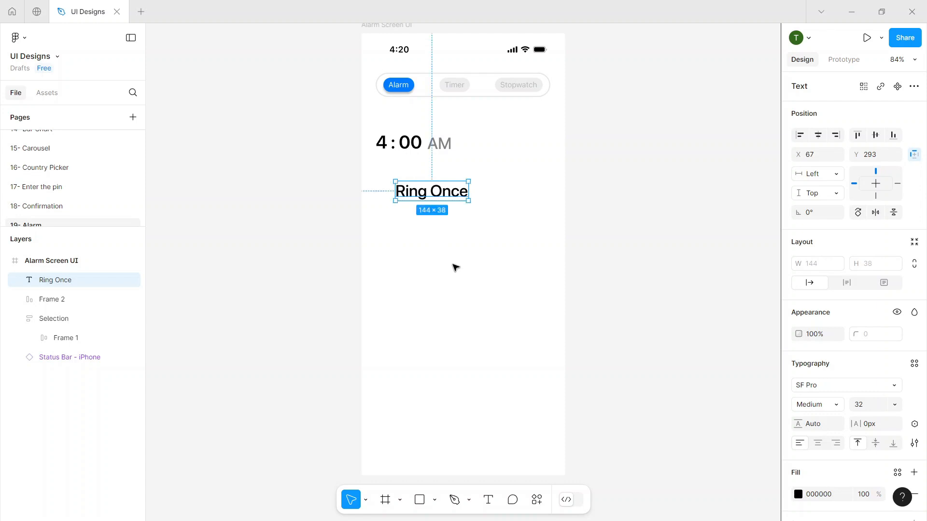
Make the Ring Once text Regular at size 16 and move it directly under the time, aligned to its left edge.
left_click(895, 404)
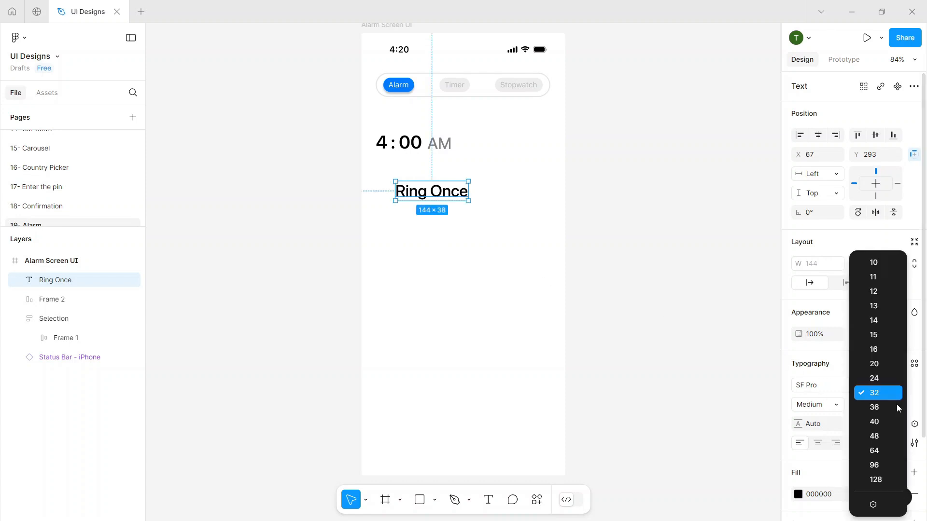
left_click(882, 350)
left_click(831, 406)
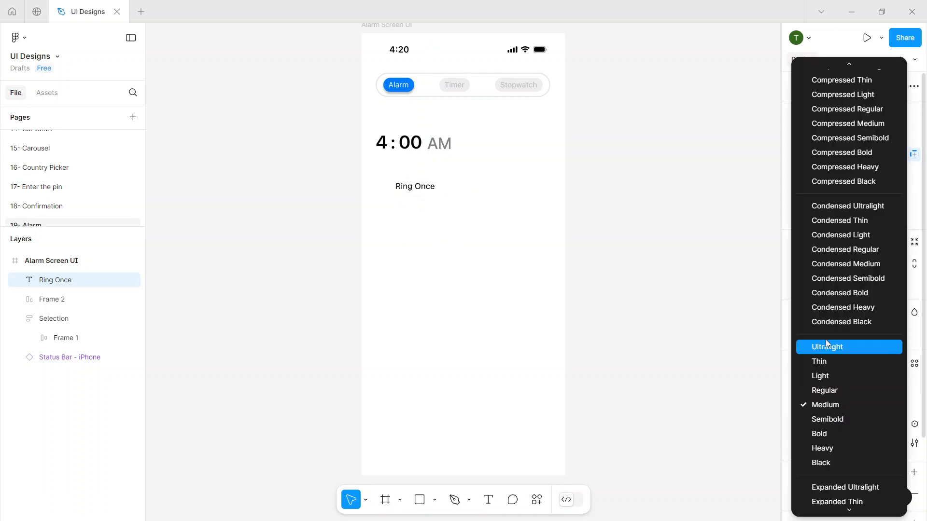
left_click(824, 390)
left_click_drag(412, 189, 389, 164)
left_click(475, 173)
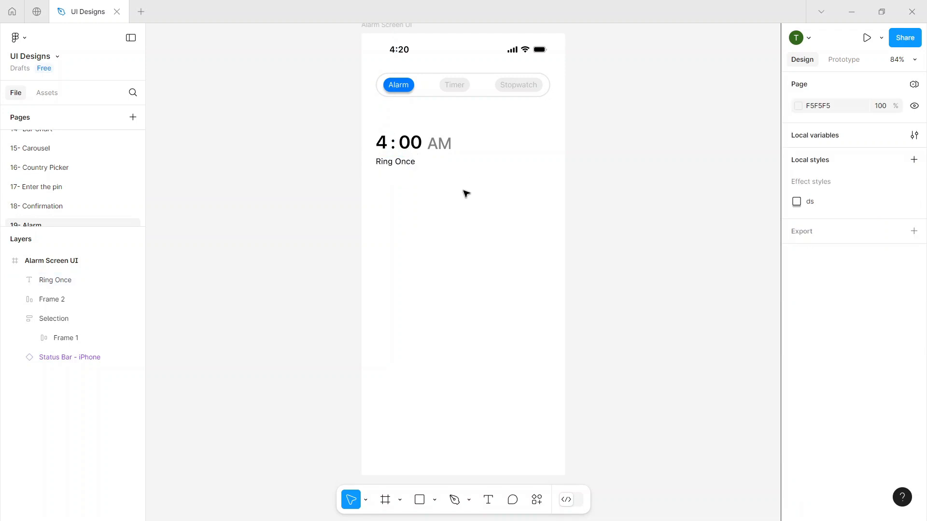
left_click(404, 168)
left_click(463, 171)
Combine the time frame and the Ring Once text in a vertical auto layout.
left_click(53, 299)
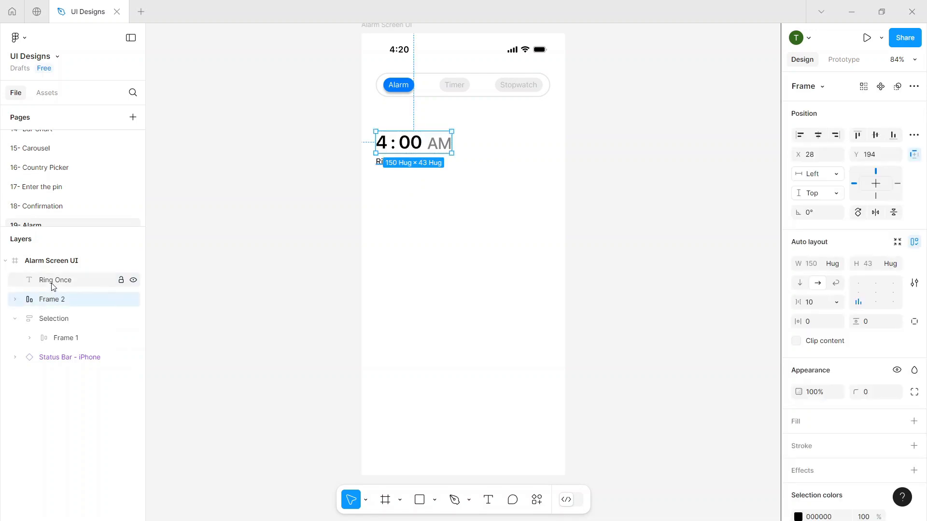
left_click(53, 284, "shift")
key("shift+a")
Rename the new alarm auto layout frame as A1 and set its vertical gap to 5.
double_click(53, 281)
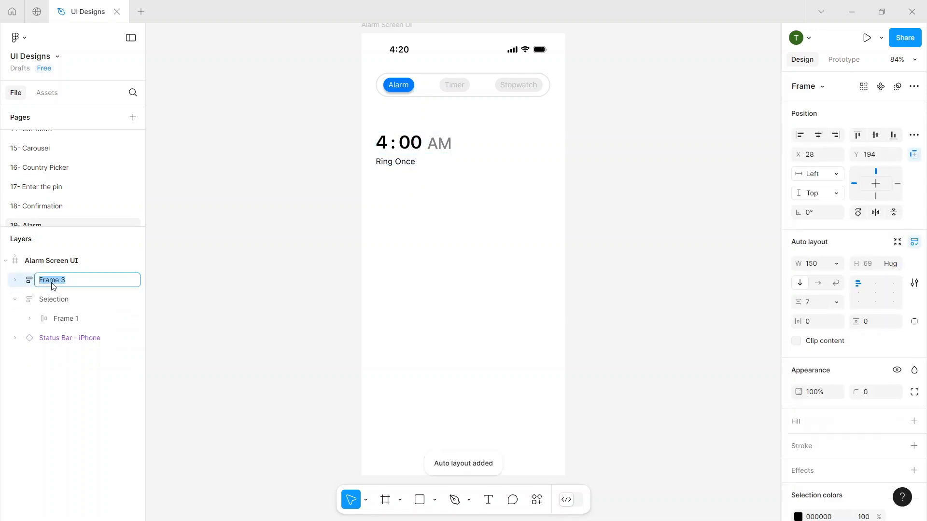
type("Al")
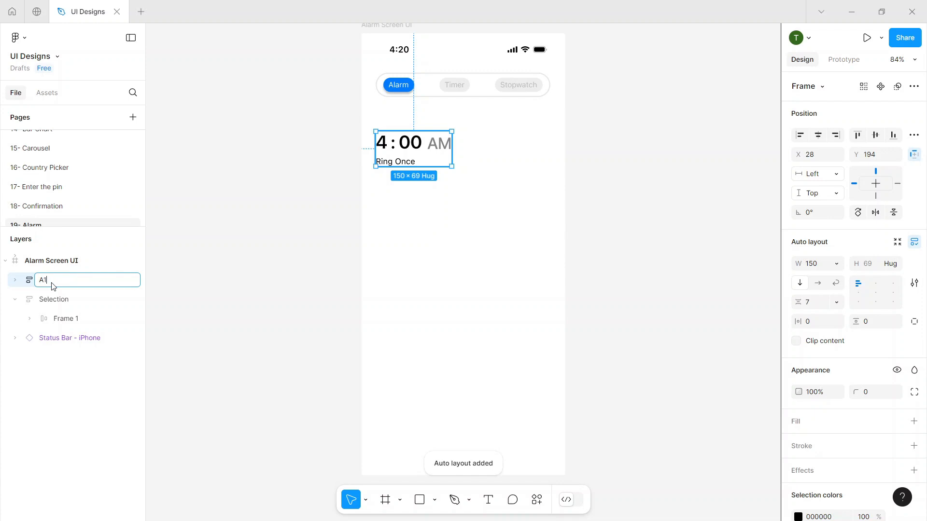
key("Return")
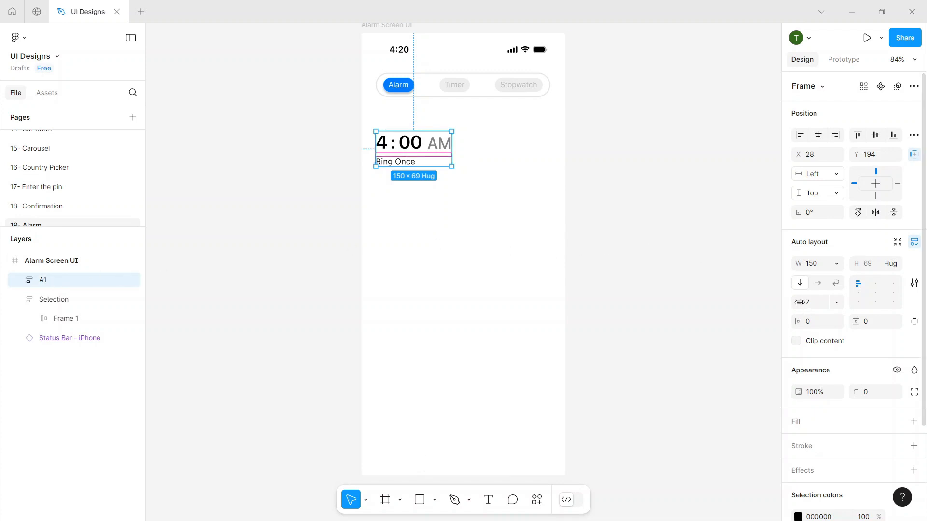
left_click_drag(799, 302, 798, 302)
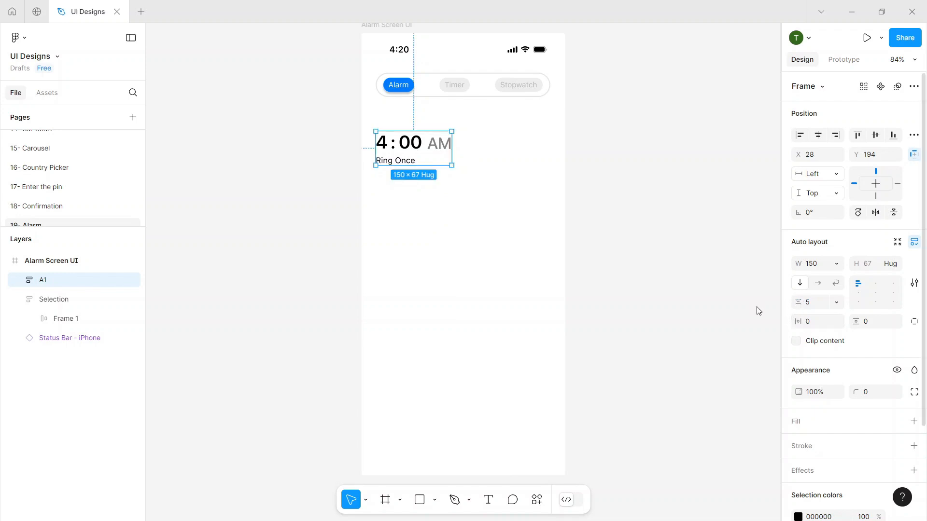
left_click(463, 209)
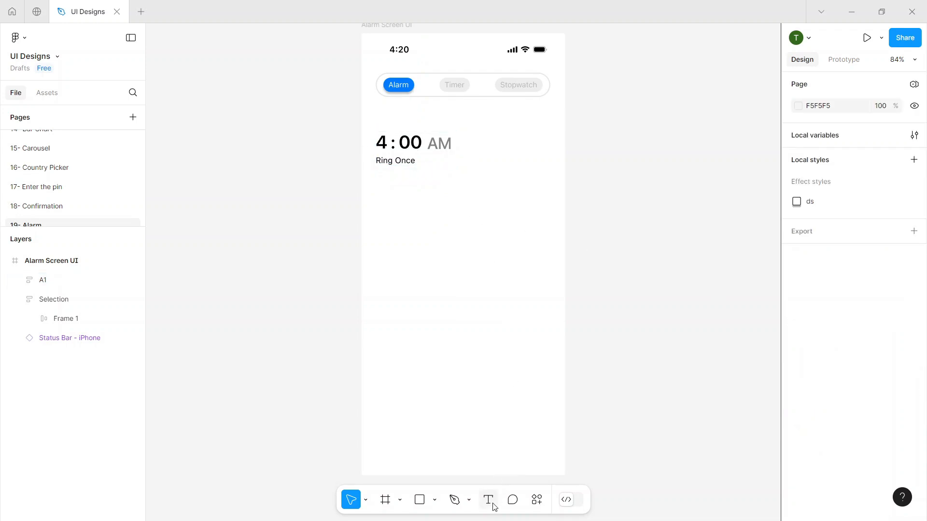
Insert the iOS 18 and iPadOS 18 Toggle component in its on state and place it to the right of the alarm time, at about X 87, Y -229.
left_click(40, 95)
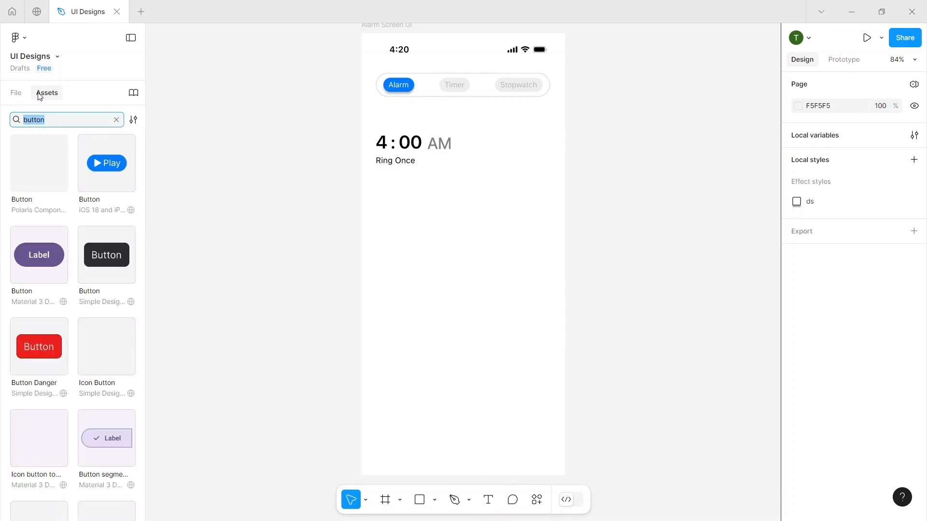
type("toggle")
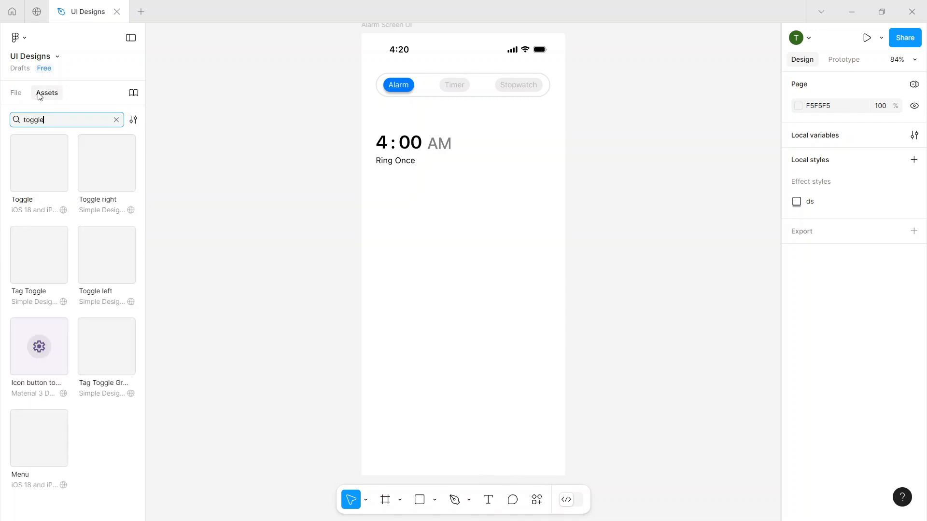
left_click(39, 164)
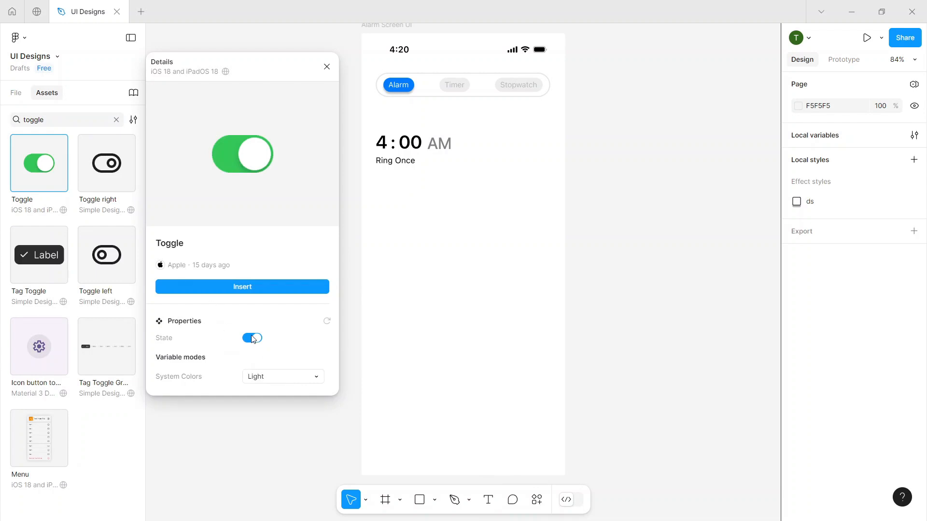
left_click(252, 338)
left_click(253, 339)
left_click(258, 290)
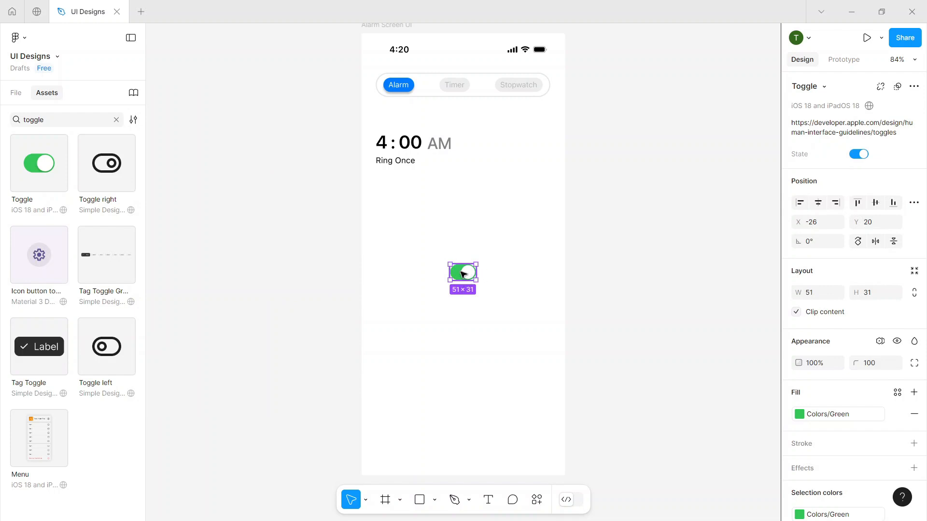
left_click_drag(464, 275, 521, 148)
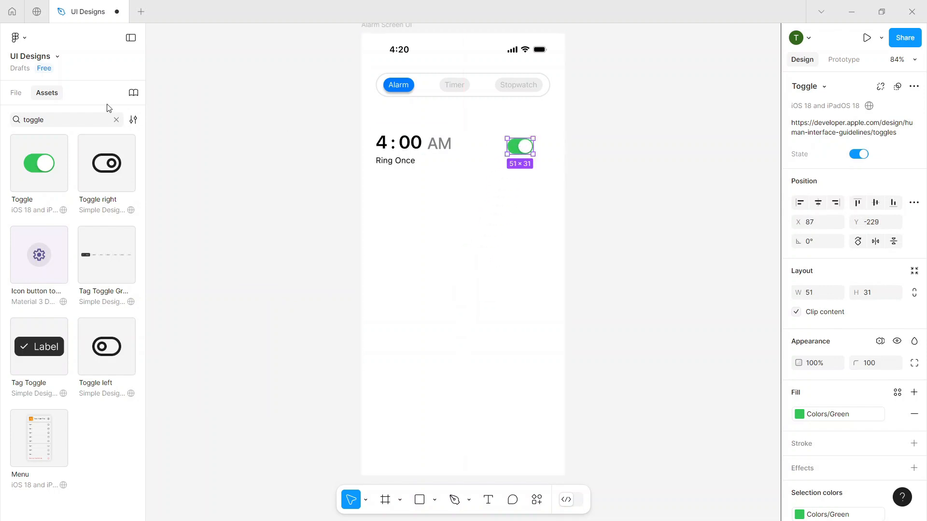
Move the Toggle into the Alarm Screen UI frame and position it beside the alarm time at X 322, Y 200.
left_click(16, 92)
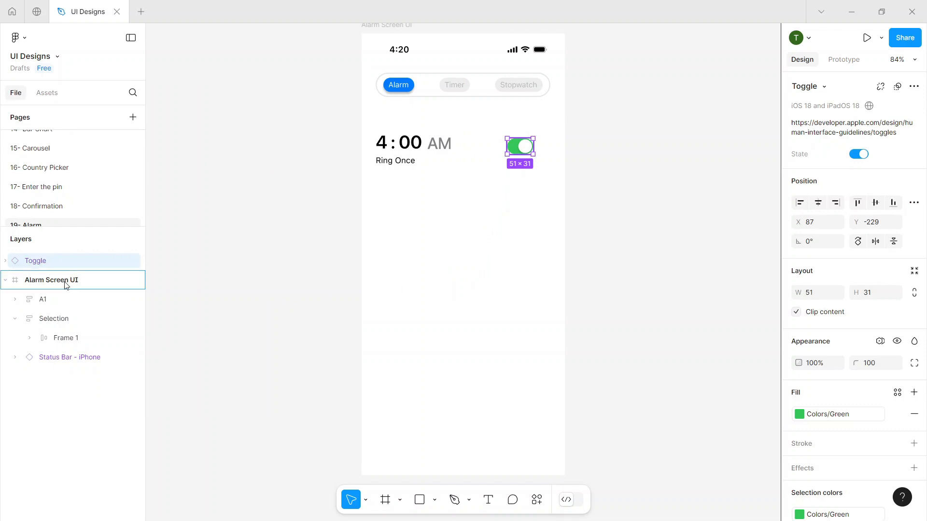
left_click_drag(66, 284, 90, 291)
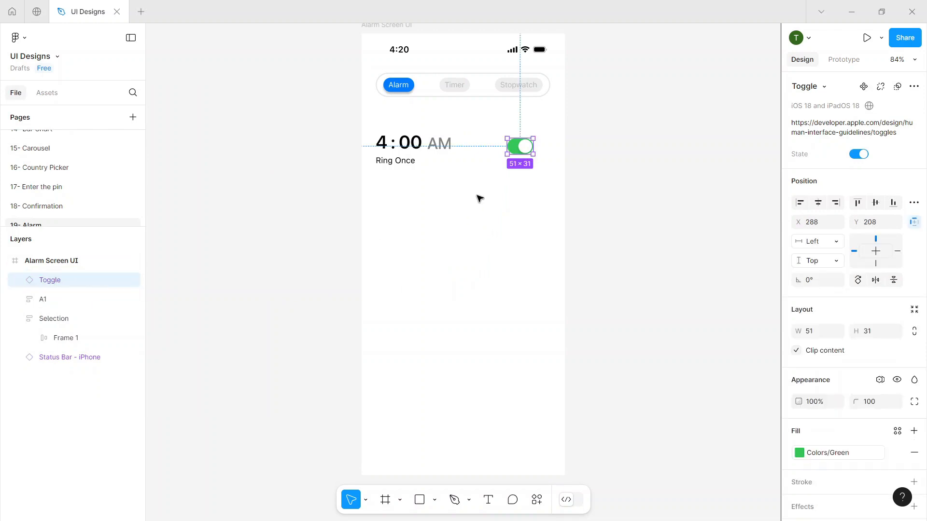
left_click_drag(521, 146, 536, 144)
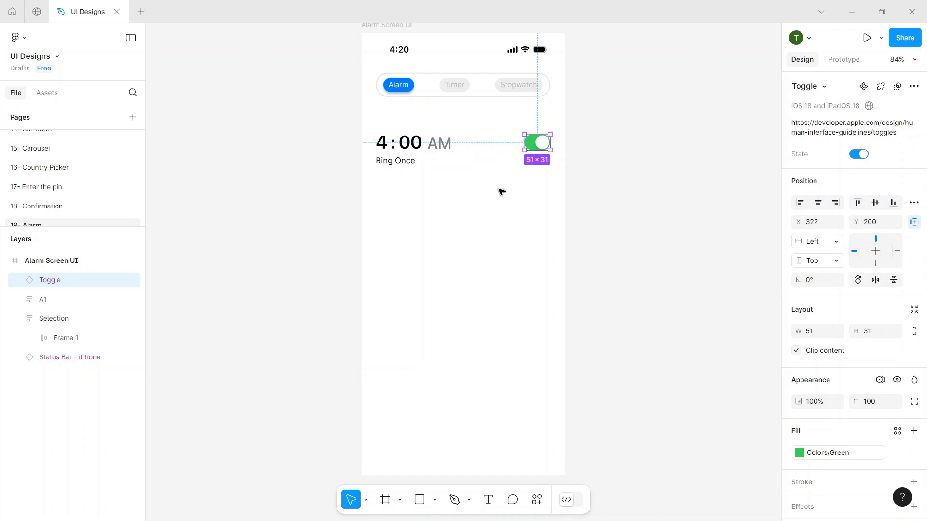
Combine the toggle and the A1 frame in a horizontal auto layout with vertically centred alignment.
left_click(46, 299, "shift")
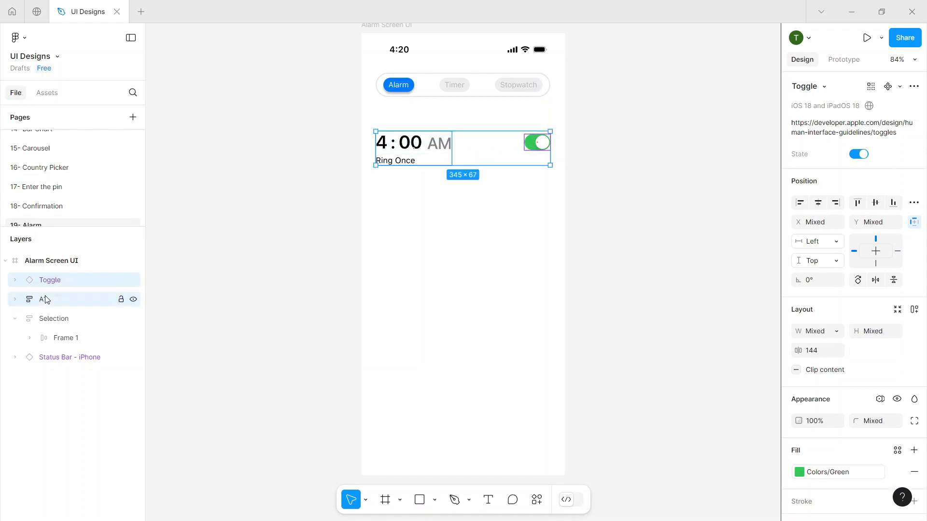
key("shift+a")
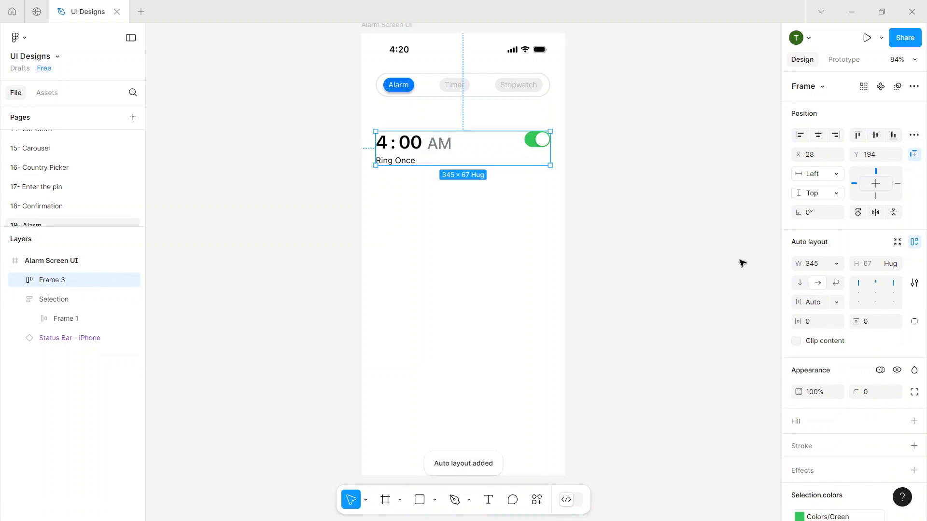
left_click(874, 293)
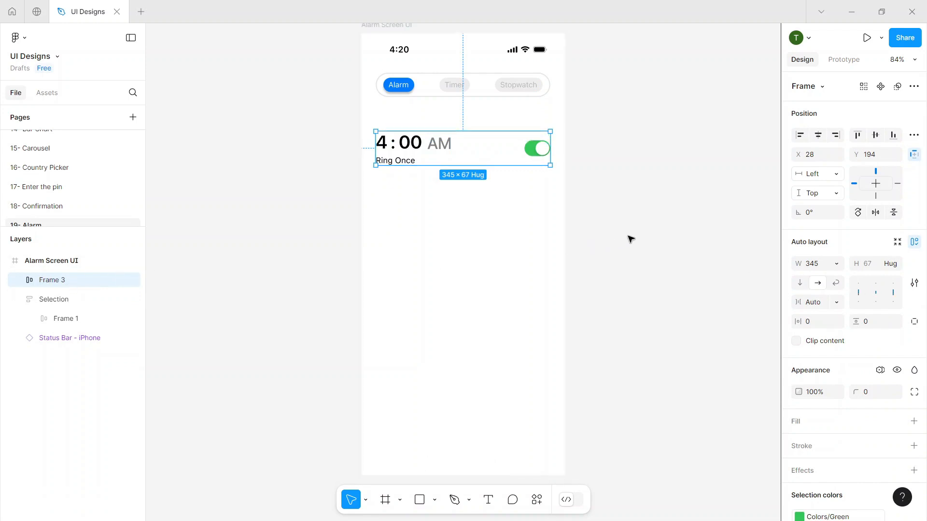
Rename the new frame holding the alarm text and toggle as A1.
double_click(52, 281)
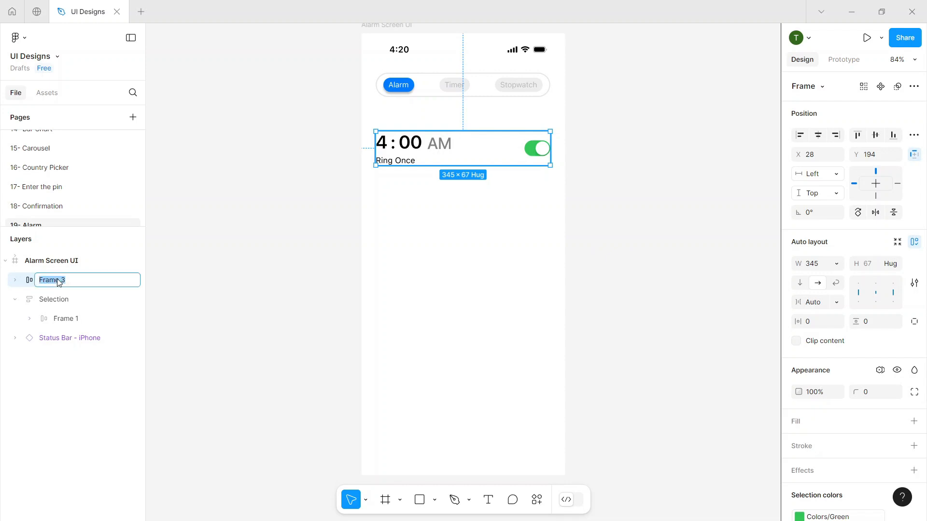
type("A1")
key("Return")
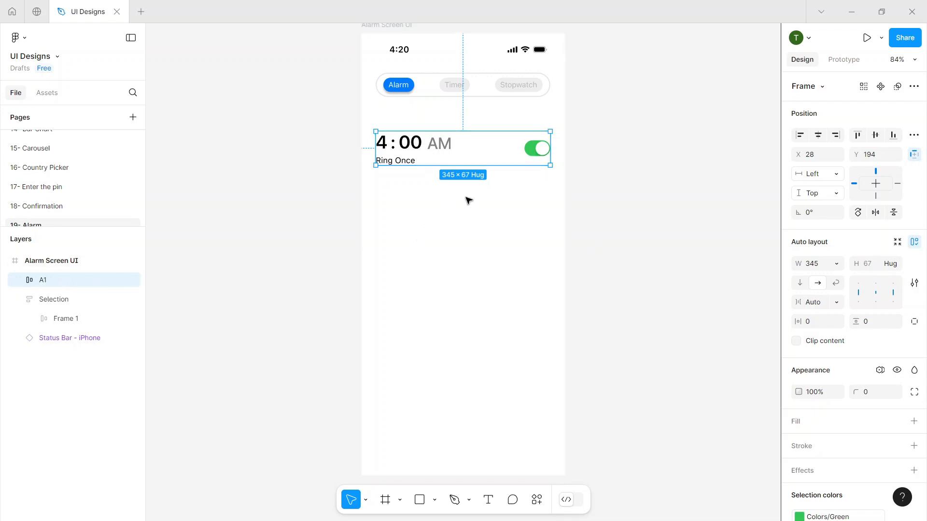
left_click(481, 218)
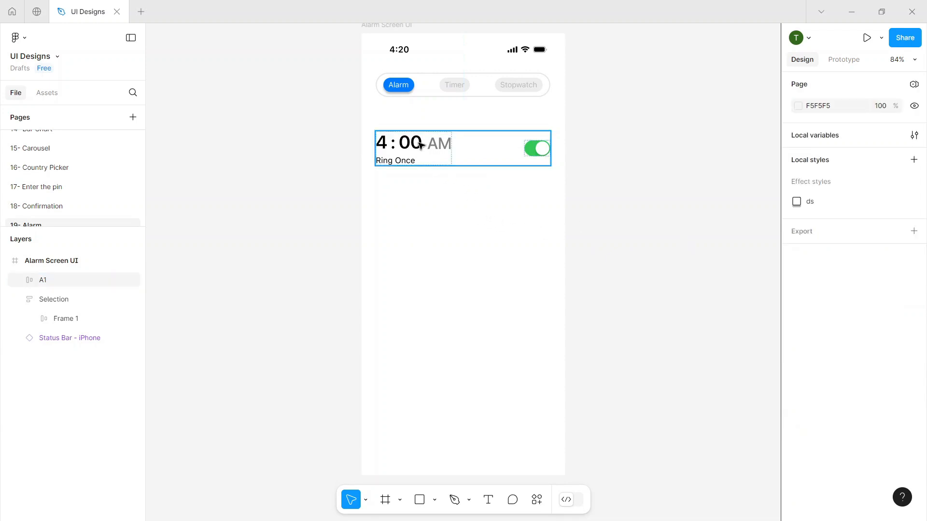
left_click_drag(419, 143, 421, 145)
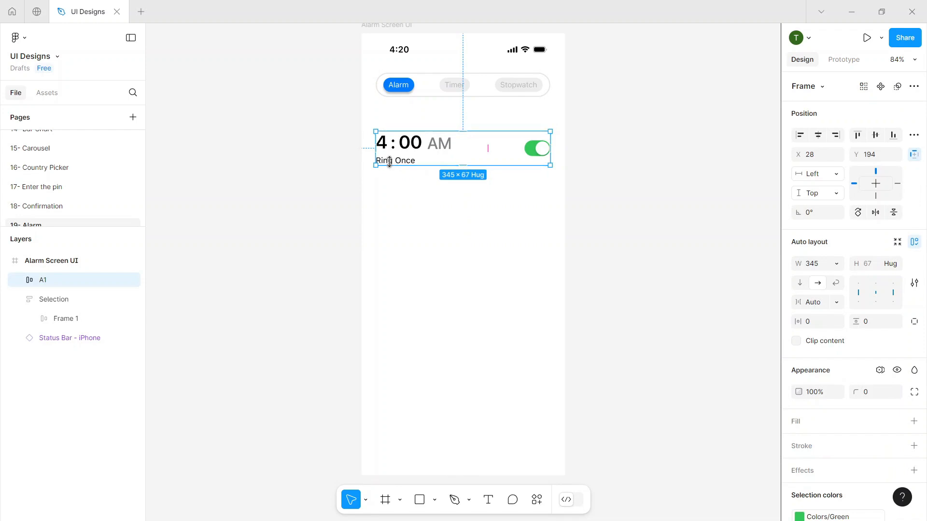
double_click(396, 164)
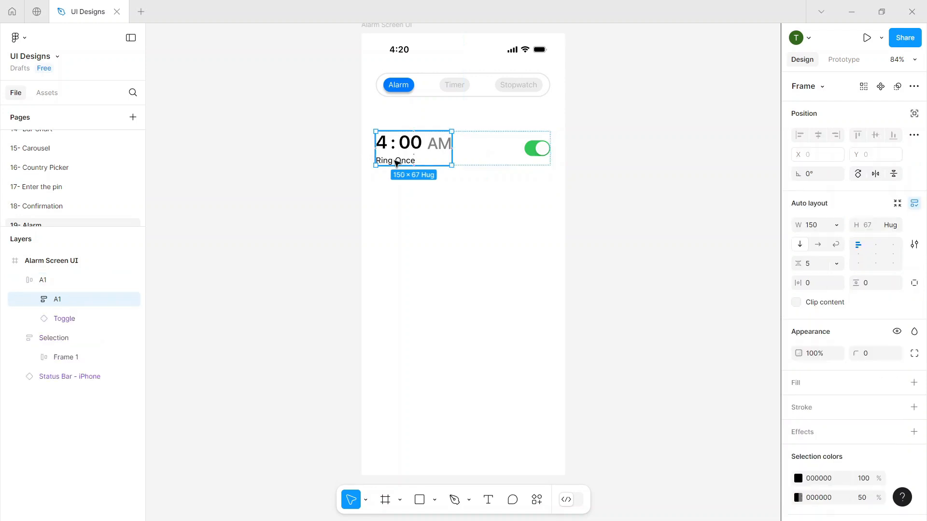
left_click(446, 215)
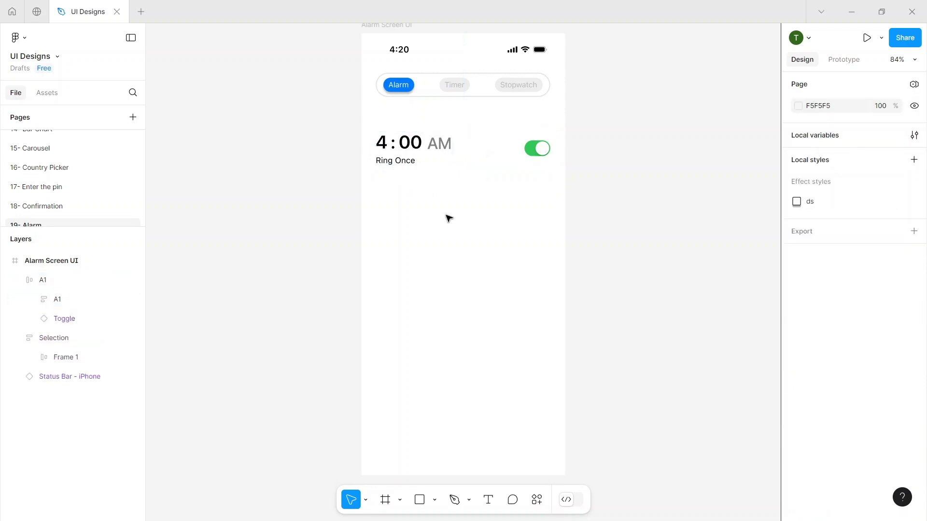
Switch the State of the toggle in the alarm entry to off.
left_click(396, 163)
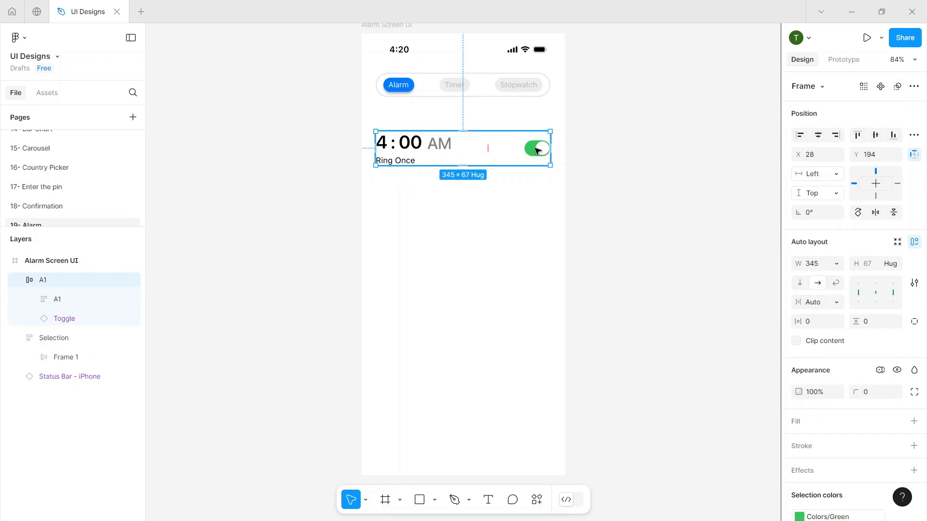
left_click(530, 148)
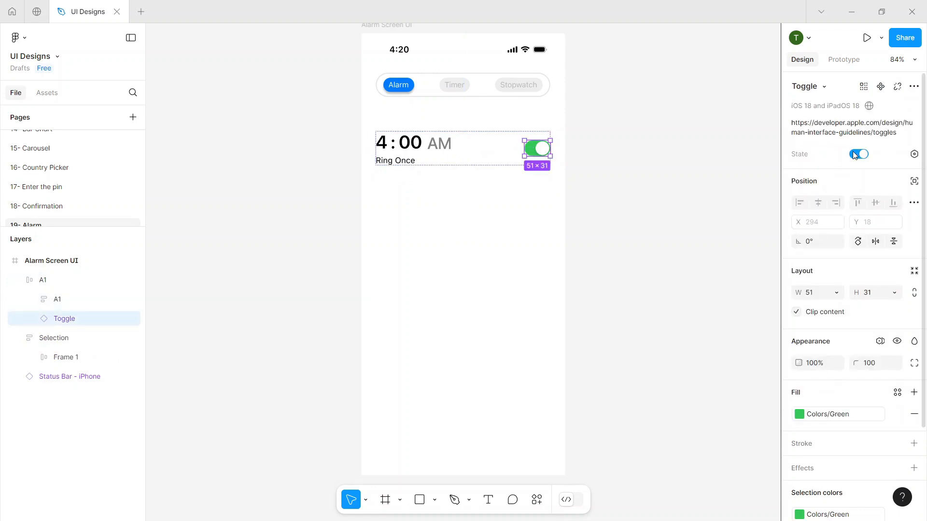
left_click(855, 154)
left_click(501, 209)
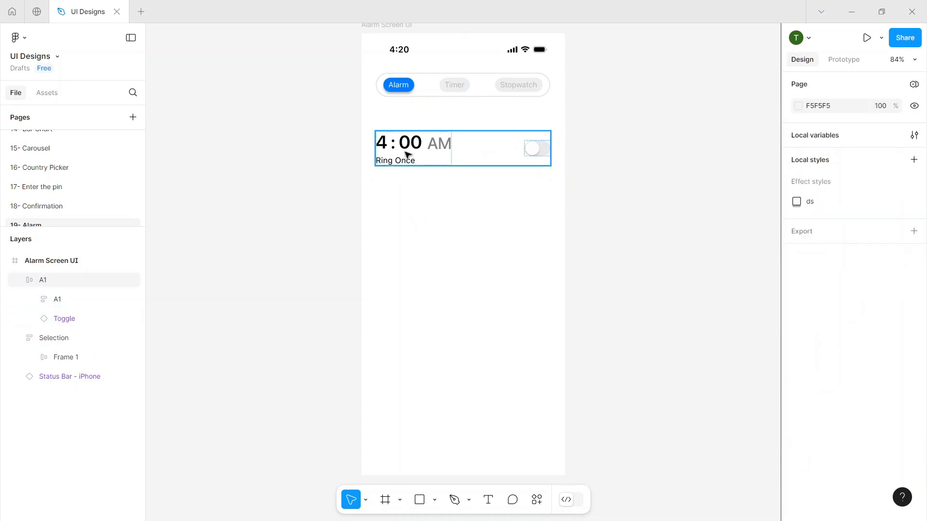
Duplicate the alarm entry four times down the screen at even spacing, with the first copy at Y 318 and the last at Y 696.
left_click(407, 155)
left_click(17, 280)
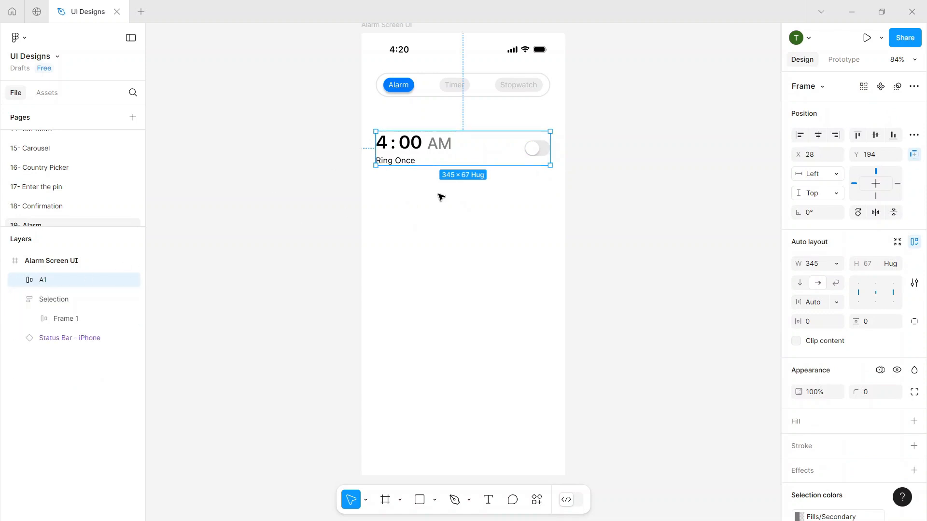
left_click_drag(420, 155, 418, 215)
key("ctrl+d")
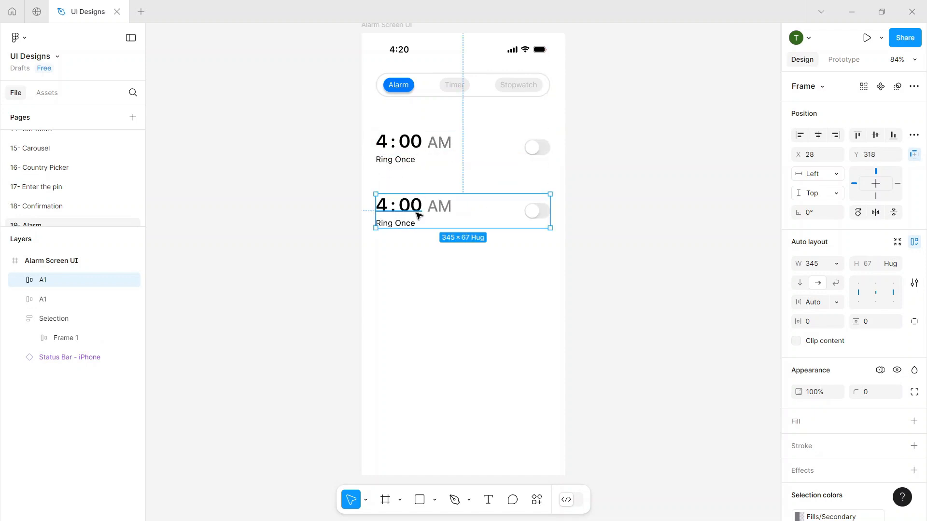
key("ctrl+d")
key("ctrl+d")
key("ctrl+d")
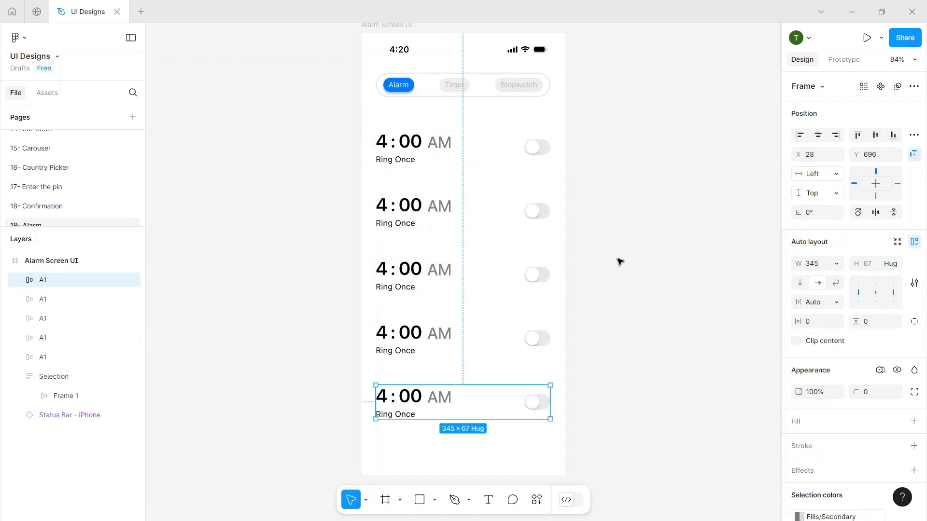
left_click(630, 248)
Change the first alarm's time text to 5 : 00.
double_click(384, 147)
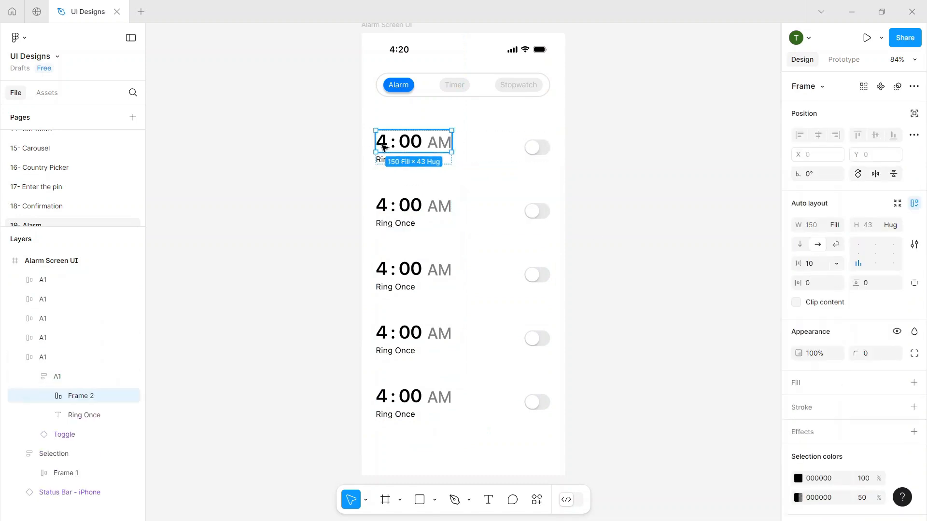
left_click(385, 147)
double_click(384, 147)
left_click(385, 147)
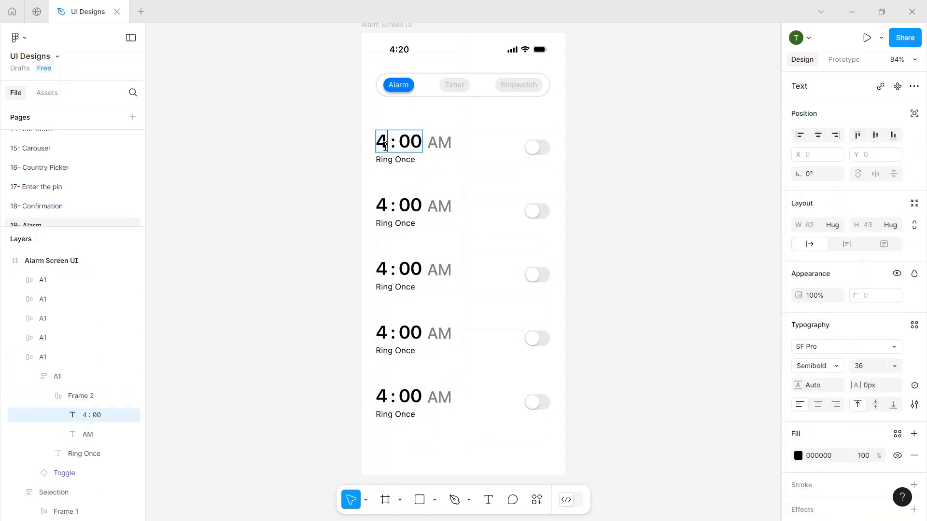
key("BackSpace")
type("5")
Change the second alarm's time text to 8 : 00.
left_click(388, 210)
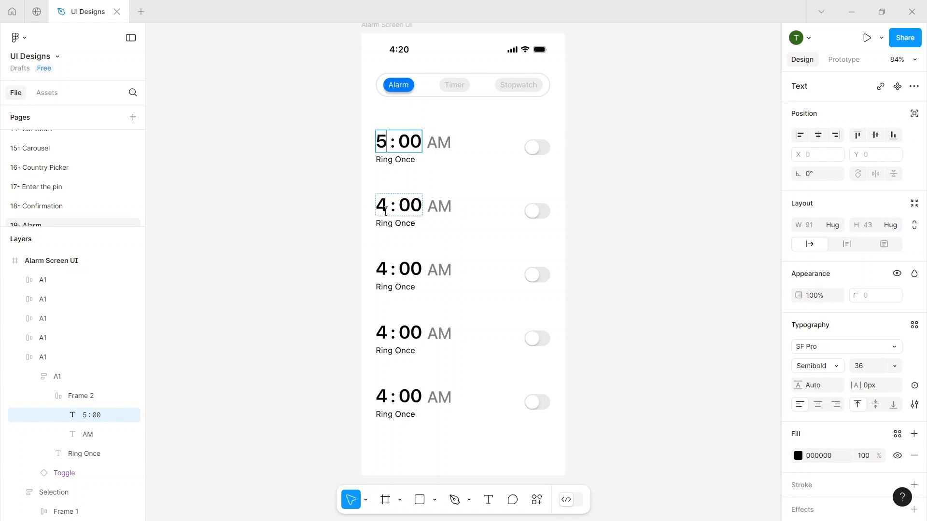
left_click_drag(383, 210, 378, 210)
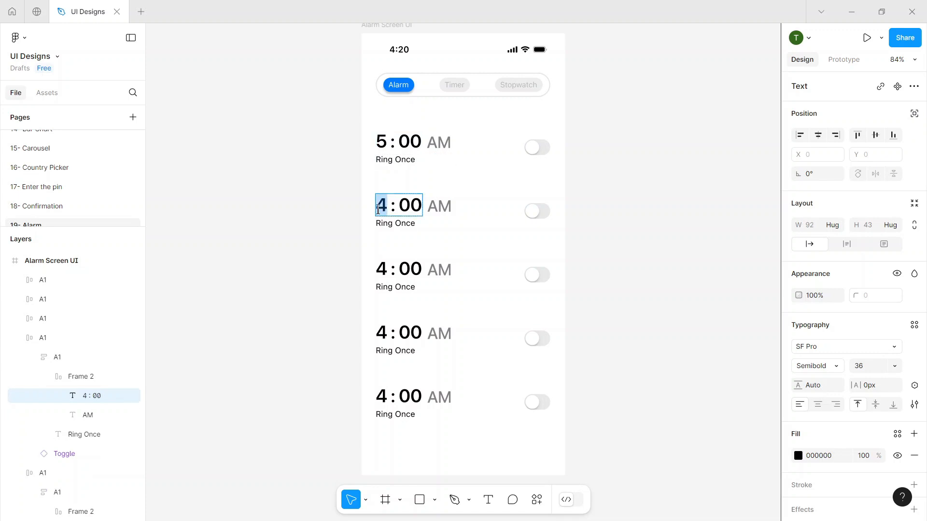
type("8")
Change the second alarm's period label to PM.
left_click(439, 210)
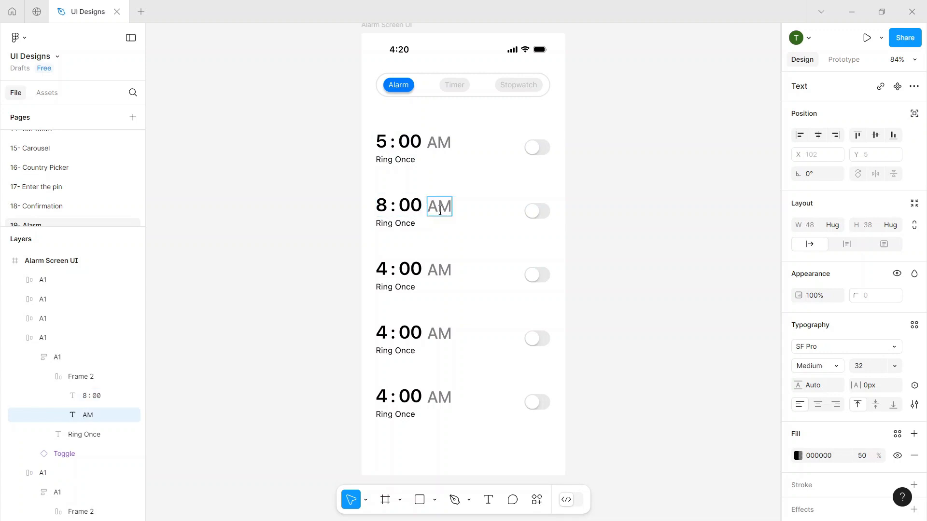
key("BackSpace")
type("P")
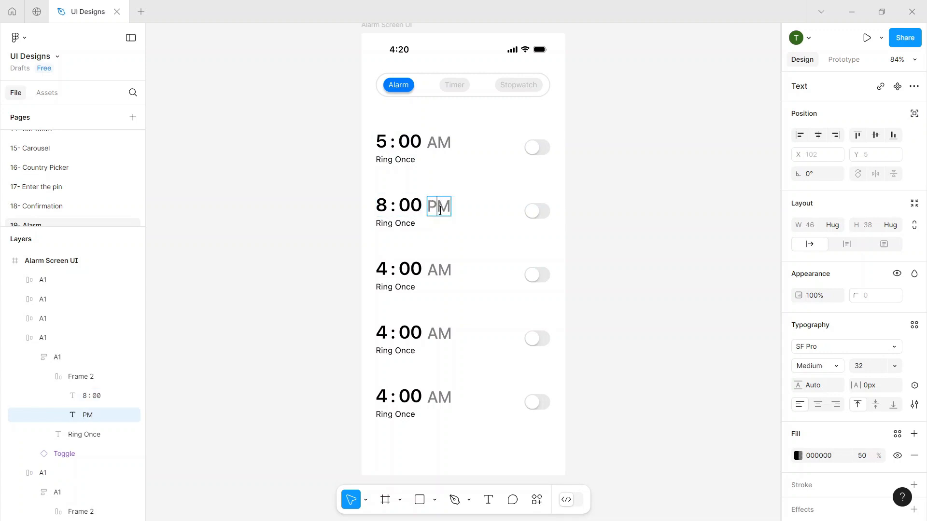
Change the third alarm's time text to 10 : 00.
left_click(400, 274)
left_click(392, 271)
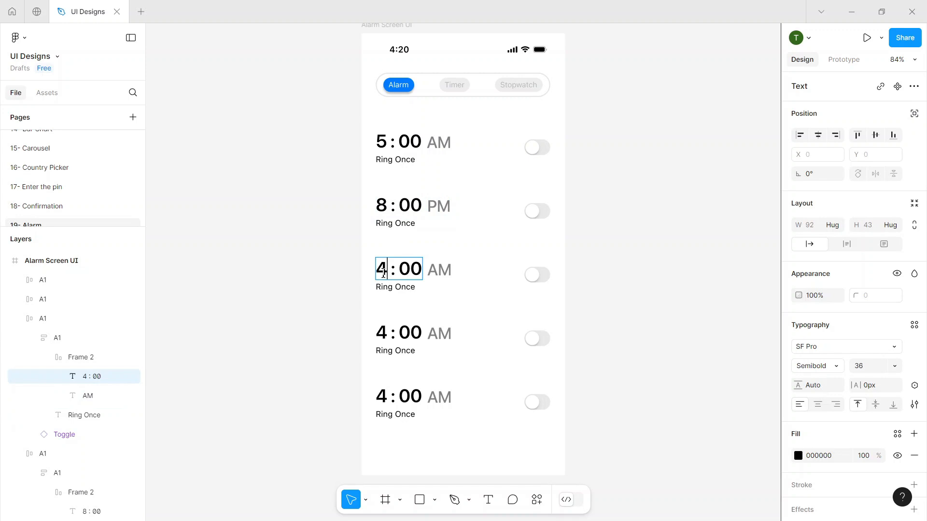
left_click_drag(384, 274, 378, 273)
type("20")
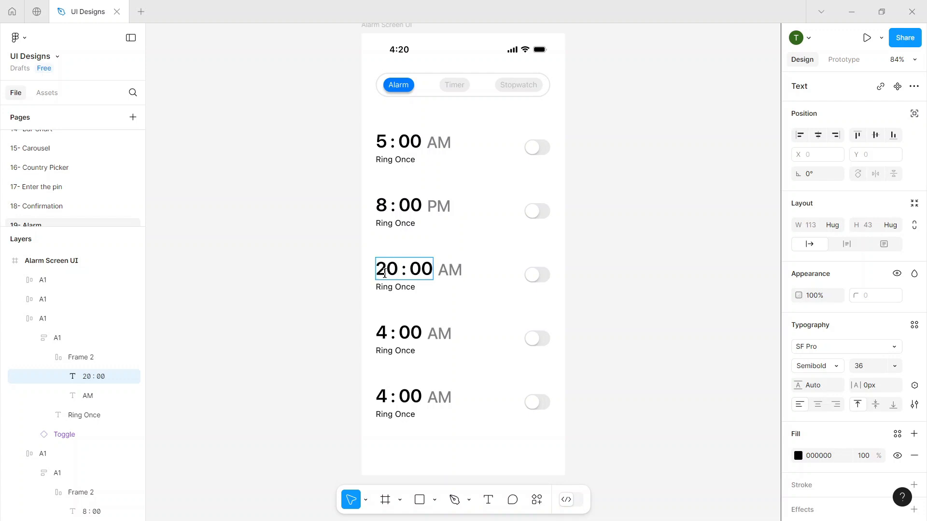
key("BackSpace")
key("BackSpace")
type("10")
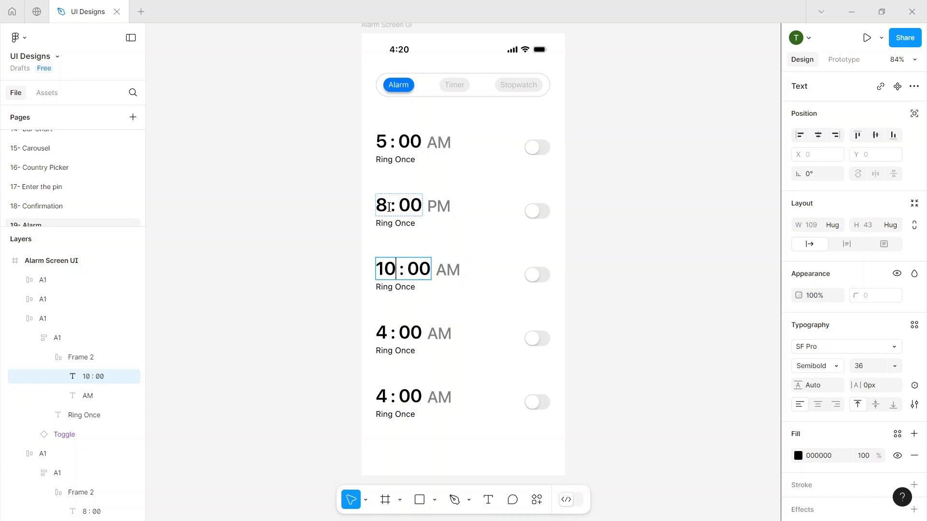
Change the second alarm's period label back to AM.
left_click(389, 208)
left_click(436, 209)
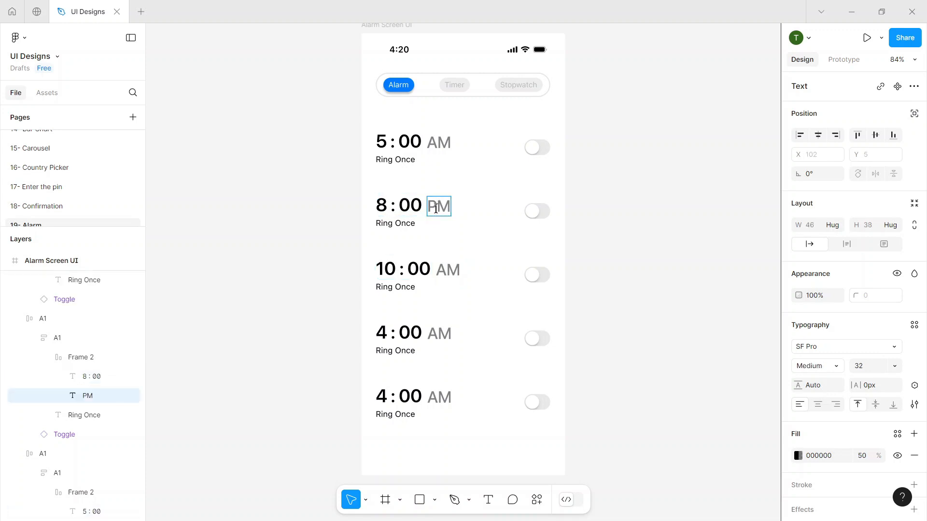
key("BackSpace")
type("A")
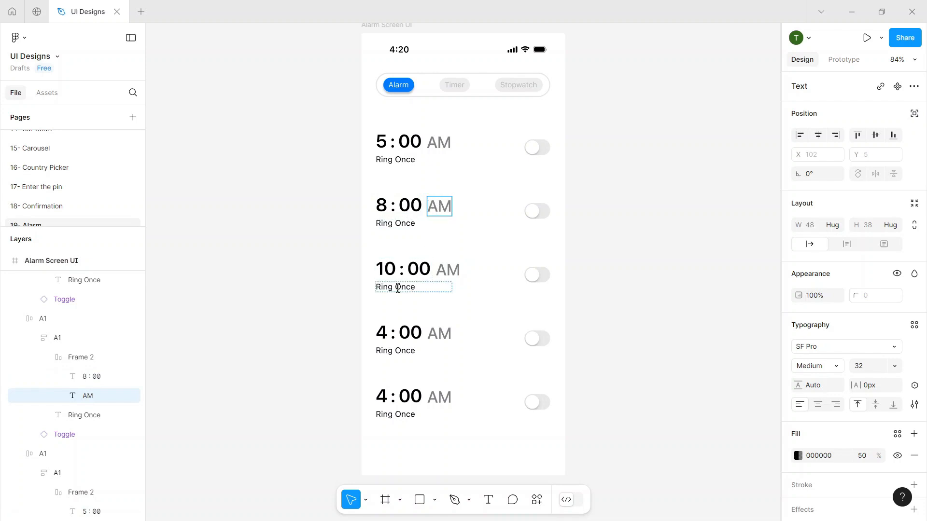
Set the fourth alarm's time text to 4 : 20 and its period label to PM.
left_click(384, 270)
left_click(384, 333)
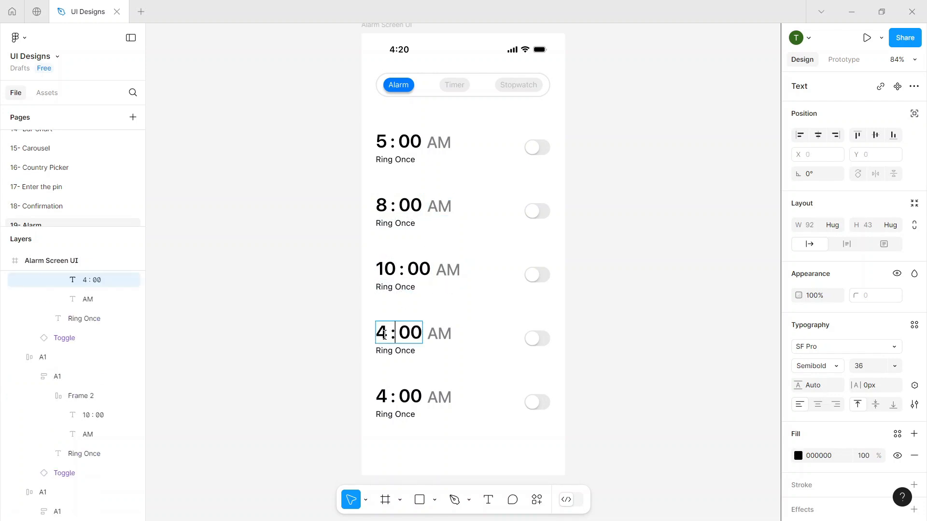
double_click(385, 334)
key("BackSpace")
key("BackSpace")
type("20")
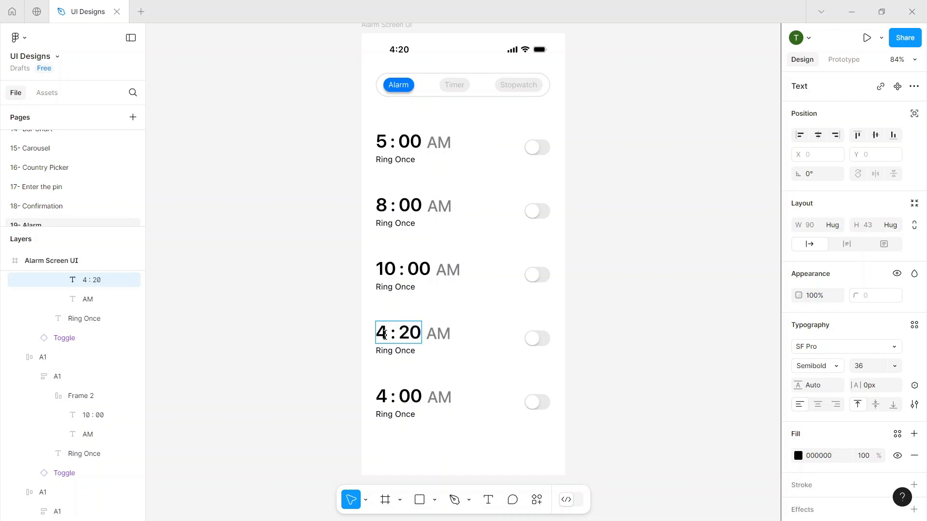
left_click(437, 333)
key("BackSpace")
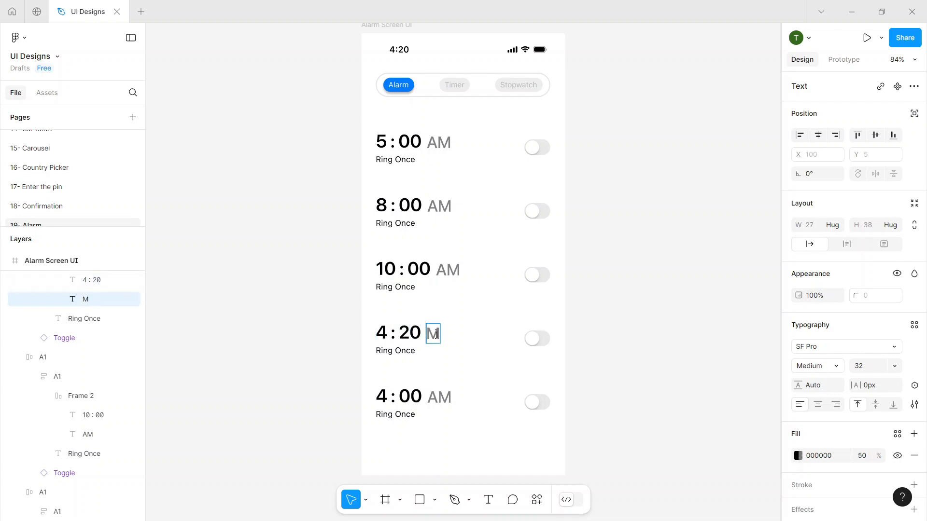
type("P")
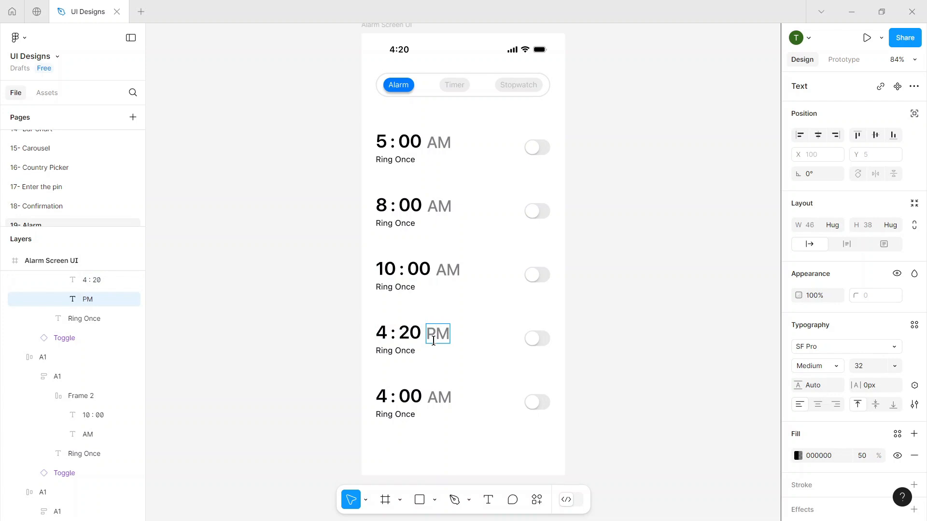
Set the fifth alarm's time text to 9 : 30.
left_click(396, 402)
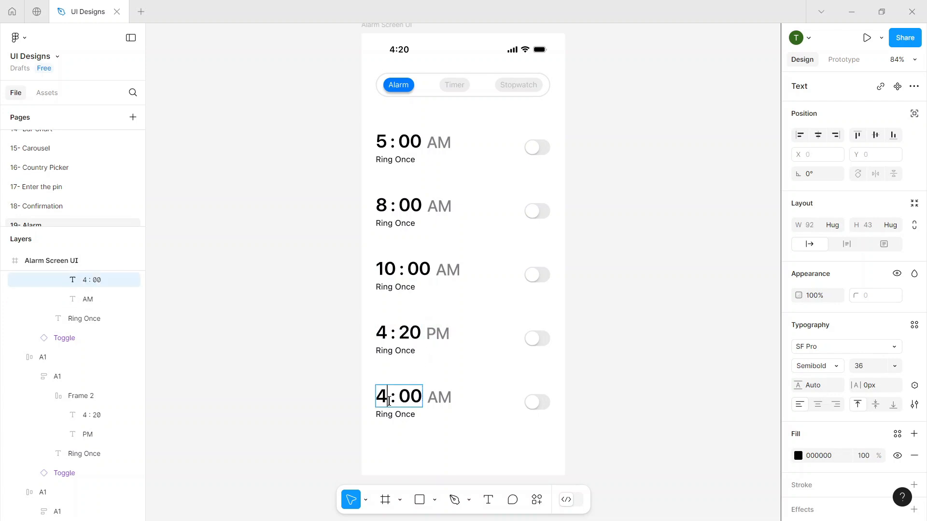
key("BackSpace")
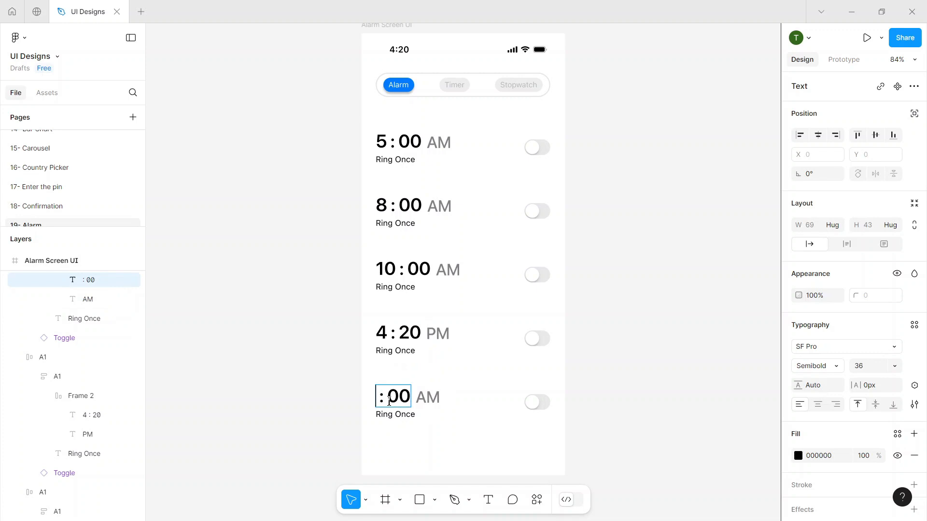
type("8")
key("BackSpace")
type("9")
key("Right")
key("Right")
key("Right")
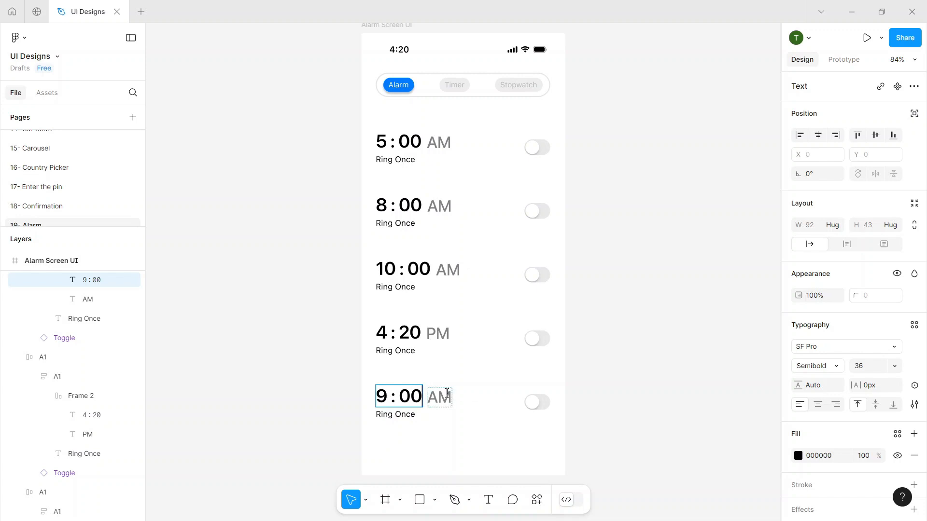
key("Delete")
key("Delete")
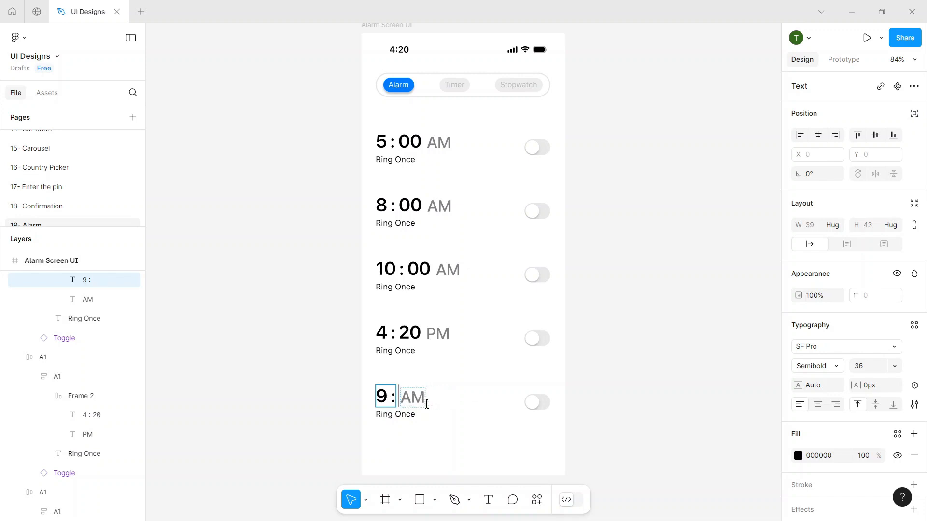
type("30")
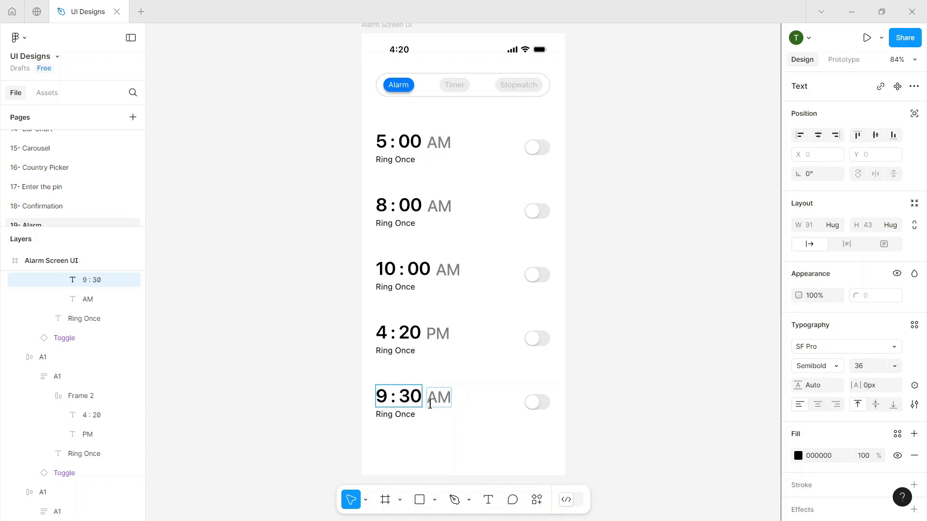
Change the fifth alarm's period label to PM and deselect it.
double_click(440, 404)
left_click_drag(440, 405, 448, 404)
type("PM")
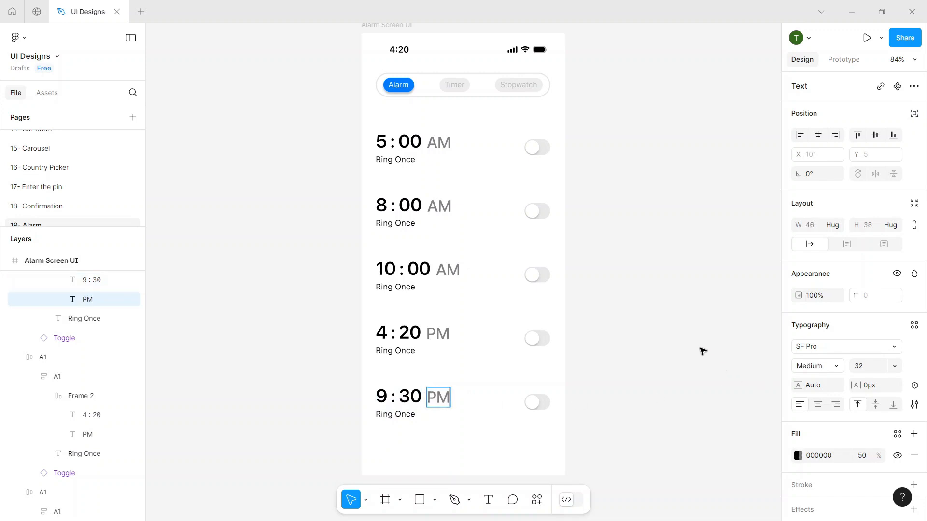
key("Escape")
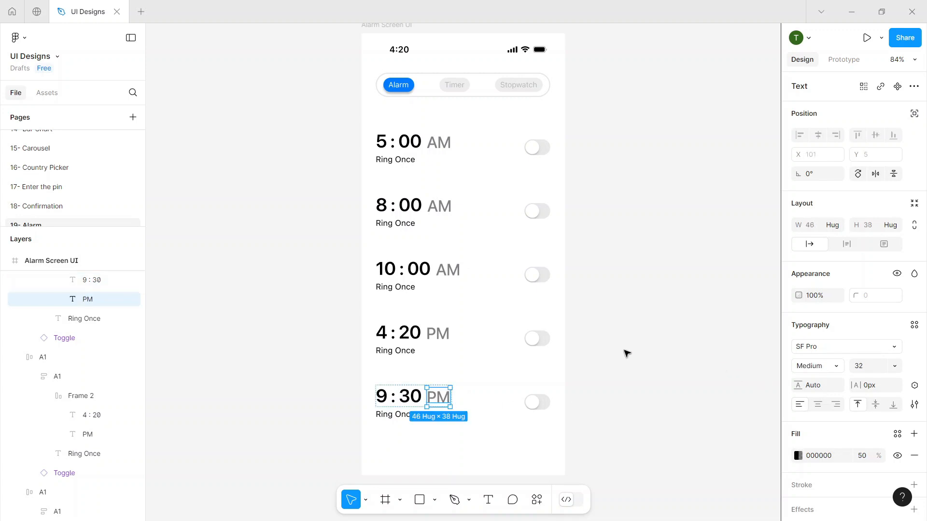
left_click(327, 338)
Collapse the five alarm entry frames in the layer list.
scroll(30, 344, "up", 1)
scroll(24, 333, "up", 1)
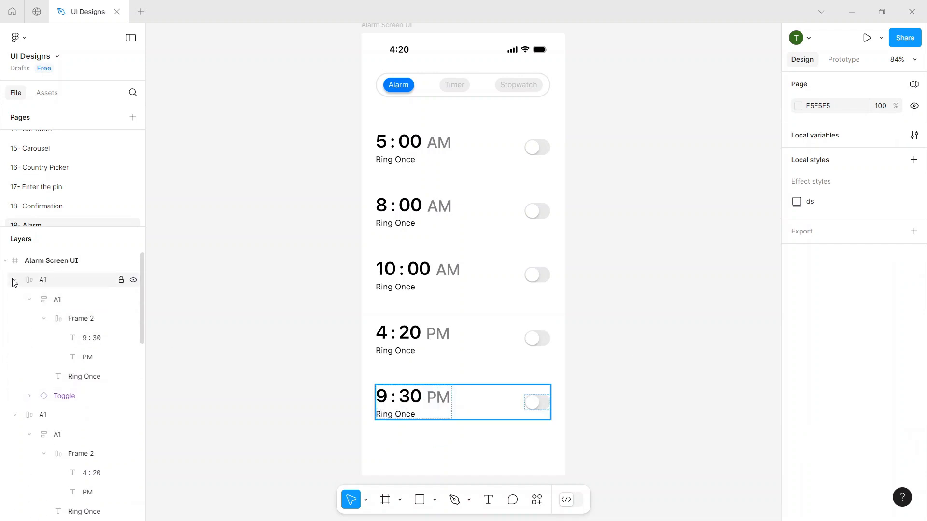
left_click(14, 281)
left_click(15, 300)
left_click(15, 320)
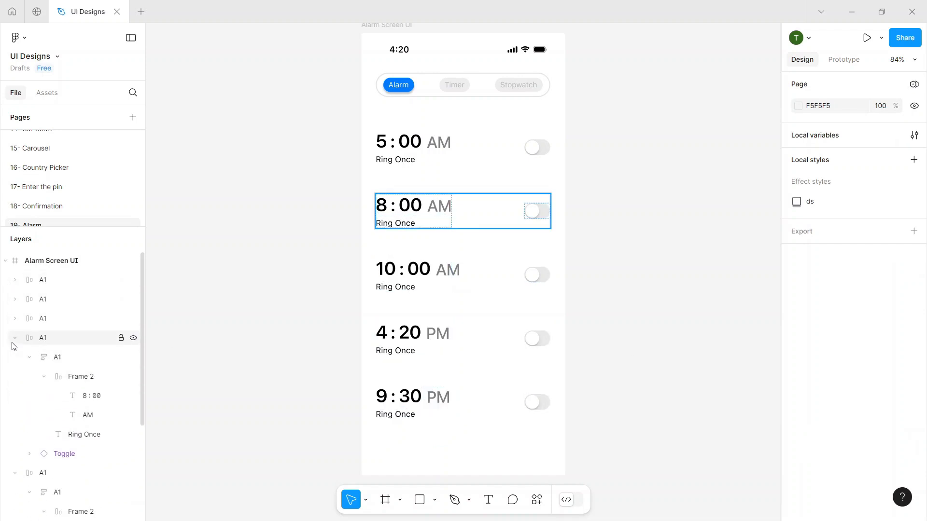
left_click(15, 339)
left_click(15, 358)
Change the fourth alarm's repeat label to "Repeat (everyday)" and collapse that alarm's layer group.
double_click(375, 351)
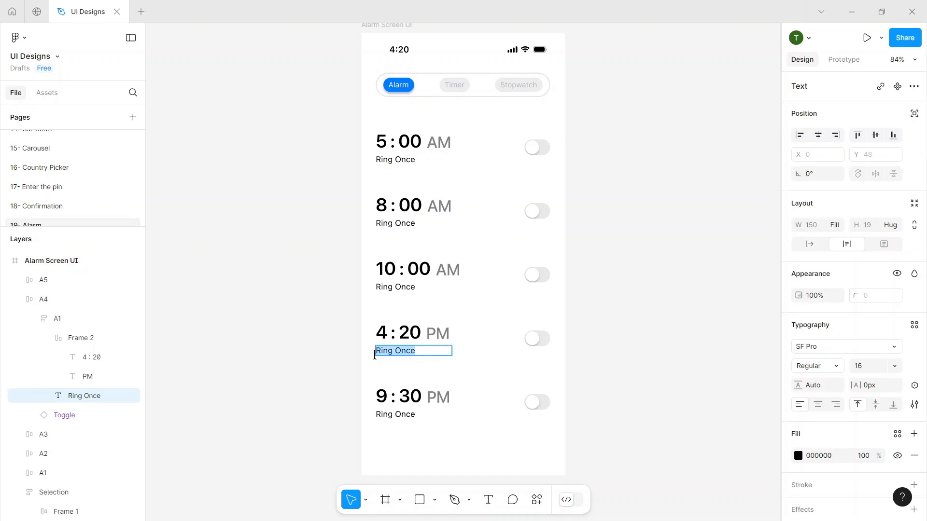
type("R")
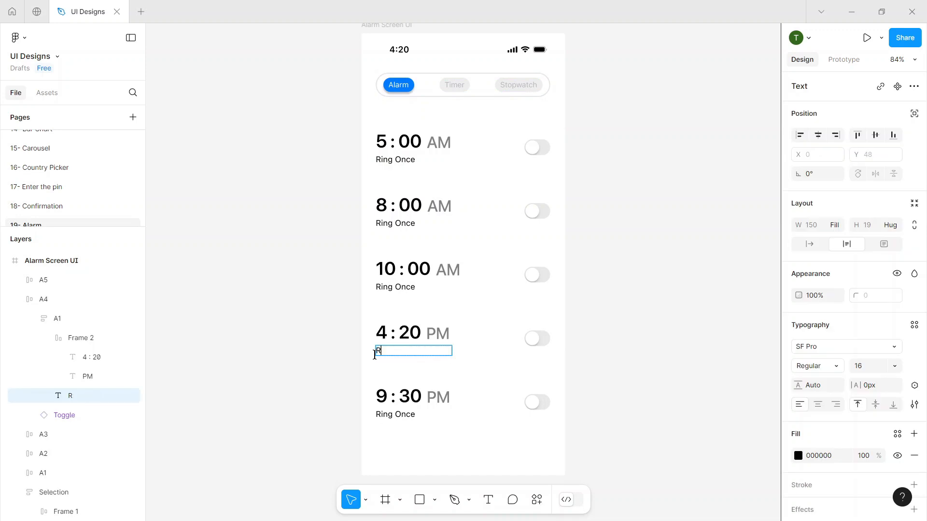
type("epeat")
key("BackSpace")
type("everyday")
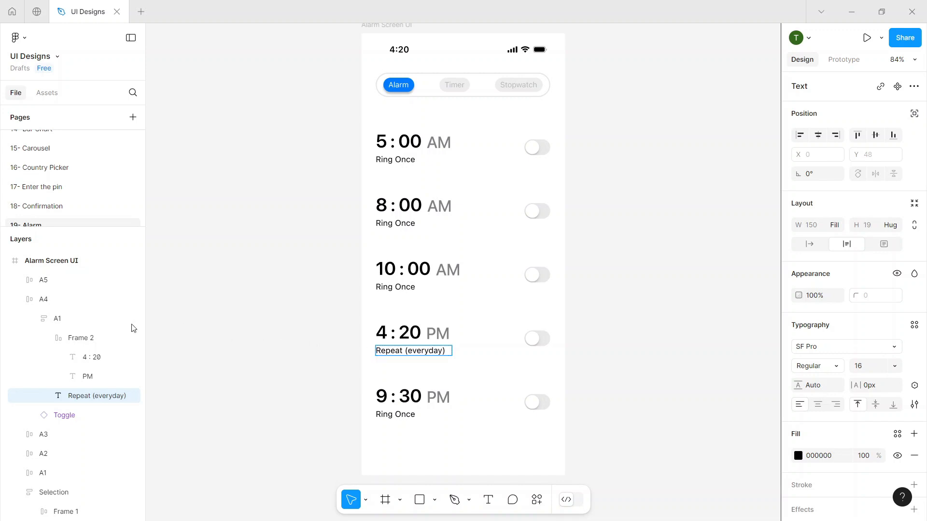
left_click(14, 299)
left_click(200, 290)
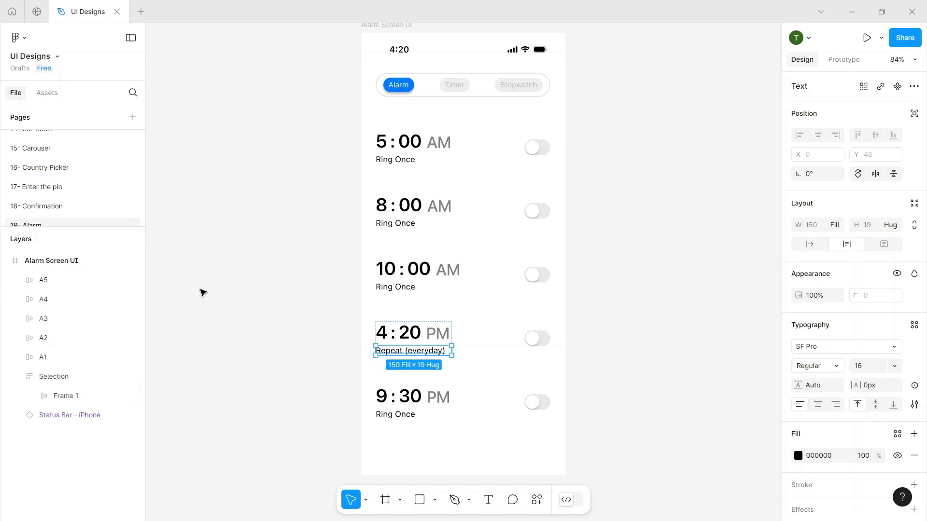
left_click(200, 291)
Switch the fourth alarm's toggle instance to its on state.
left_click(541, 338)
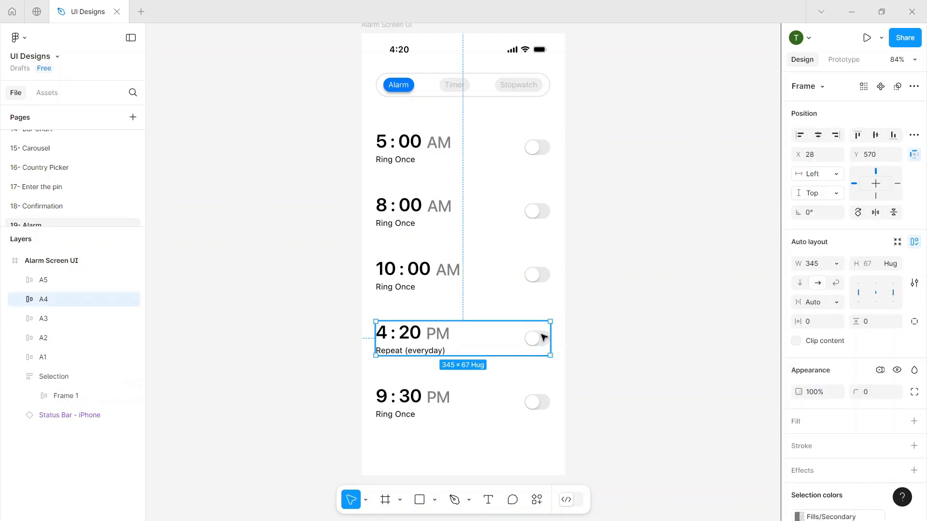
left_click(539, 340)
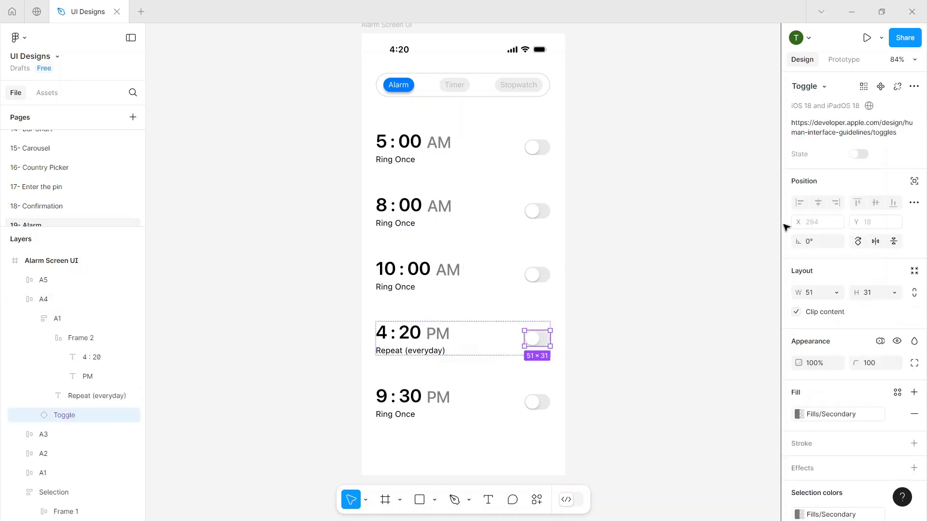
left_click(864, 152)
left_click(675, 271)
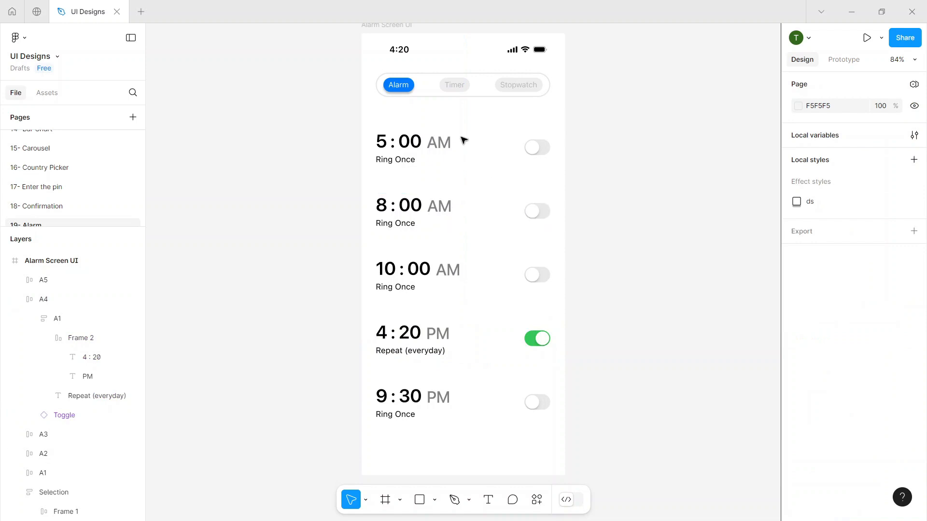
Detach the colour variable from the Alarm button's fill and set the fill to the page's green, 34C759.
left_click(396, 87)
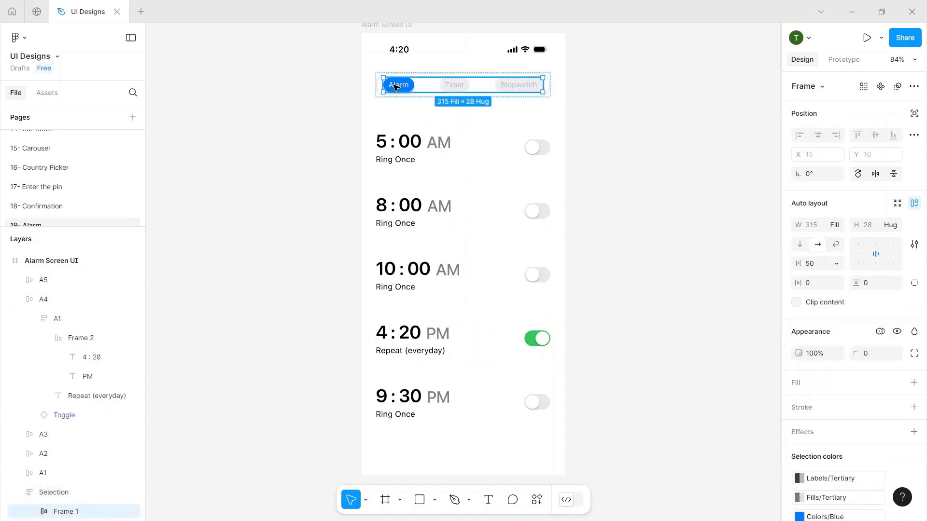
left_click(396, 87)
scroll(838, 337, "down", 5)
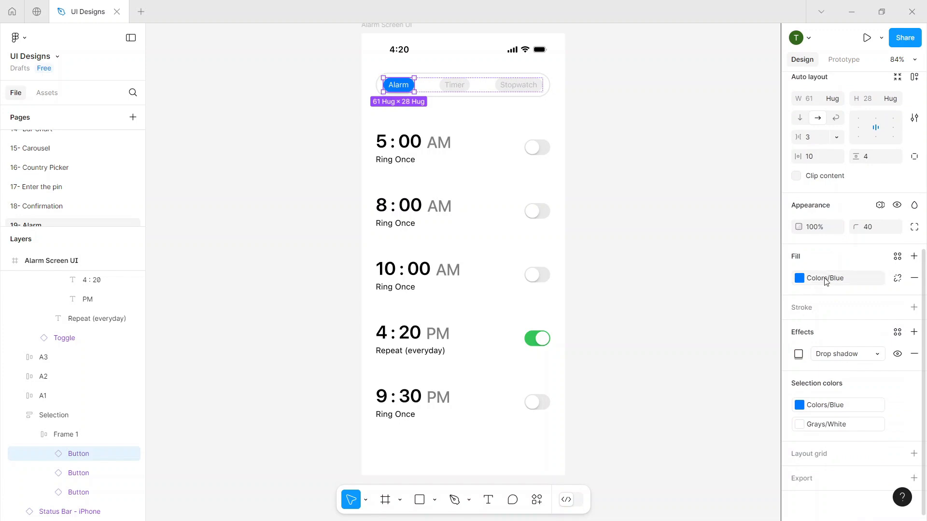
left_click(896, 278)
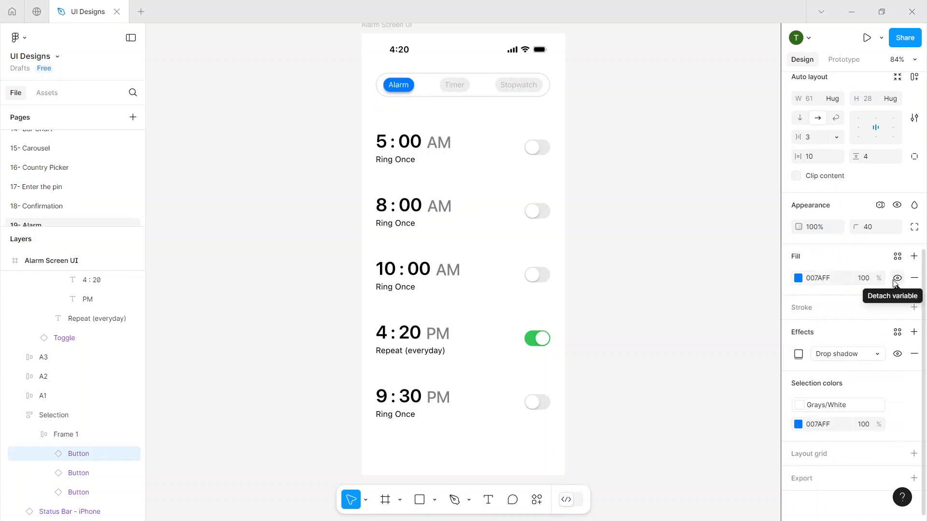
left_click(798, 278)
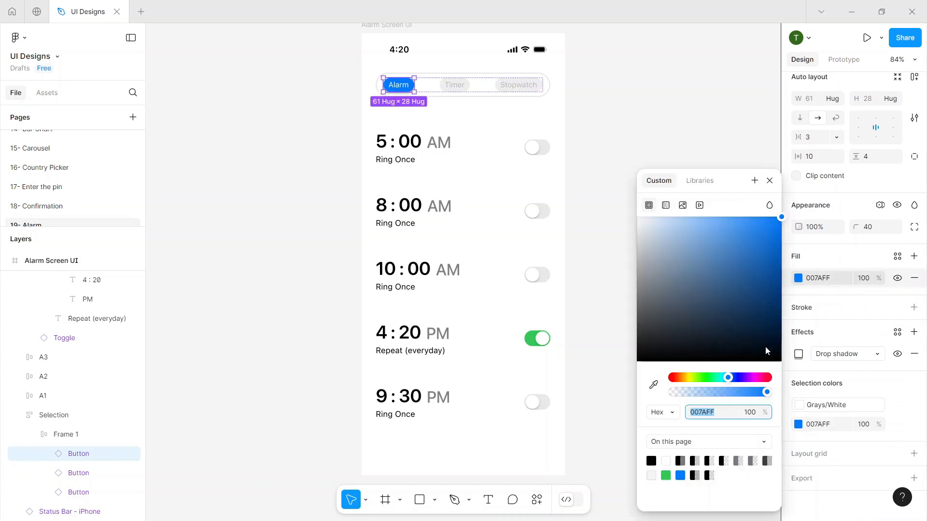
left_click(669, 475)
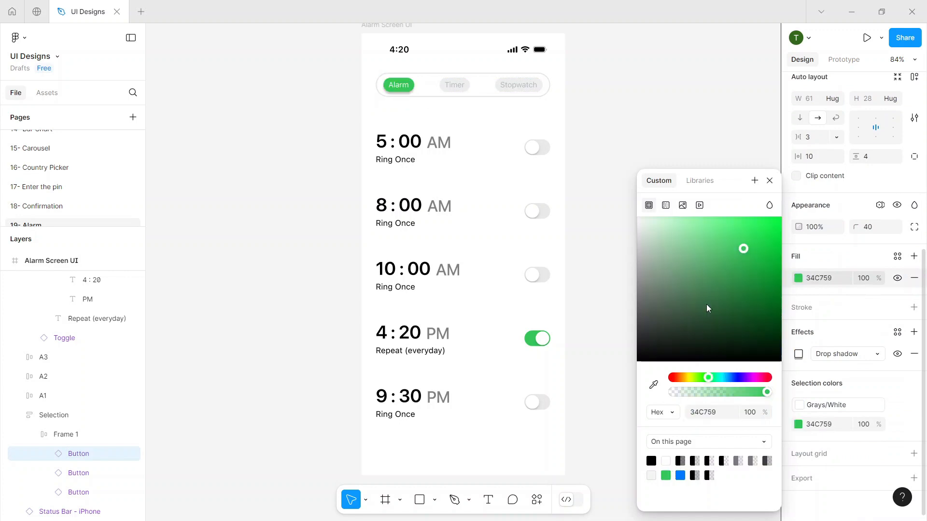
left_click(770, 180)
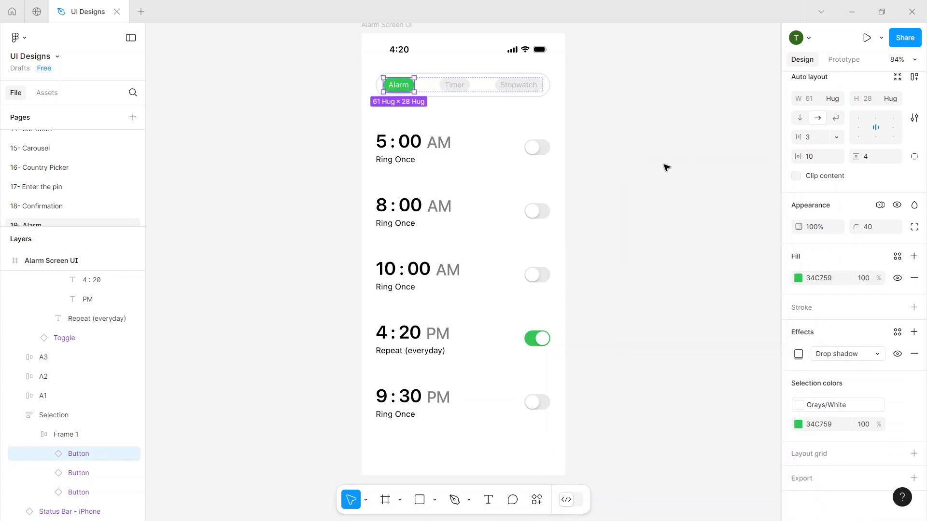
left_click(667, 167)
Detach the colour variable from the Alarm button's label text and set its fill to black, 000000.
left_click(408, 88)
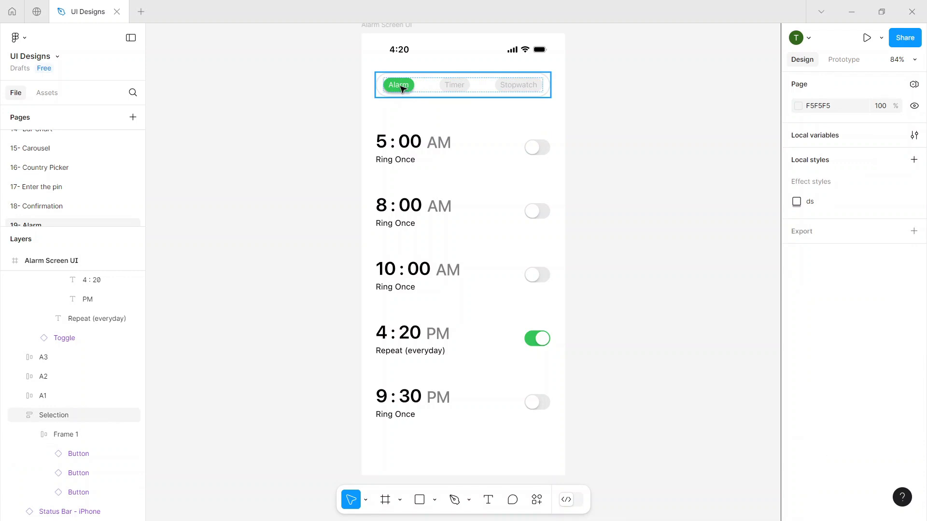
double_click(402, 88)
double_click(402, 88)
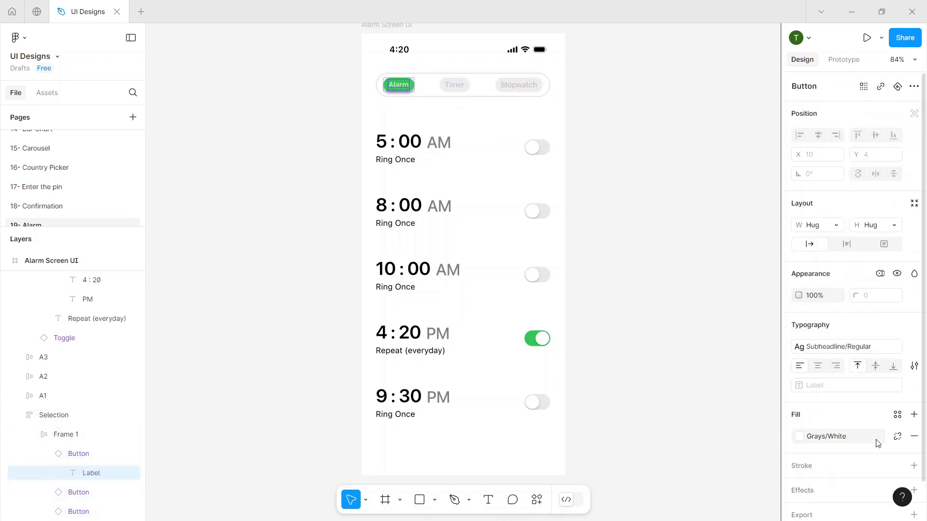
left_click(897, 437)
left_click(799, 437)
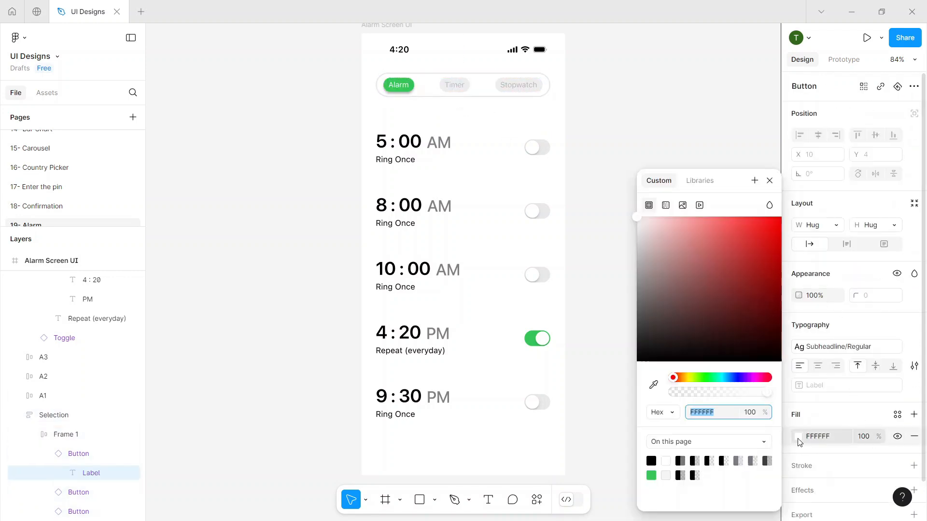
left_click(651, 461)
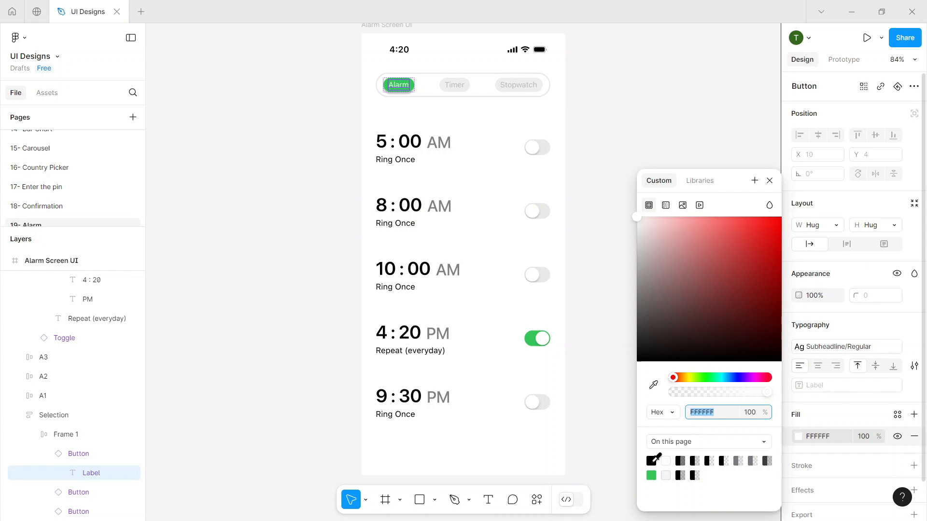
left_click(770, 180)
Detach the text style from the Alarm button's label and set its font weight to Medium.
left_click(913, 347)
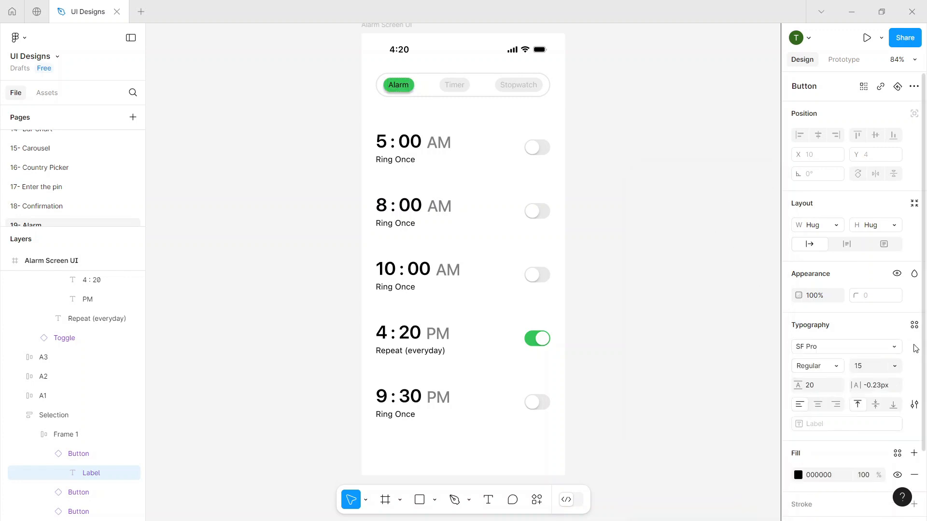
left_click(828, 367)
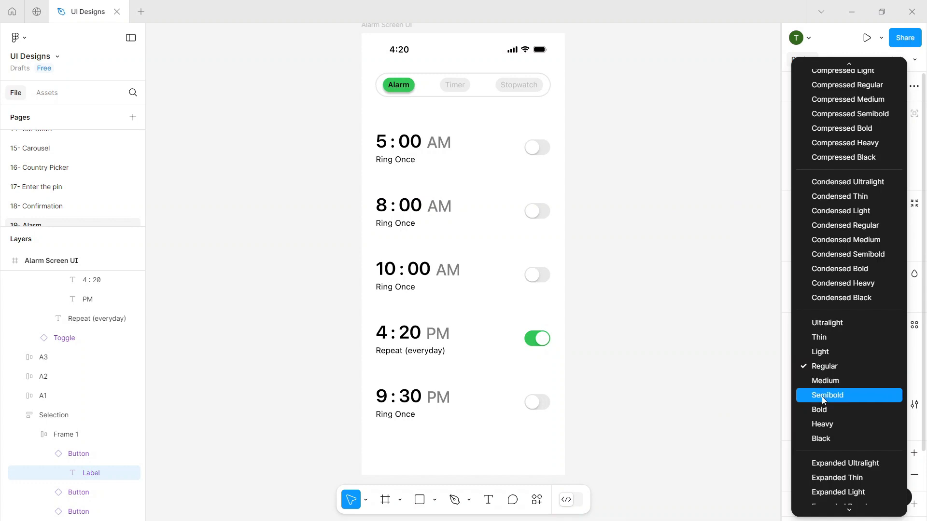
left_click(823, 384)
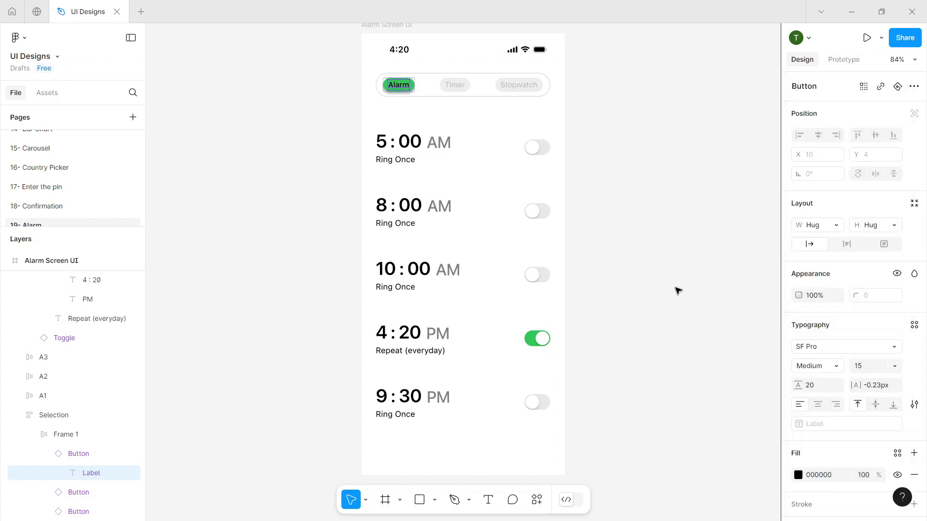
left_click(677, 290)
Collapse the A4 and Selection groups in the layer list.
scroll(11, 337, "up", 3)
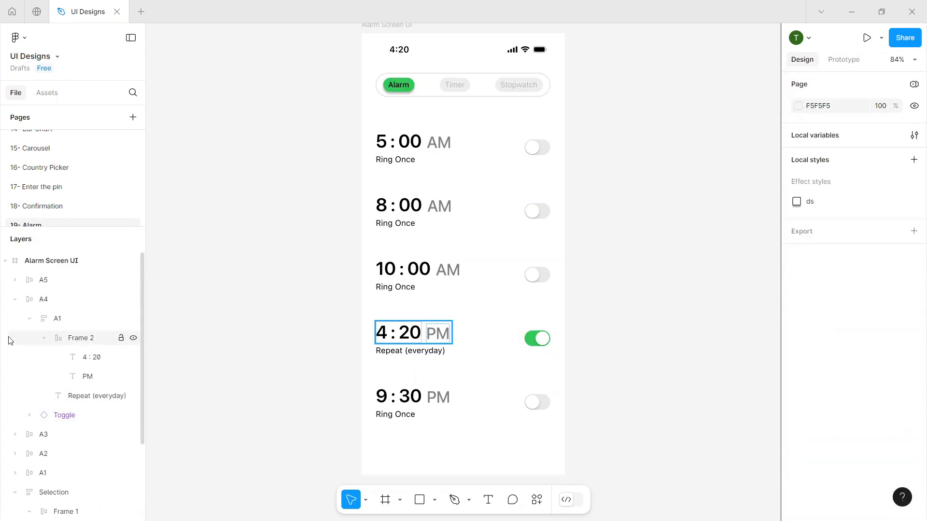
left_click(14, 300)
left_click(14, 380)
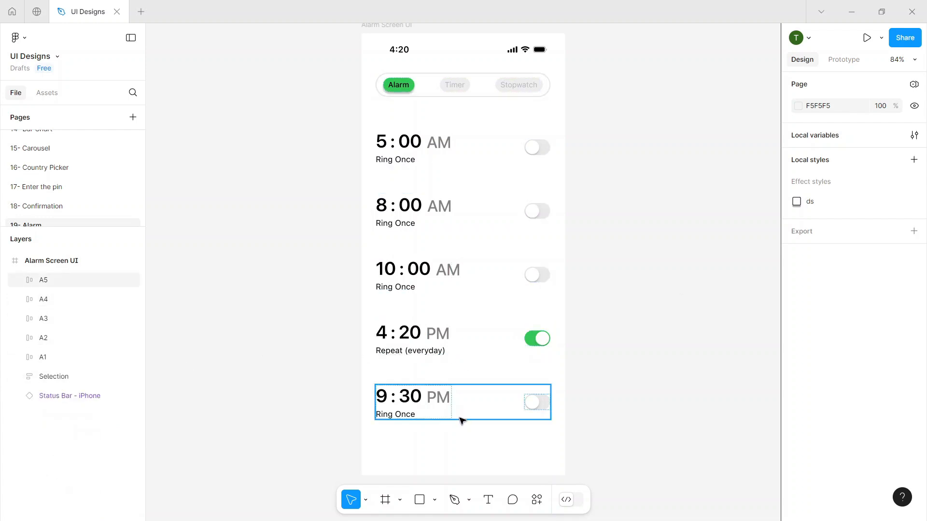
Wrap alarm entries A1 to A5 in one auto layout frame and rename it Alarm List.
left_click(52, 357)
left_click_drag(52, 354, 47, 290)
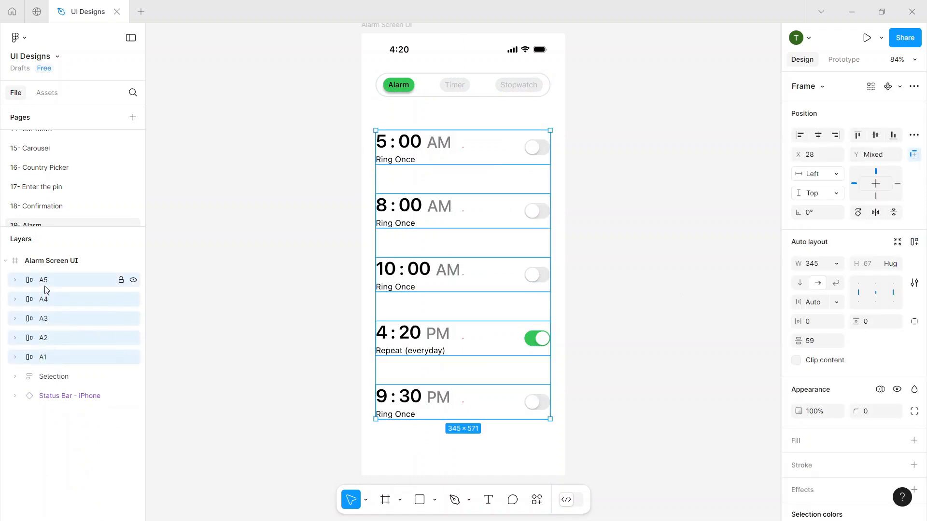
key("shift+a")
double_click(50, 286)
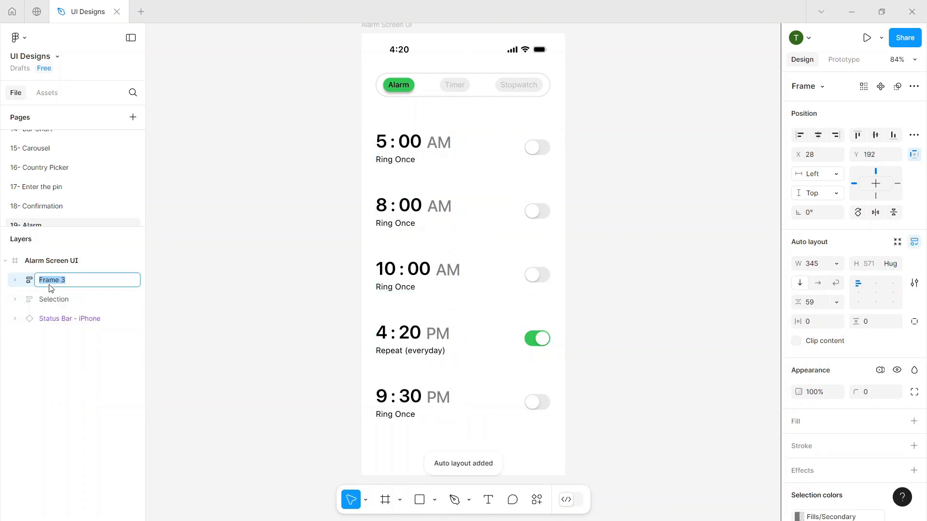
type("Alarm List")
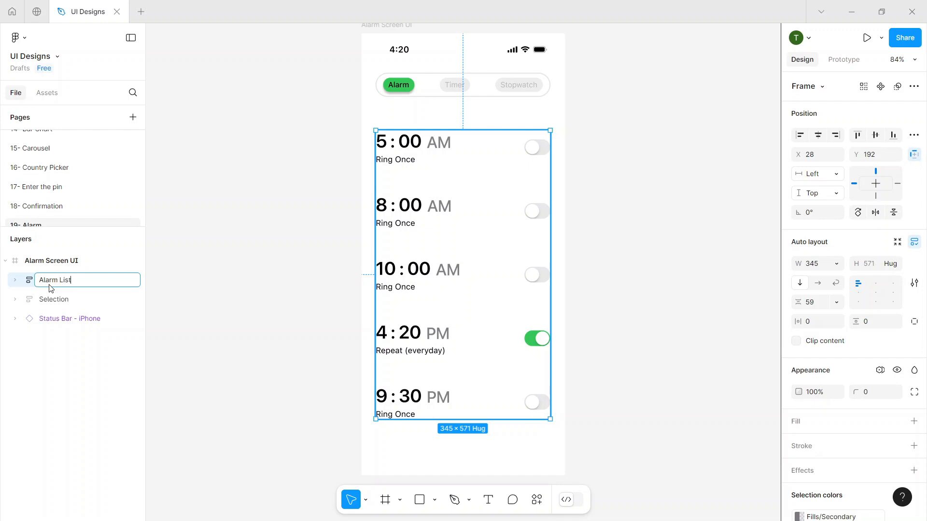
key("Return")
left_click(283, 269)
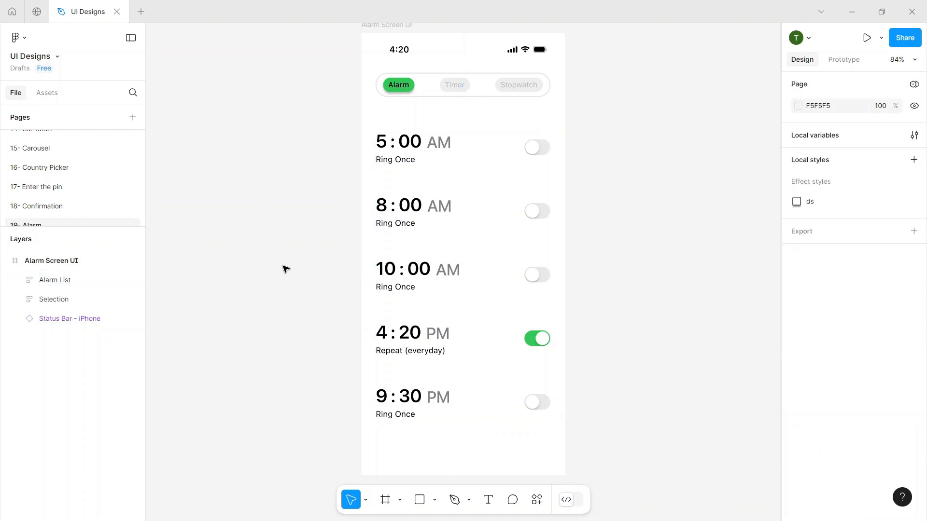
Set the vertical spacing between the entries of the Alarm List frame to 45.
left_click(94, 285)
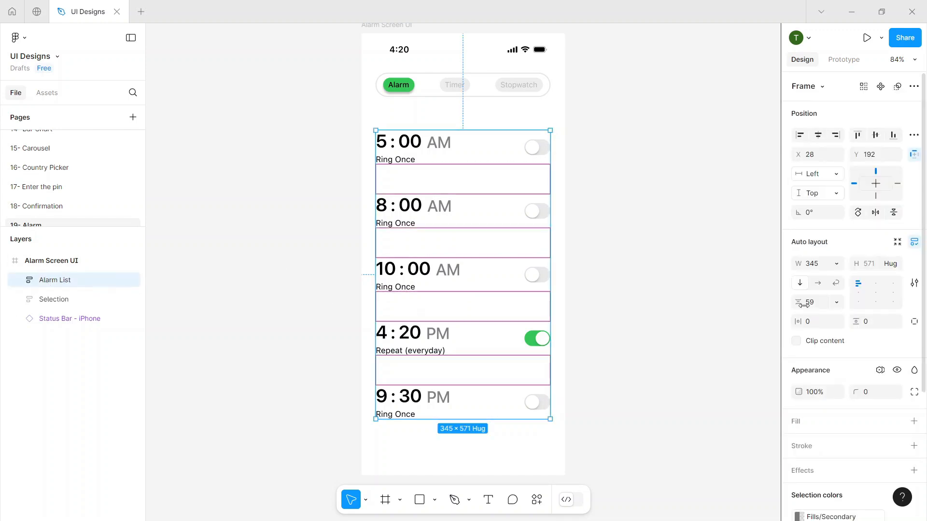
left_click_drag(803, 304, 786, 308)
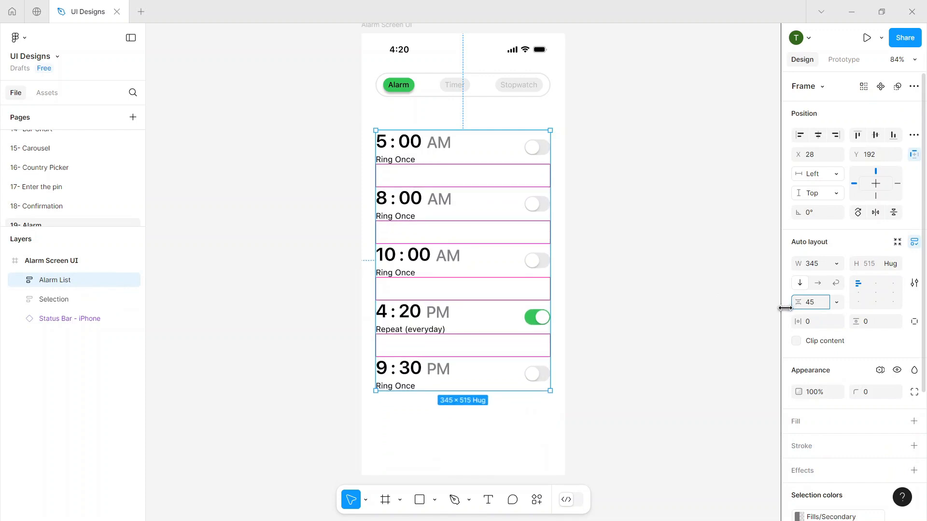
left_click(649, 270)
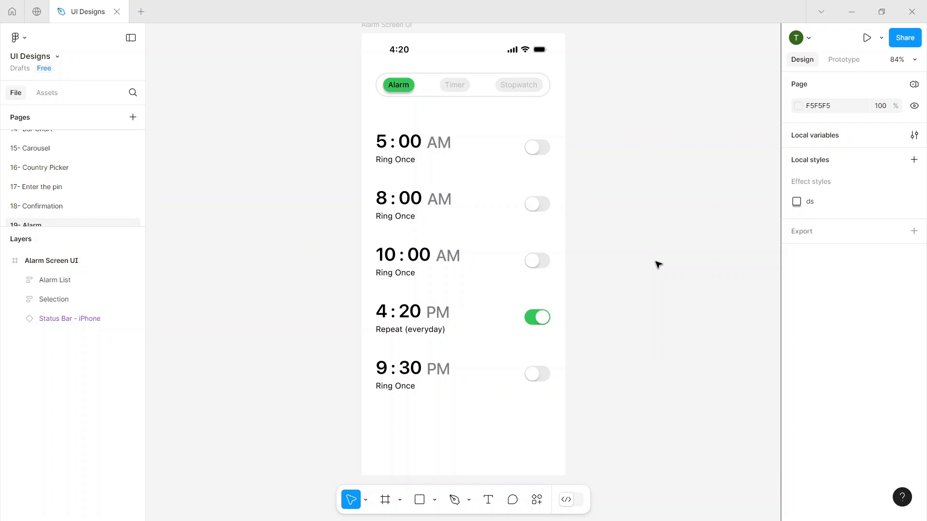
Duplicate the 9:30 PM alarm entry inside the Alarm List to add a sixth entry.
double_click(428, 377)
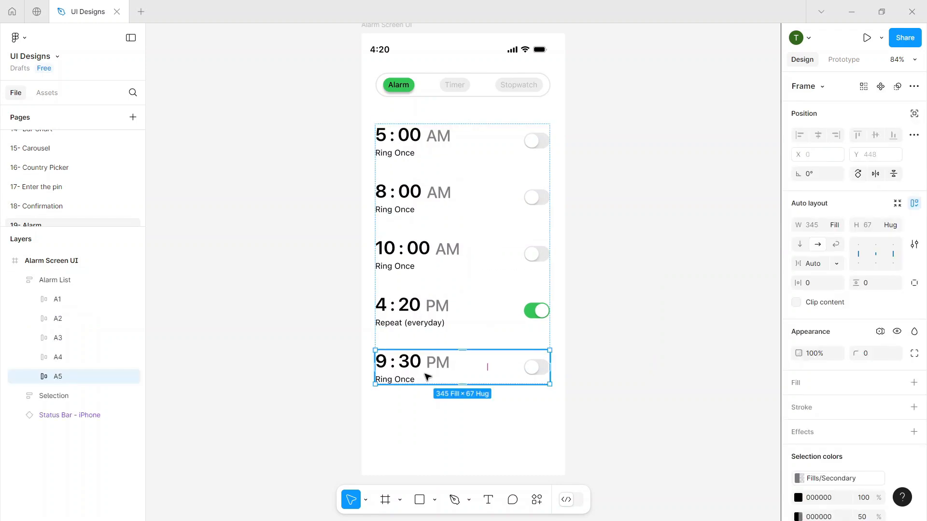
key("ctrl+d")
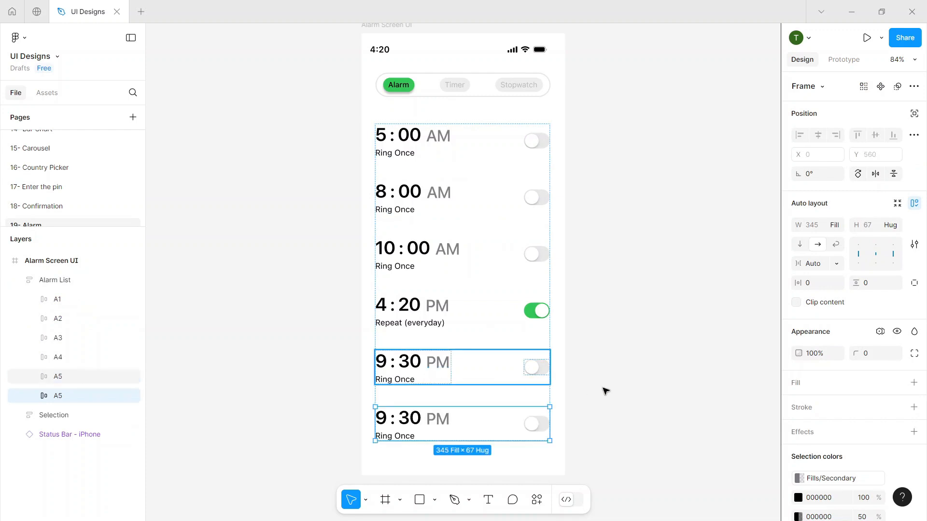
left_click(664, 391)
Change the time text of the duplicated last alarm entry to 11 : 00.
double_click(406, 418)
double_click(407, 419)
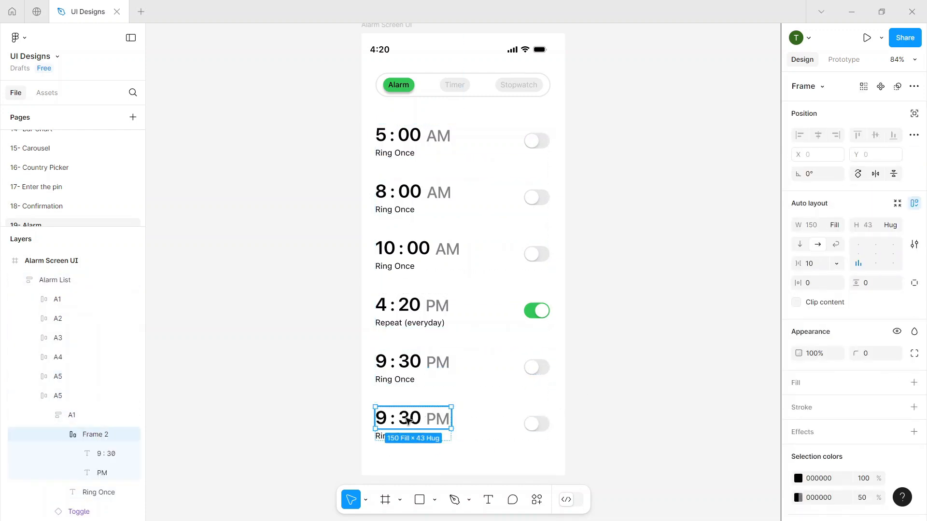
double_click(407, 418)
left_click(387, 423)
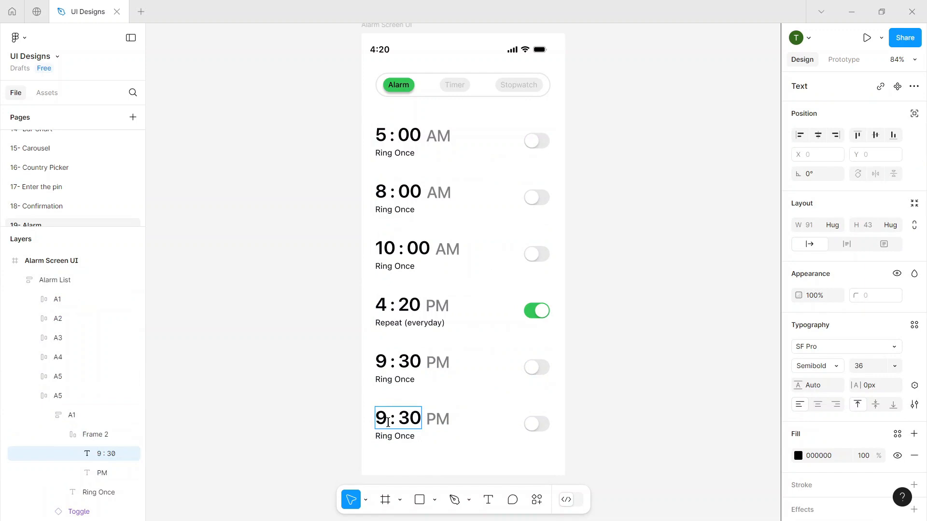
key("BackSpace")
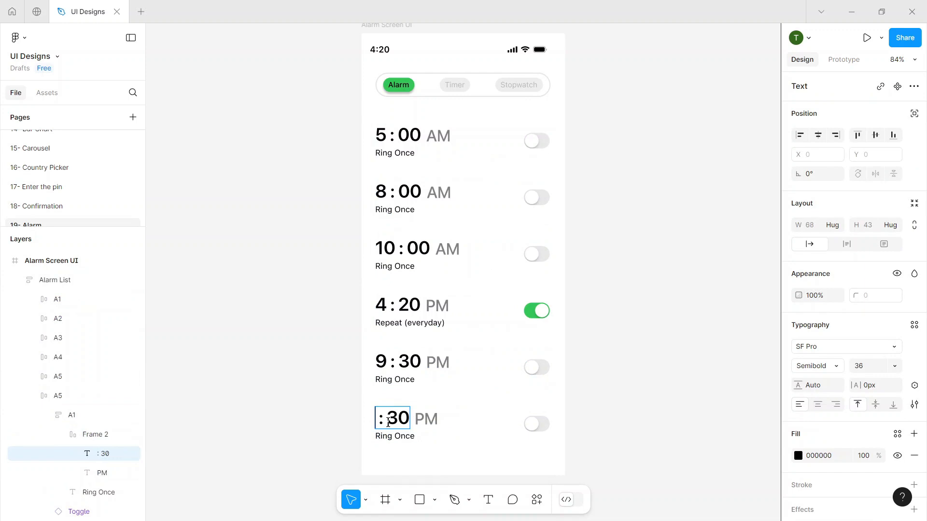
type("11")
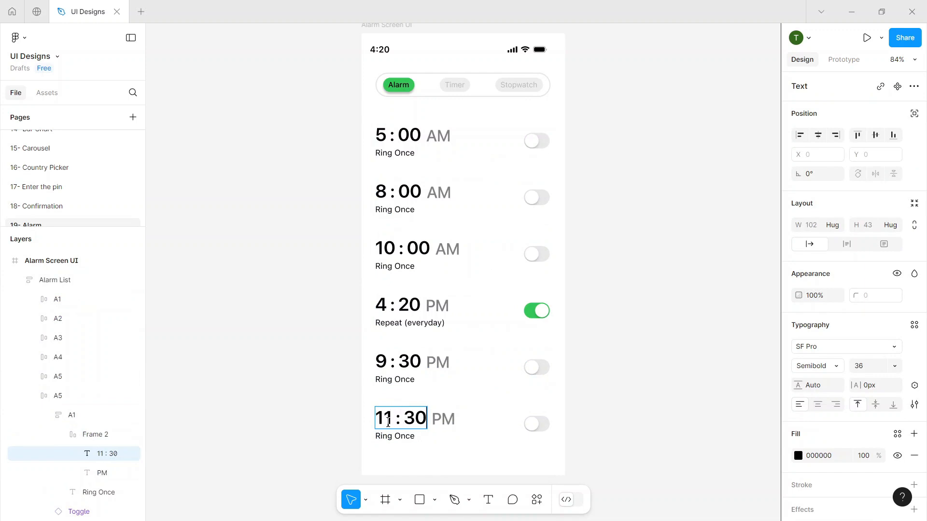
key("BackSpace")
key("BackSpace")
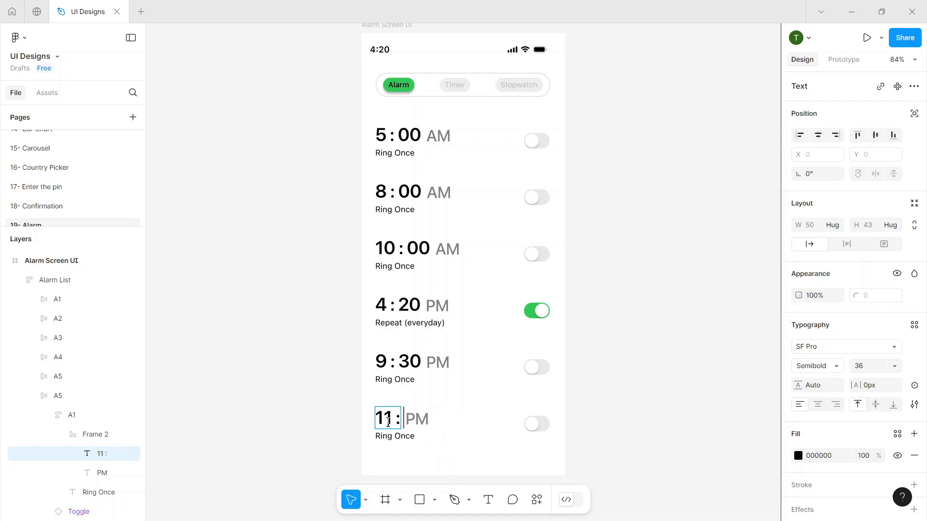
type("00")
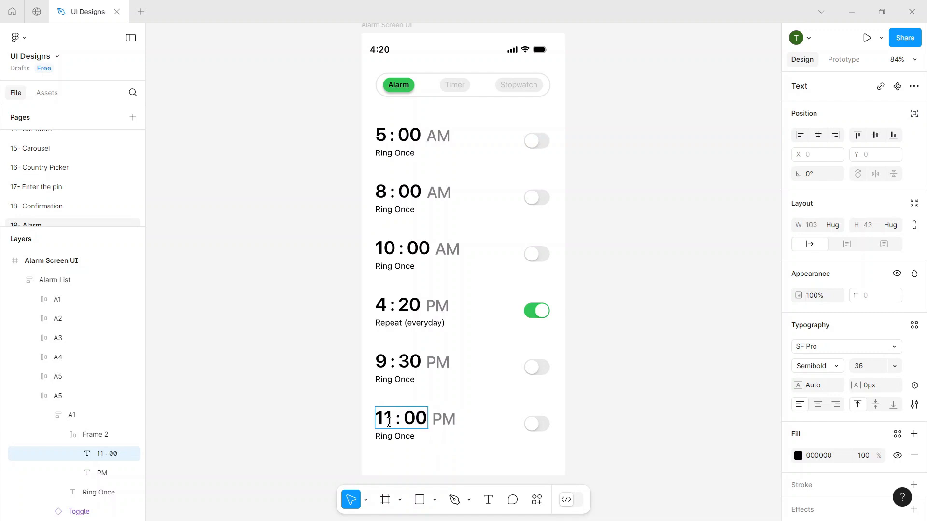
left_click(641, 405)
Set the font size of the AM label in the 5:00 alarm entry to 24.
double_click(441, 140)
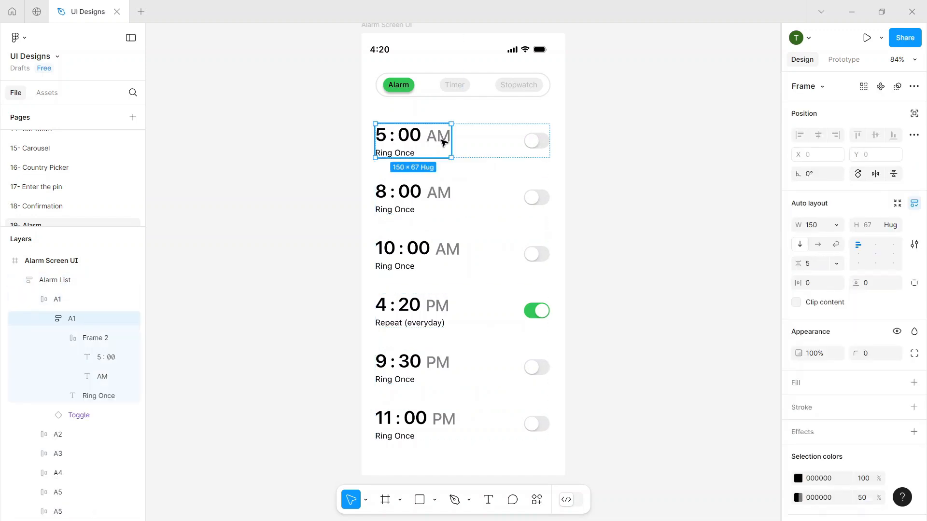
double_click(442, 140)
double_click(442, 139)
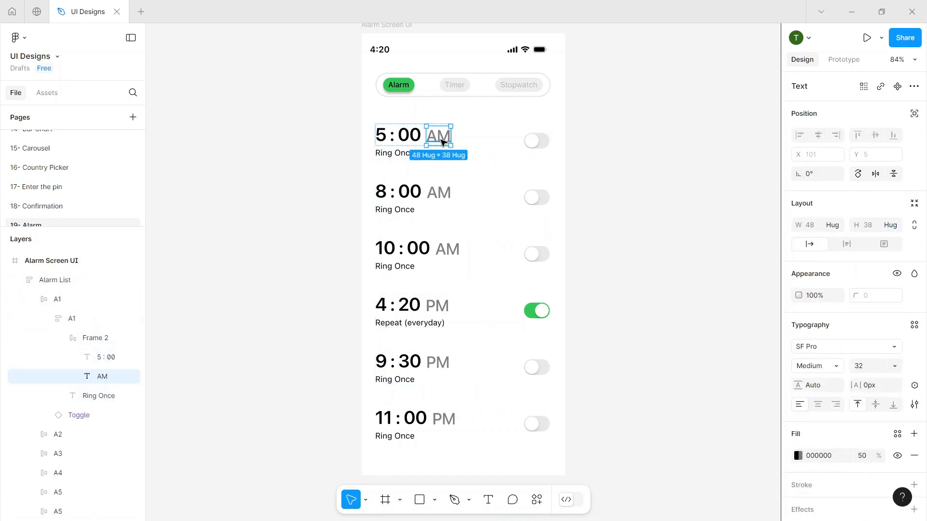
left_click(895, 366)
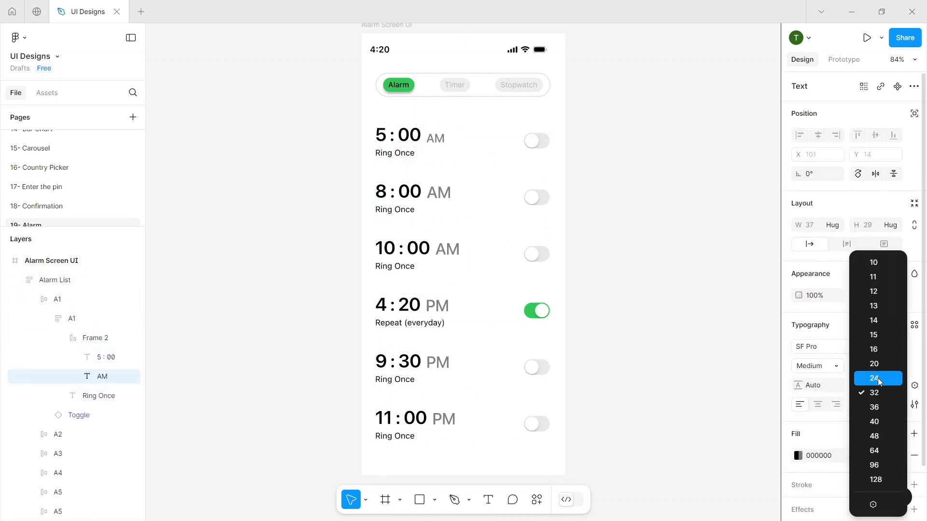
left_click(877, 379)
Set the font size of the AM label in the 8:00 alarm entry to 24.
left_click(442, 197)
double_click(442, 197)
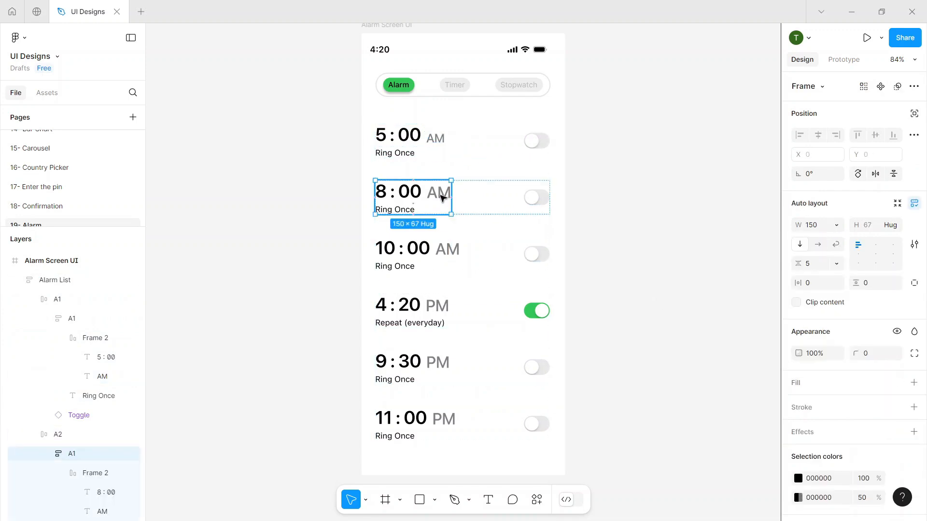
double_click(441, 197)
double_click(440, 197)
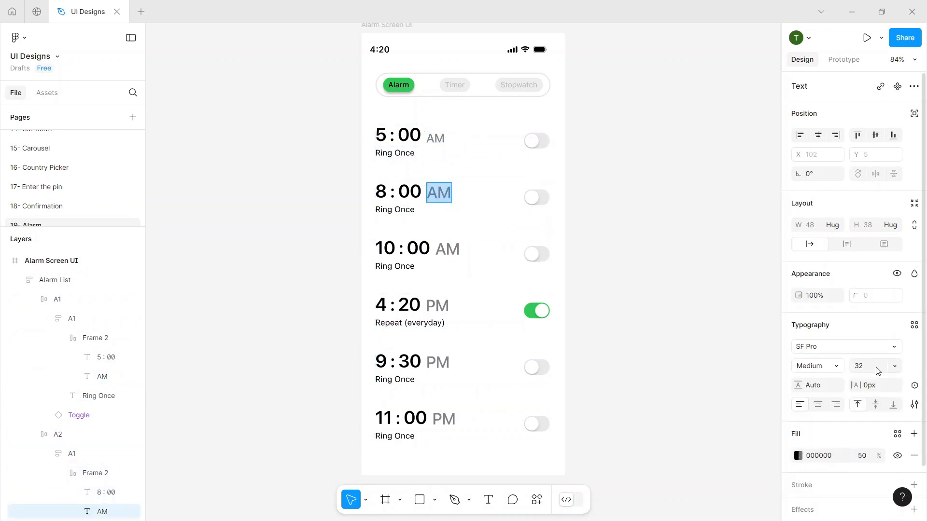
left_click(895, 366)
left_click(884, 349)
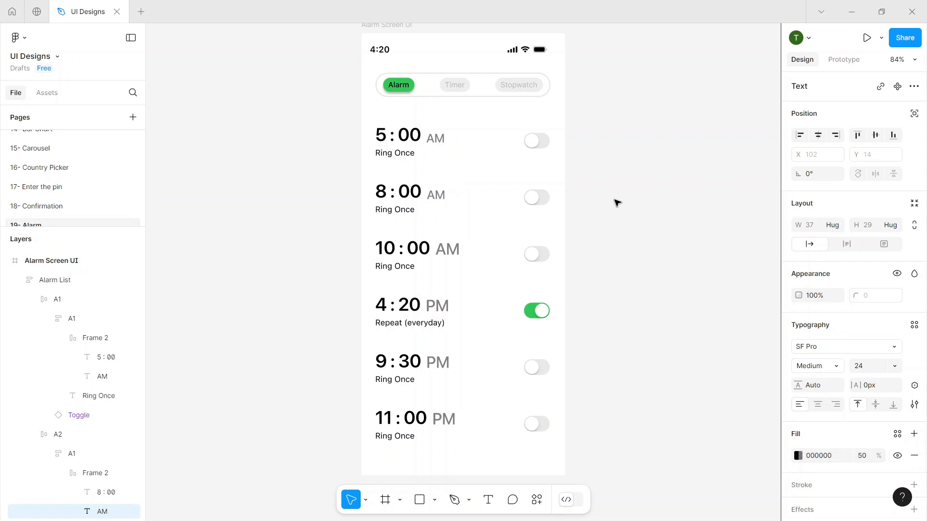
left_click(434, 139)
left_click(652, 219)
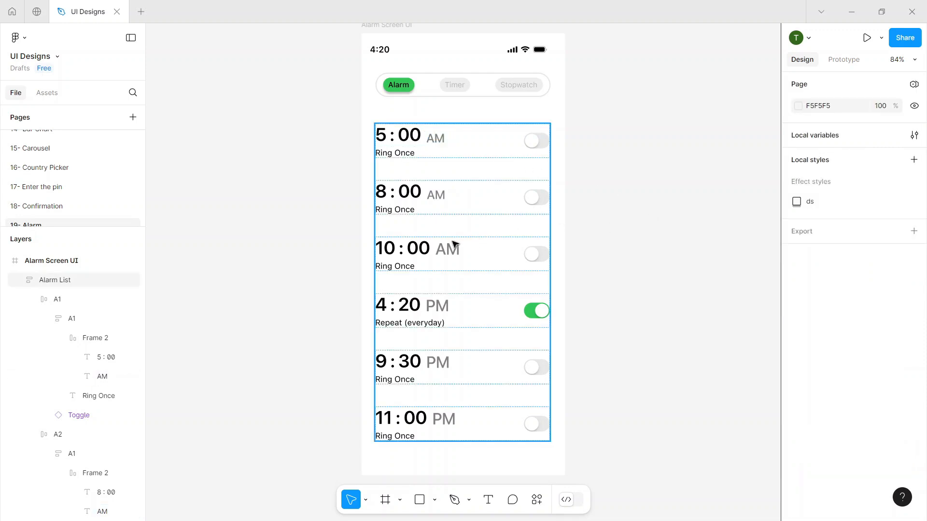
Set the font size of the AM label in the 10:00 alarm entry to 24.
left_click(447, 250)
double_click(445, 251)
double_click(445, 251)
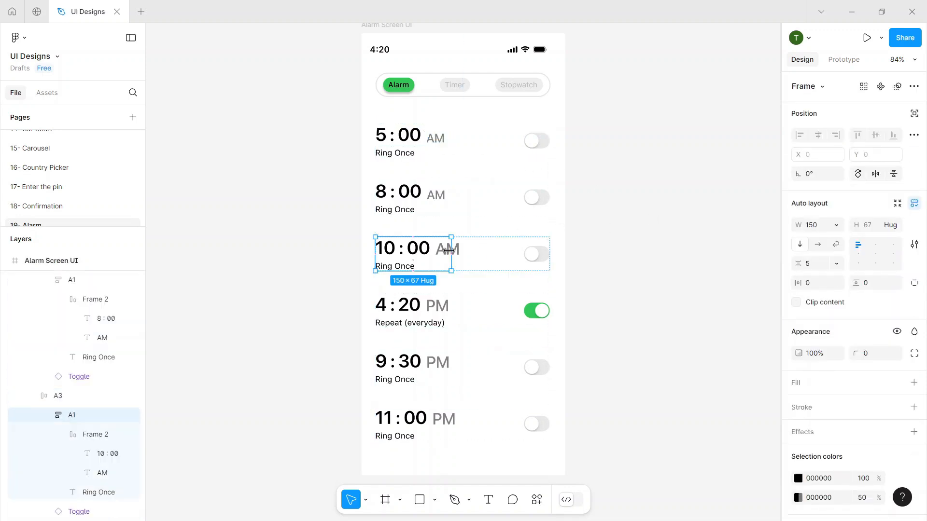
left_click(459, 251)
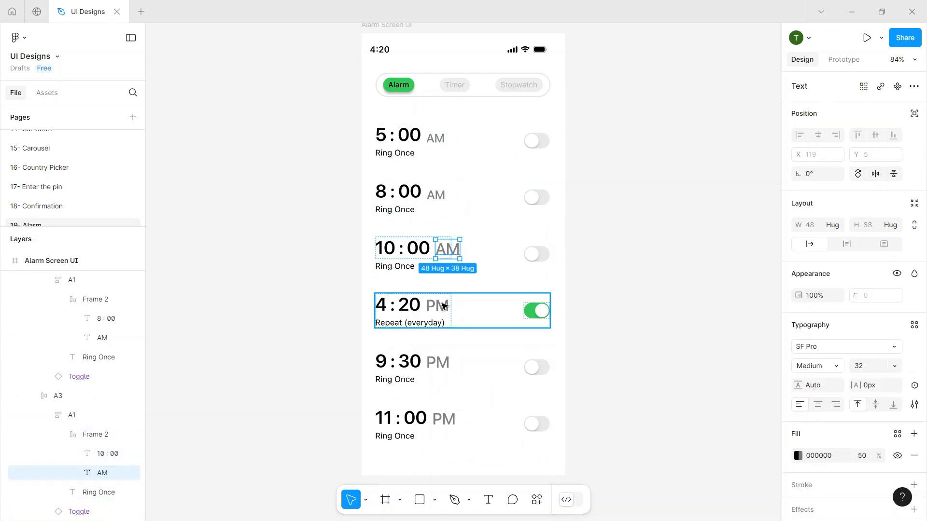
scroll(114, 396, "down", 3)
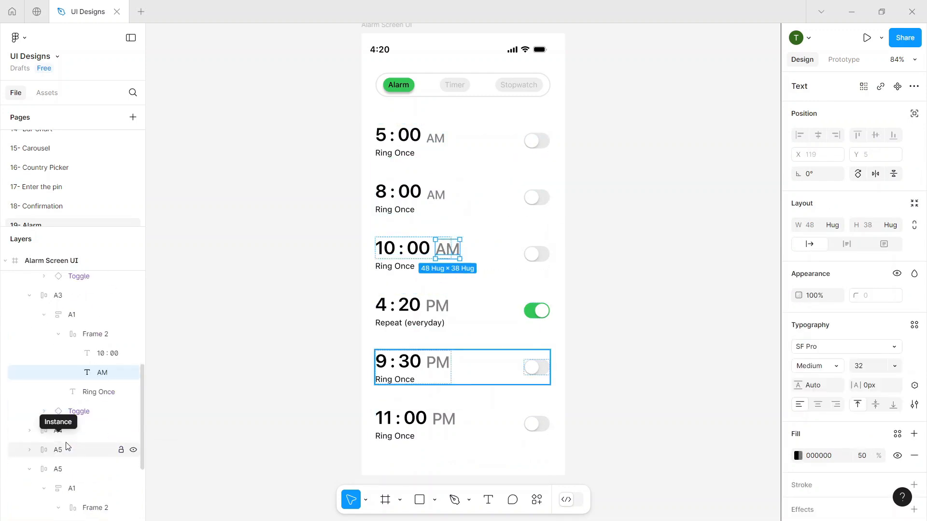
right_click(102, 375)
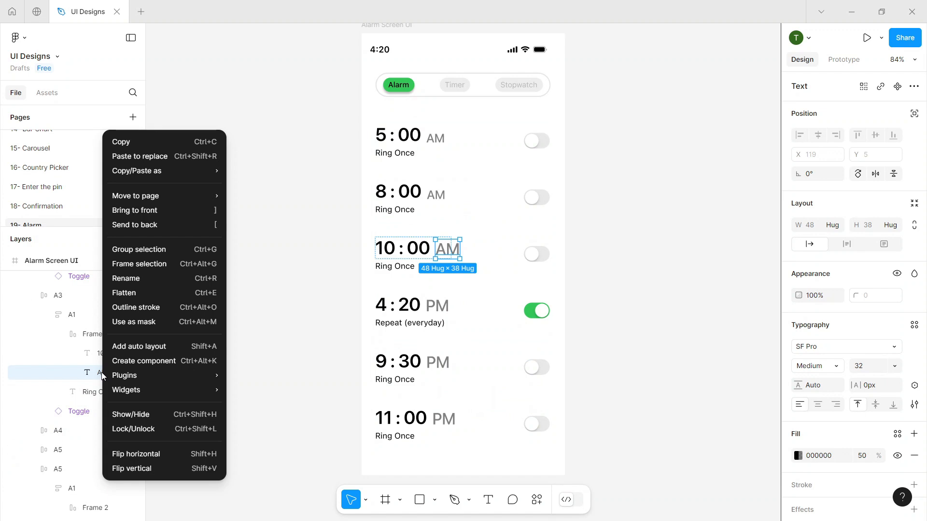
left_click(89, 373)
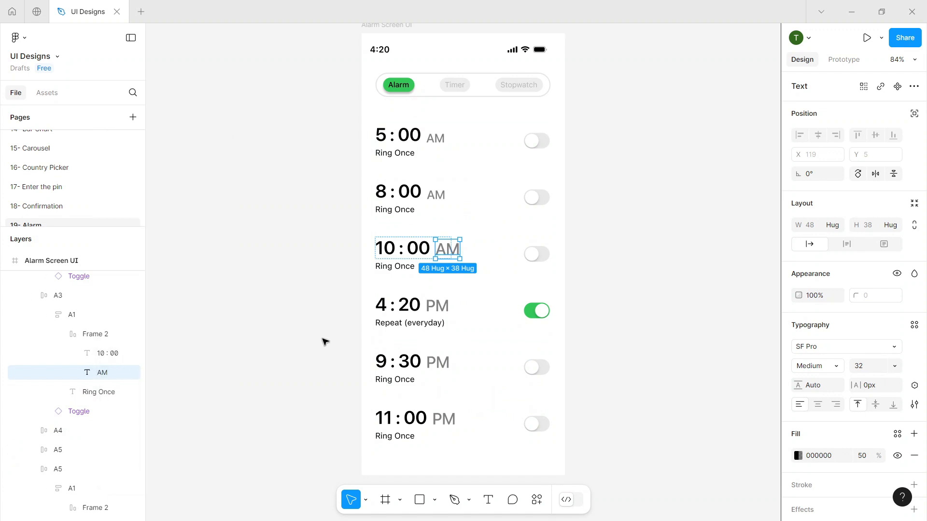
left_click(895, 366)
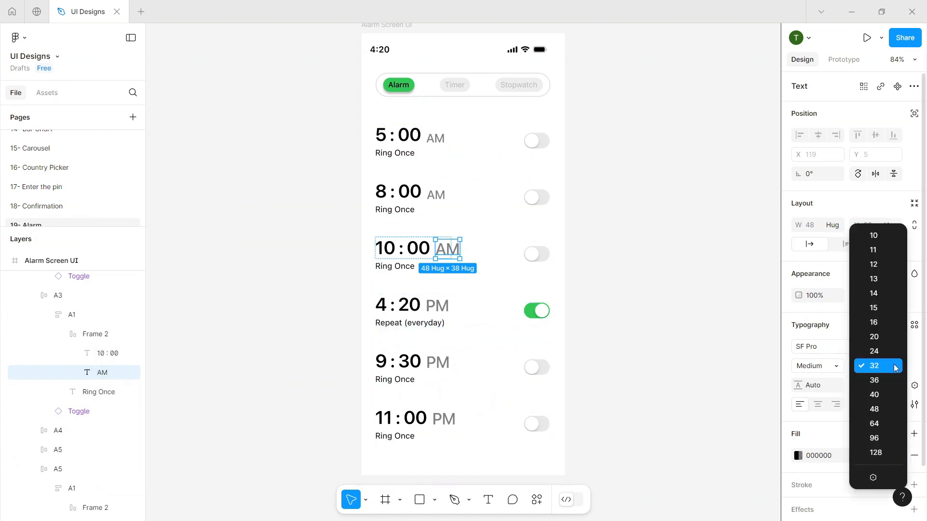
left_click(888, 352)
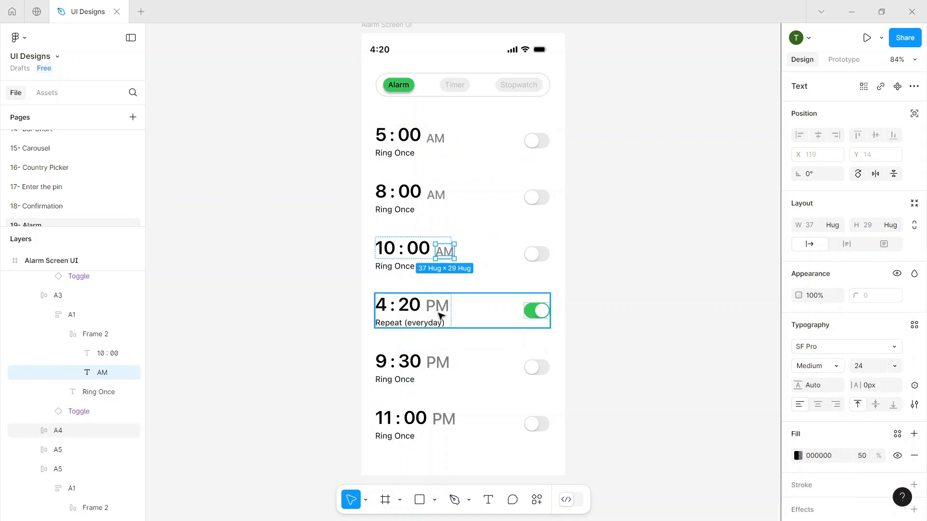
Set the font size of the PM label in the 4:20 alarm entry to 24.
left_click(444, 311)
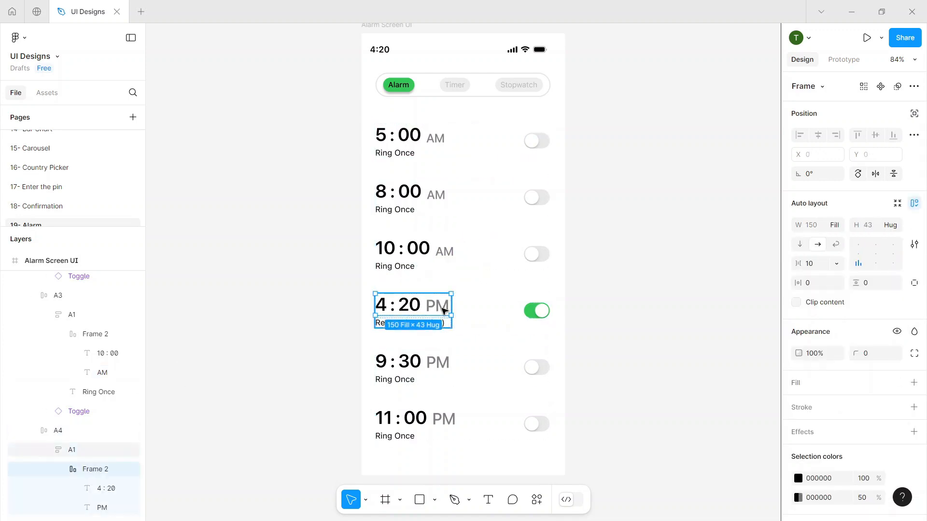
left_click(443, 310)
left_click(894, 368)
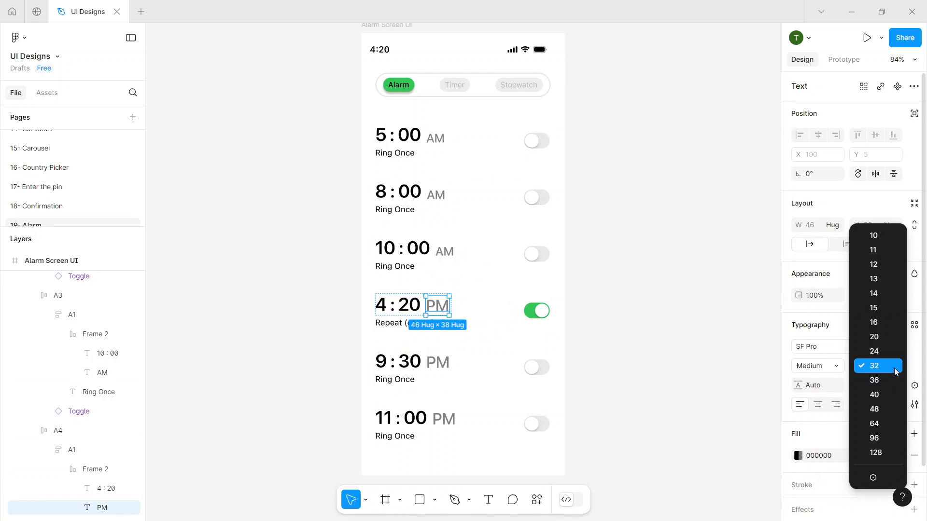
left_click(882, 342)
Set the font size of the PM label in the 9:30 alarm entry to 24.
left_click(436, 367)
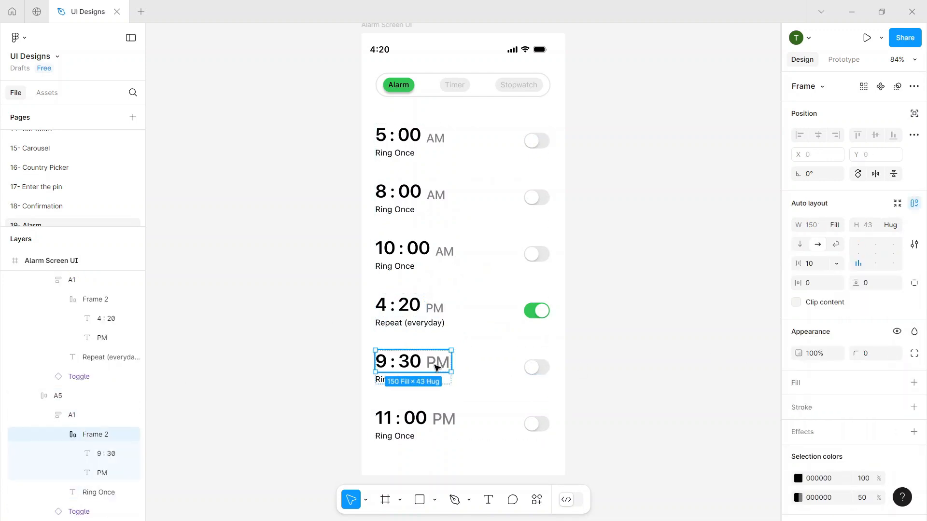
left_click(436, 368)
left_click(894, 367)
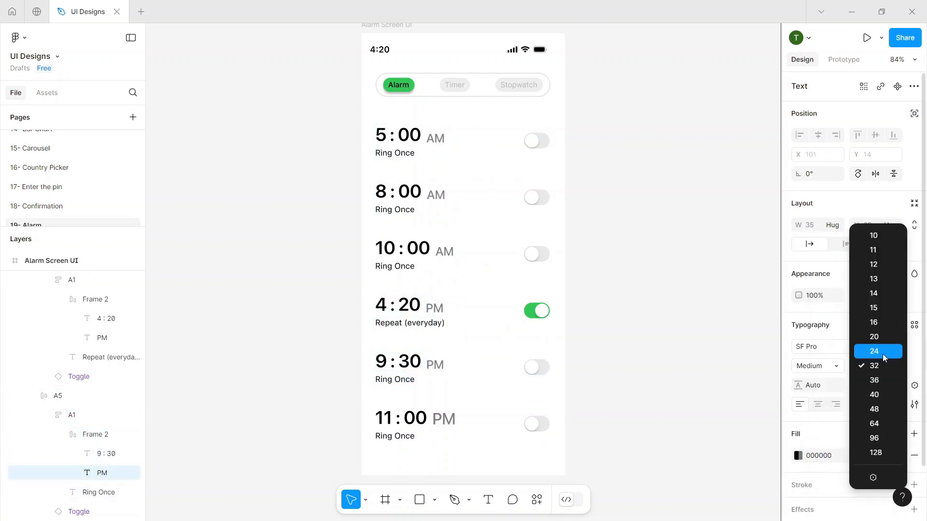
left_click(882, 355)
Set the font size of the PM label in the 11:00 alarm entry to 24.
left_click(443, 422)
left_click(445, 423)
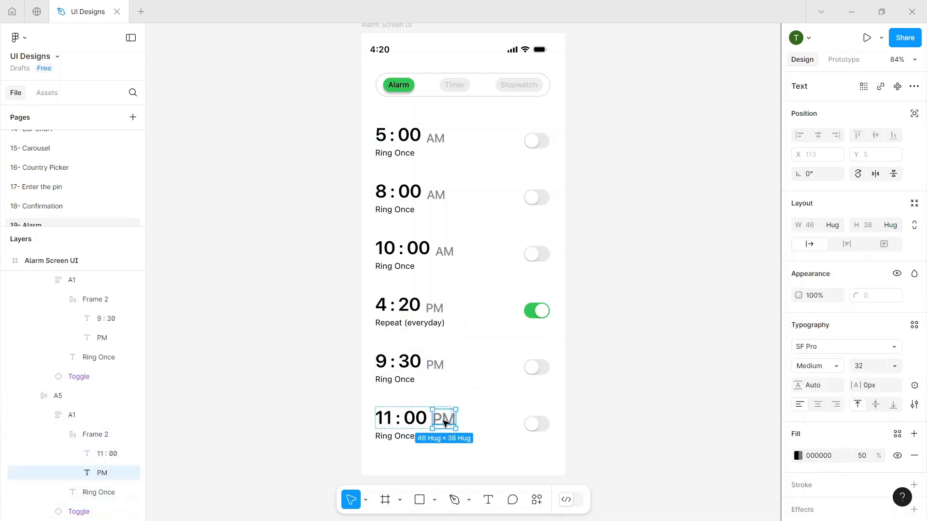
left_click(894, 368)
left_click(882, 354)
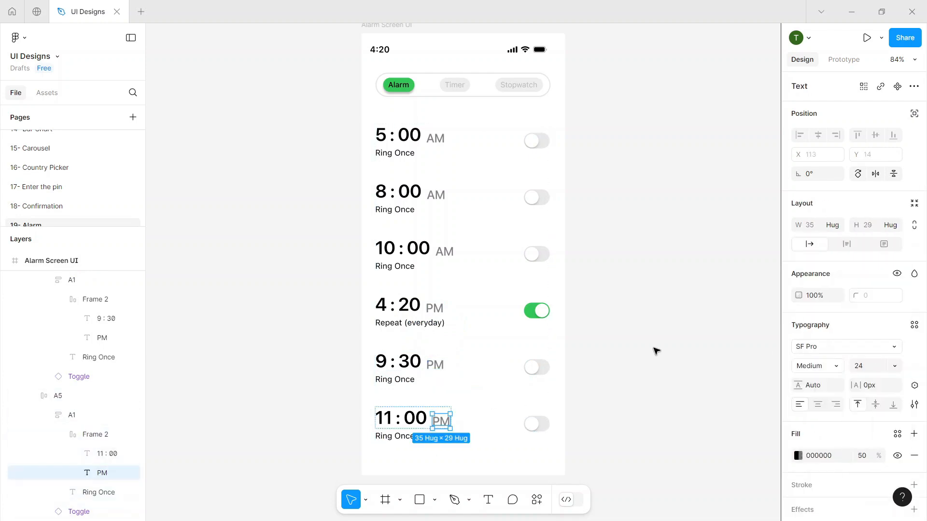
left_click(656, 351)
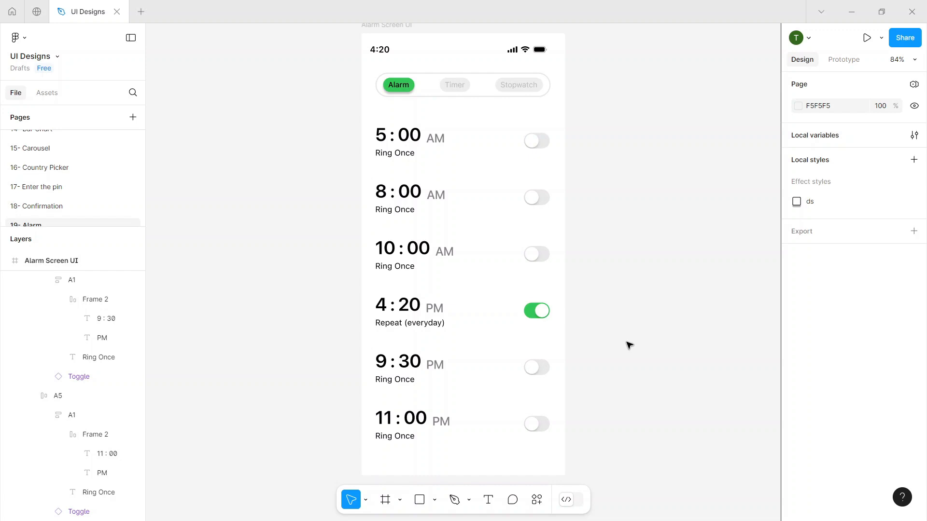
left_click(393, 437)
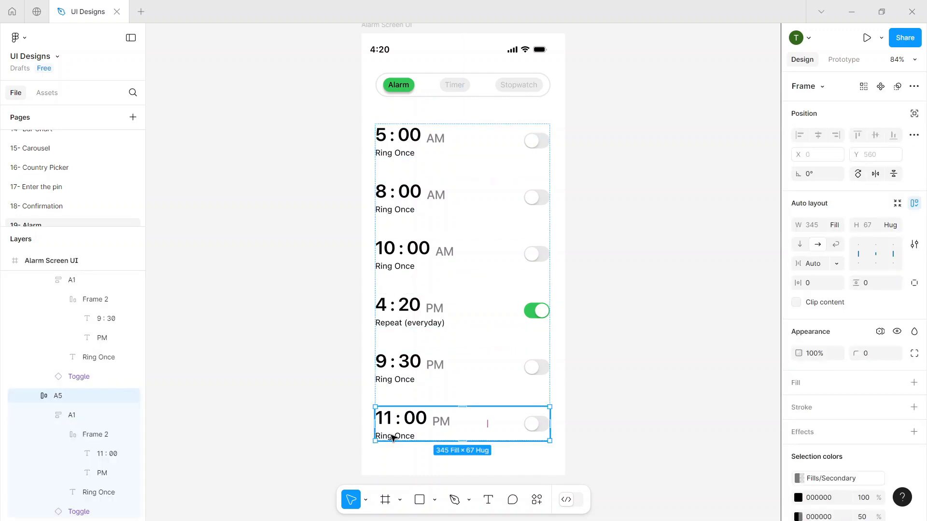
left_click(393, 437)
left_click(391, 436)
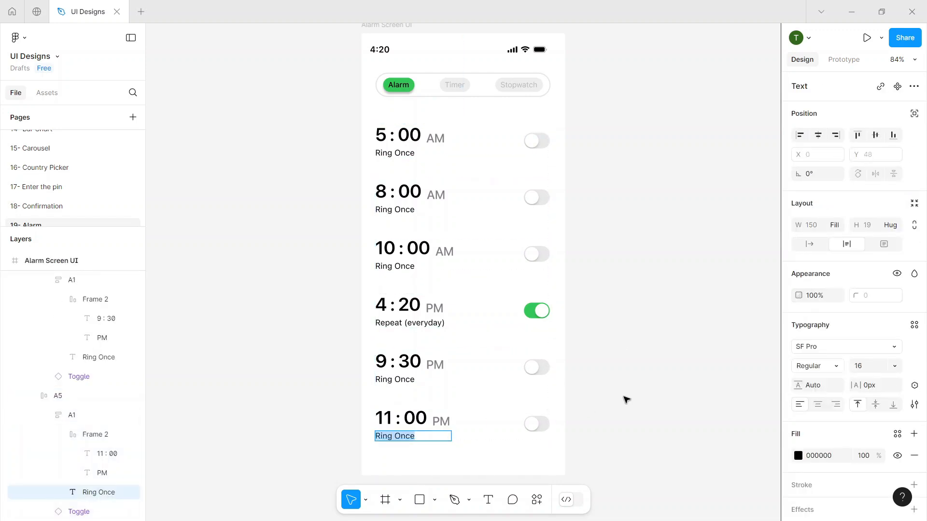
left_click(660, 384)
left_click(659, 385)
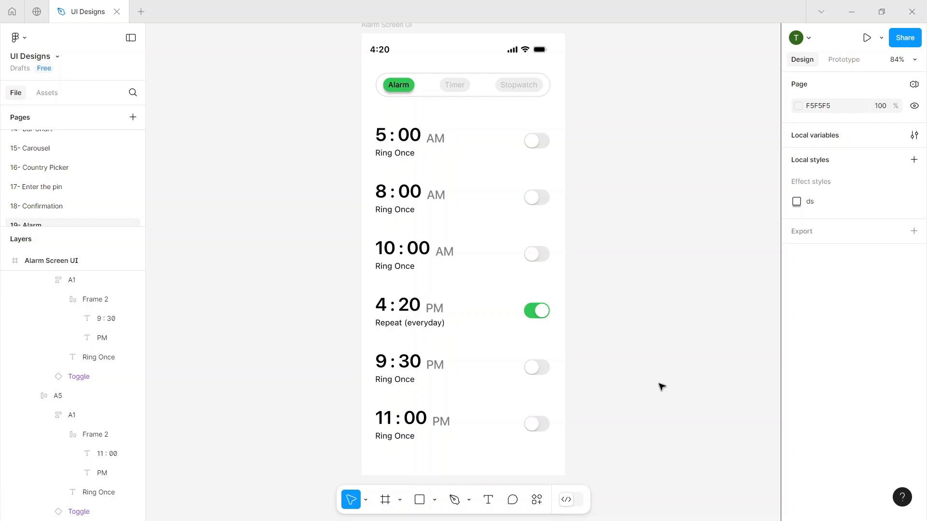
Find the iOS 18 Home Indicator component in the asset library and insert its iPhone portrait version.
left_click(6, 261)
left_click(48, 97)
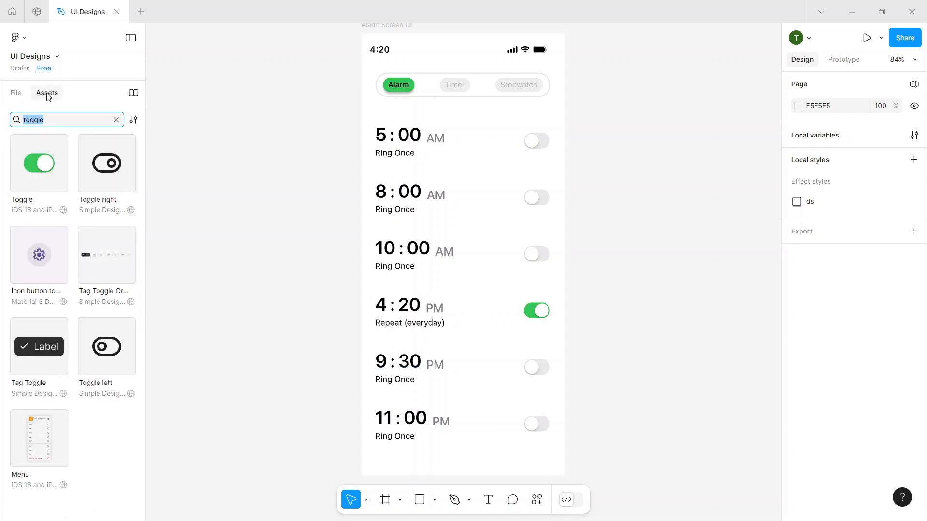
type("home")
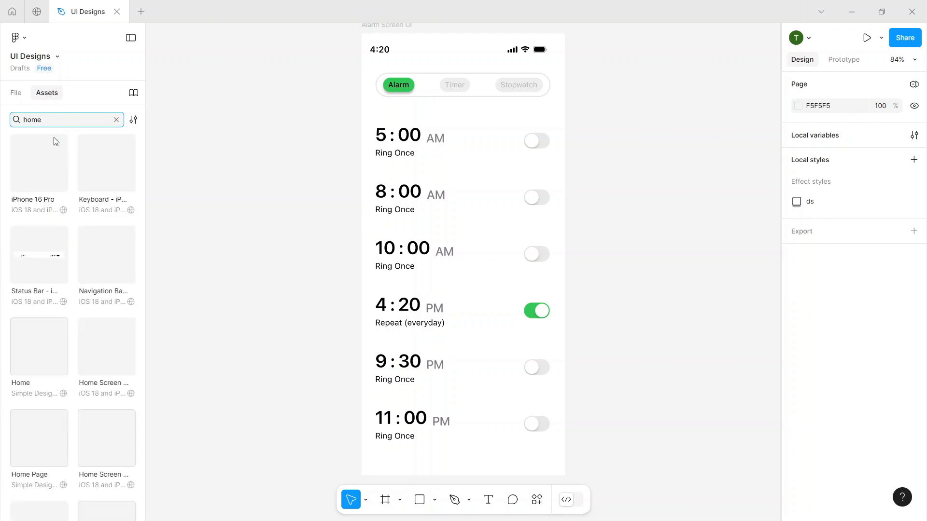
scroll(43, 333, "down", 5)
scroll(43, 333, "down", 4)
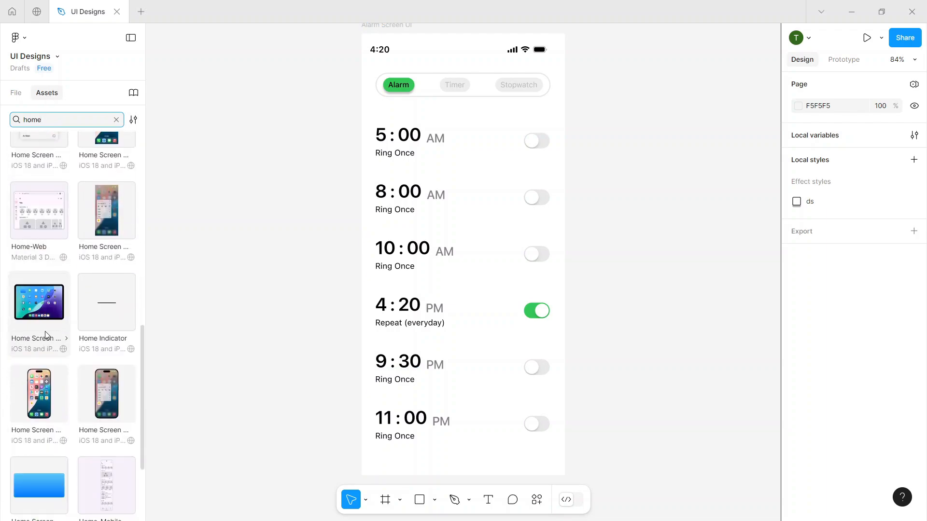
left_click(110, 310)
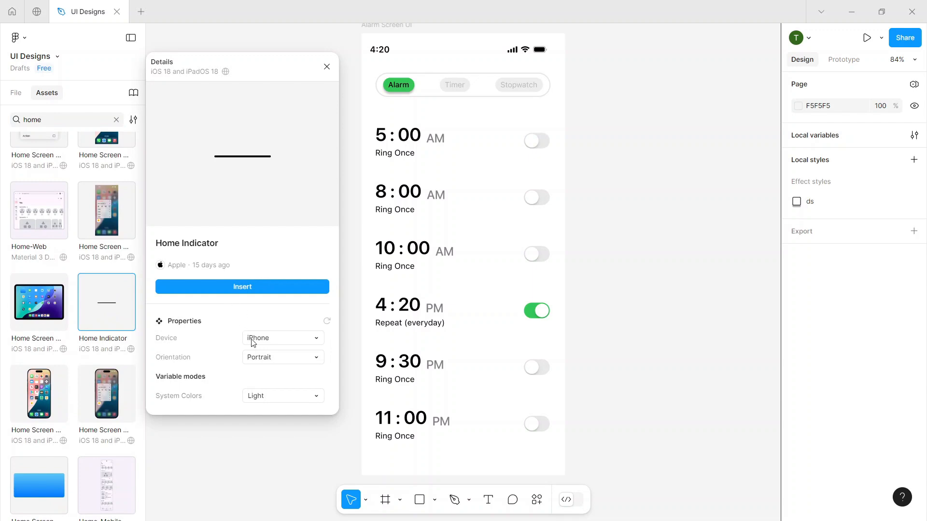
left_click(251, 288)
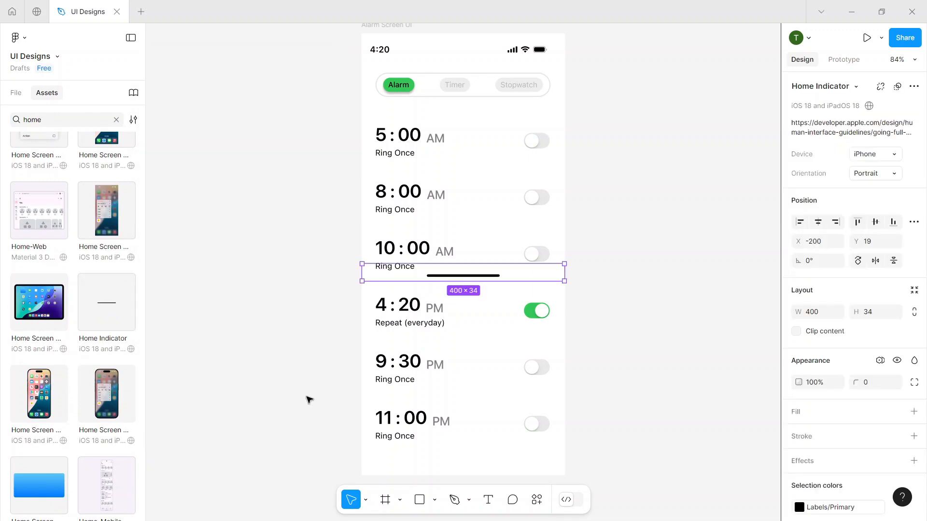
Nest the Home Indicator in the Alarm Screen UI frame and order its layers as Status Bar, Selection, Alarm List, Home Indicator.
left_click(15, 92)
left_click_drag(54, 263, 83, 302)
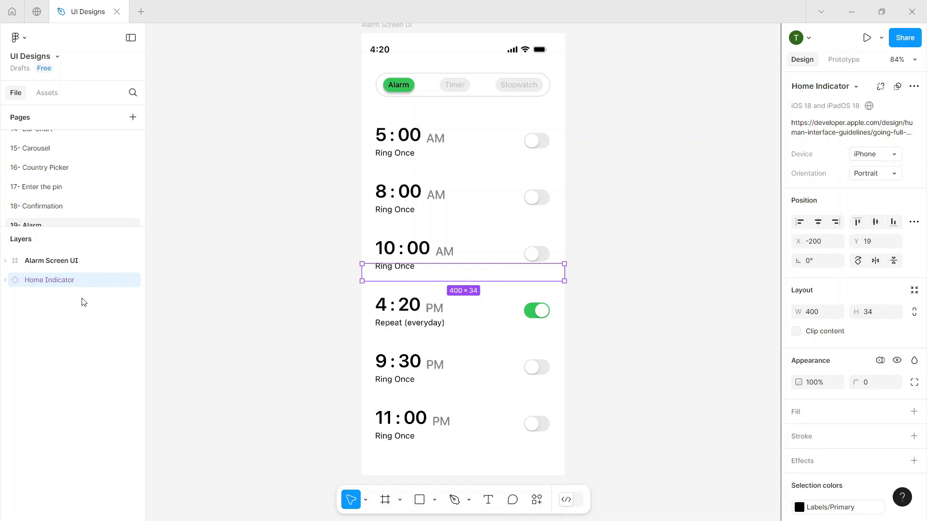
left_click(5, 261)
left_click(16, 279)
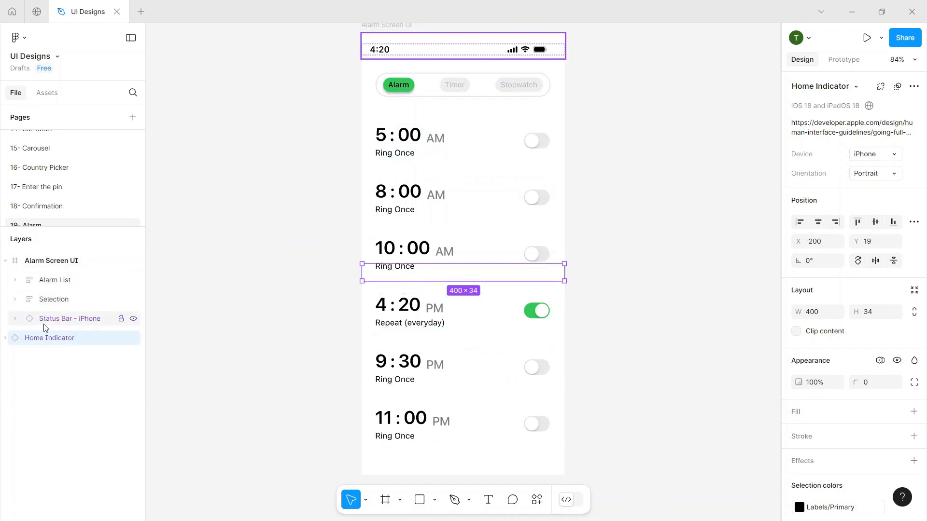
left_click_drag(41, 338, 55, 293)
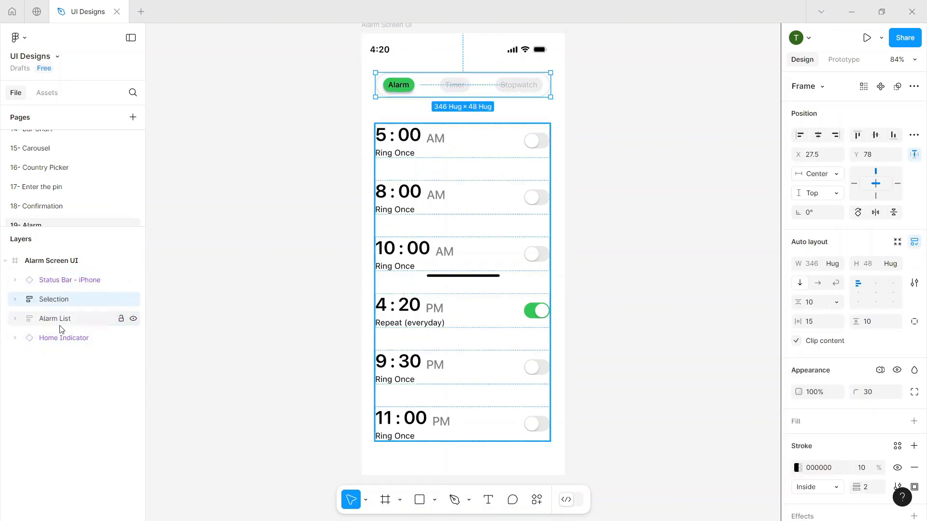
Align the Home Indicator to the bottom edge and horizontal center of the alarm screen frame.
left_click(68, 338)
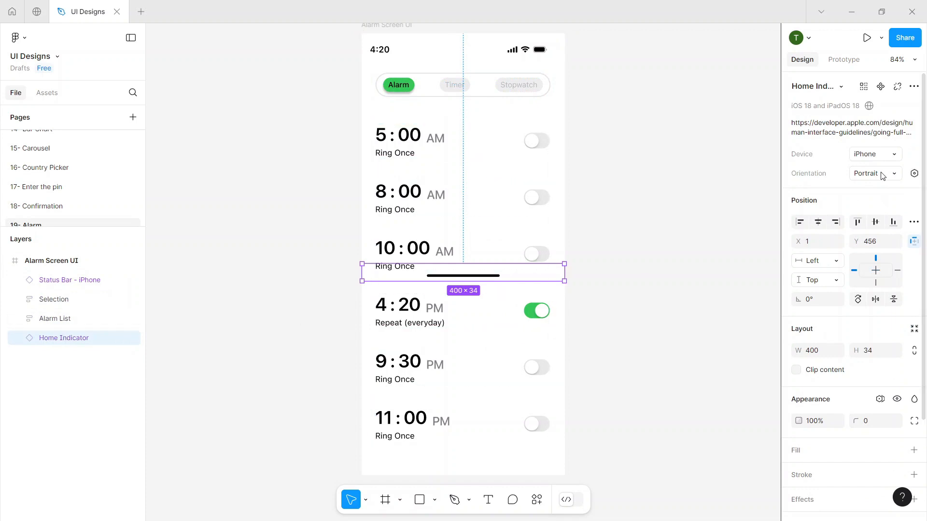
left_click(893, 223)
left_click(820, 225)
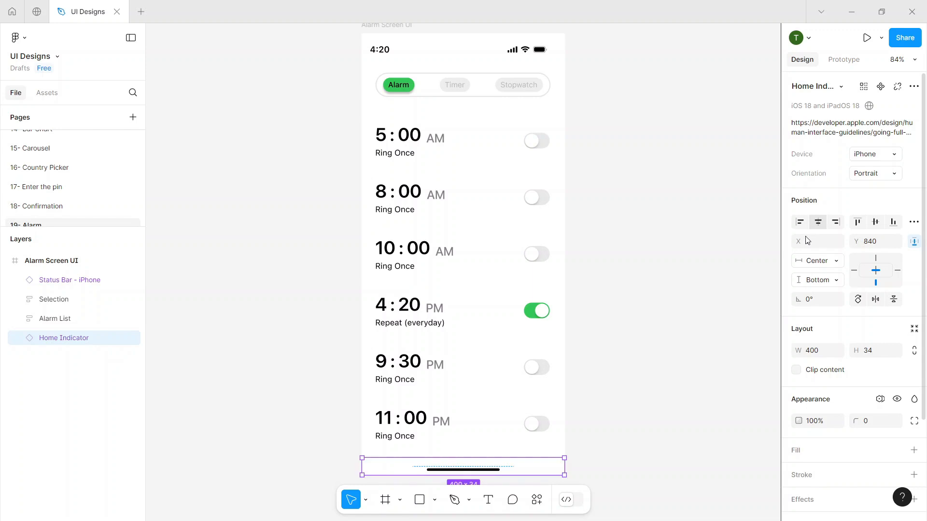
left_click(649, 392)
left_click(528, 468)
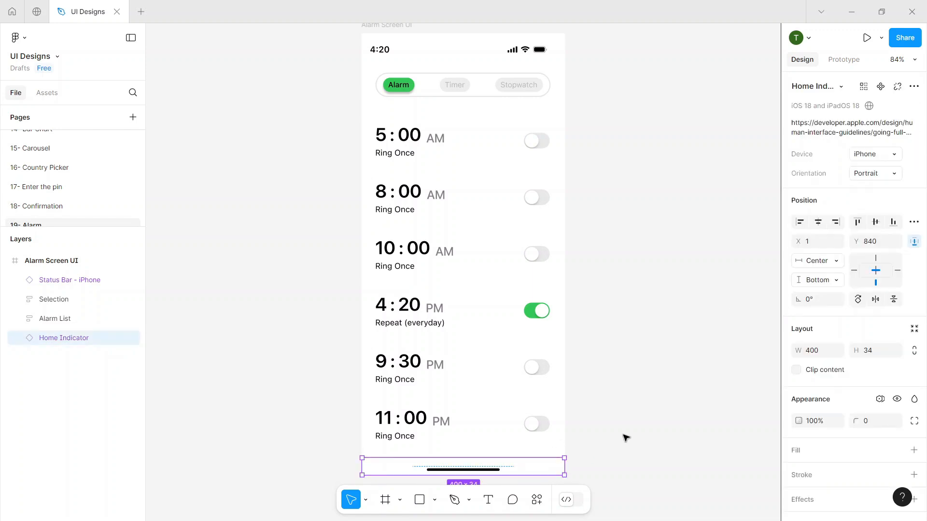
left_click(624, 436)
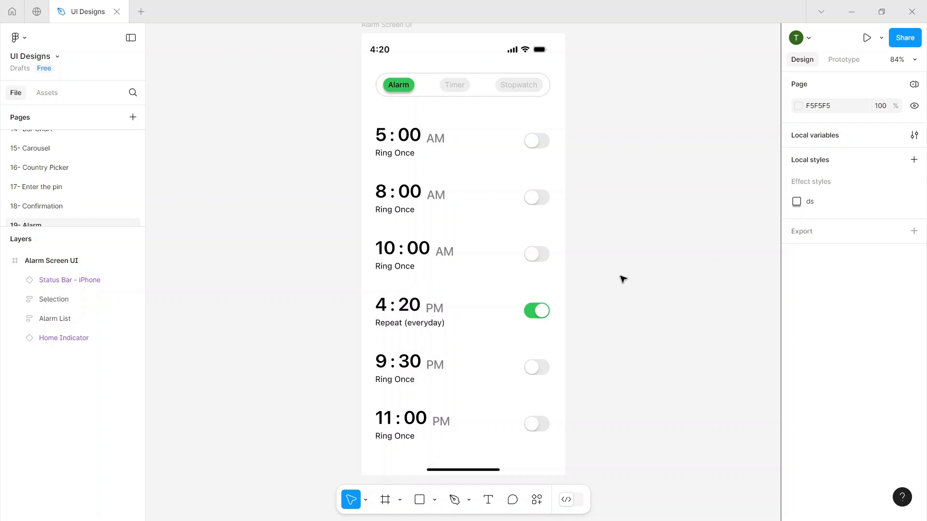
Set the iPhone 16 Pro prototype's device color to Natural Titanium and present the alarm screen.
left_click(6, 261)
left_click(383, 26)
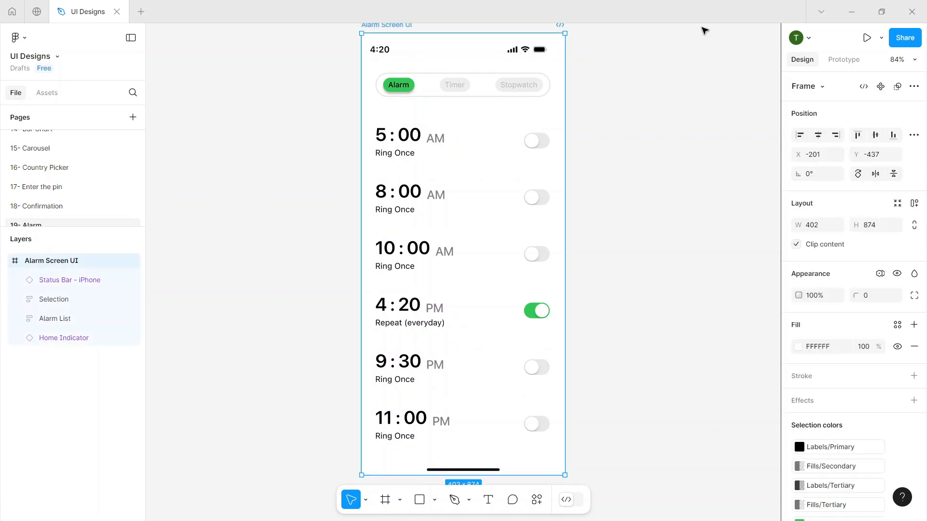
left_click(858, 63)
left_click(852, 189)
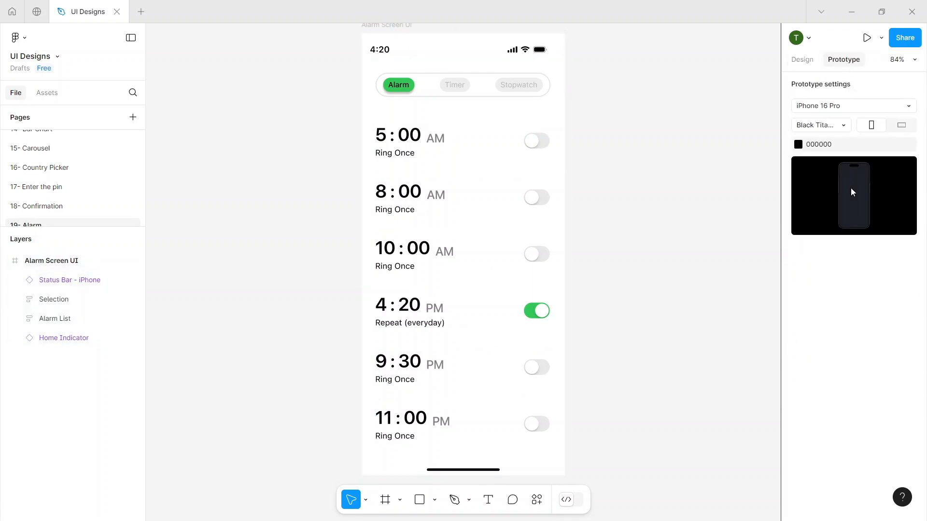
left_click(835, 126)
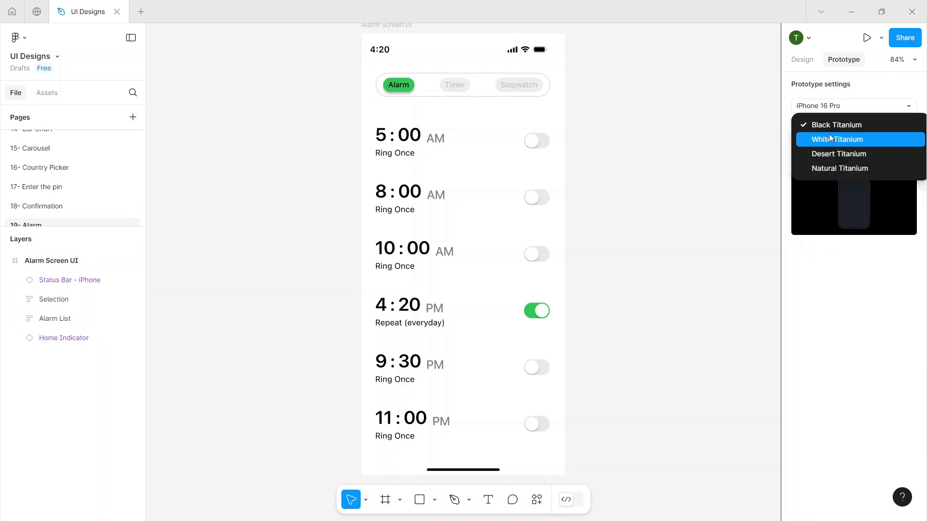
left_click(827, 167)
left_click(868, 37)
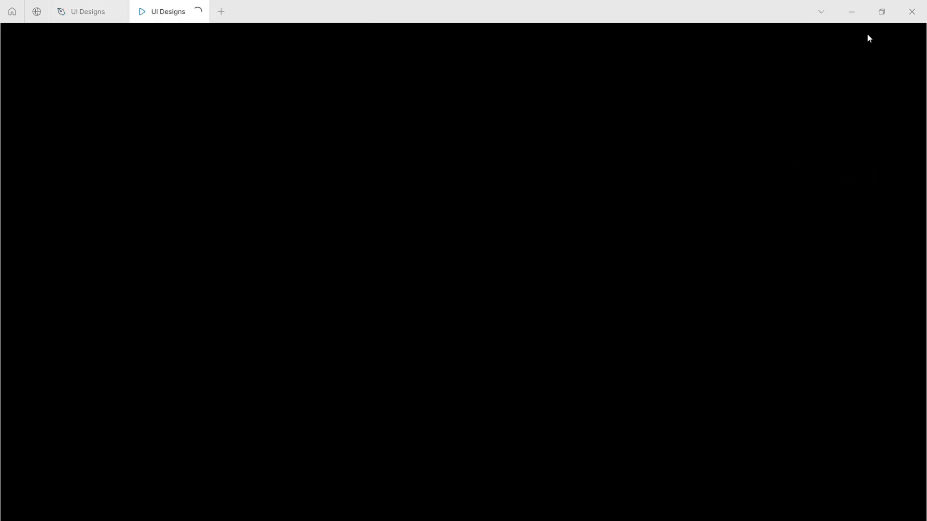